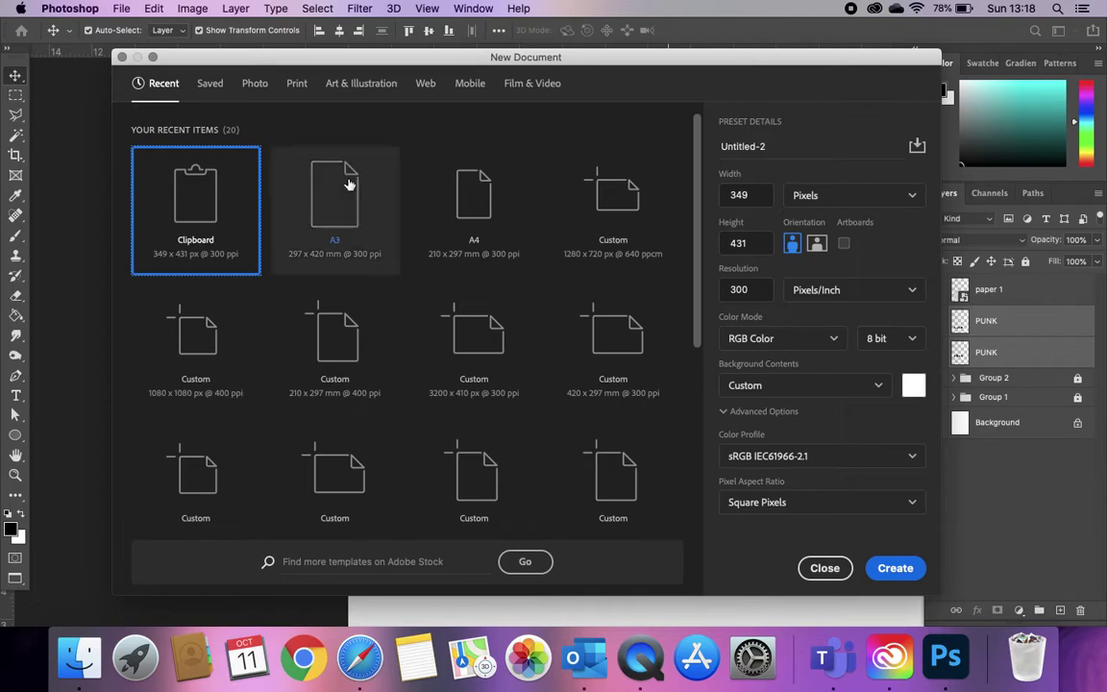
# Step: Create a new A3 document named "Punk Typography" at 400 pixels/inch in CMYK Color mode
pyautogui.click(335, 222)
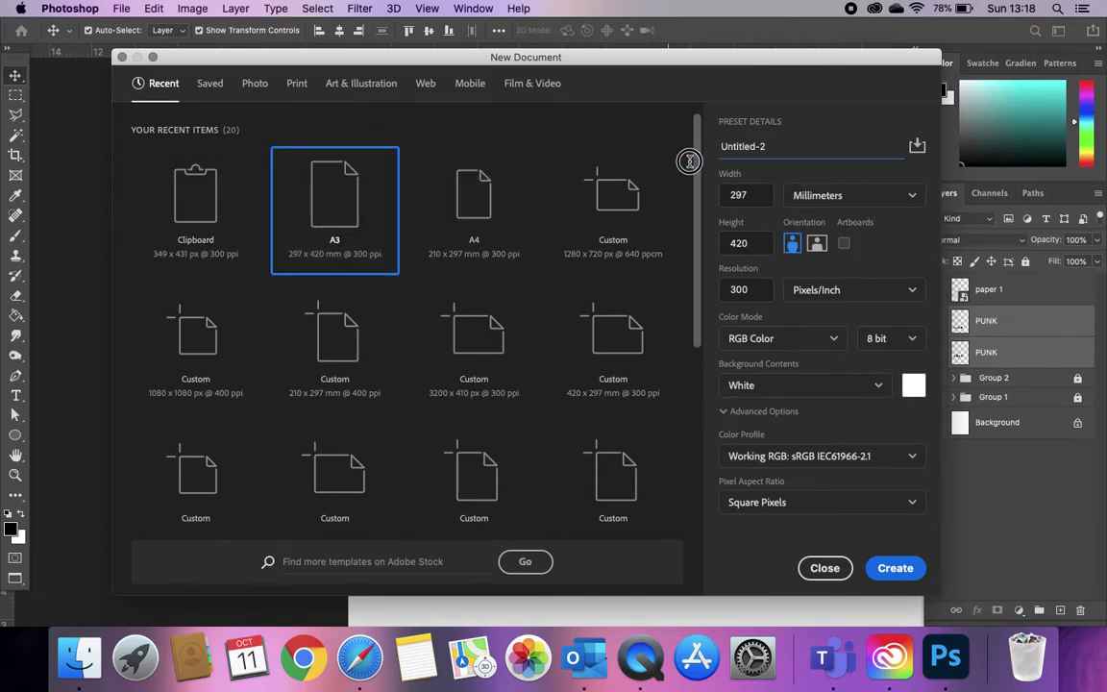
pyautogui.click(736, 140)
pyautogui.write('Punk Typography')
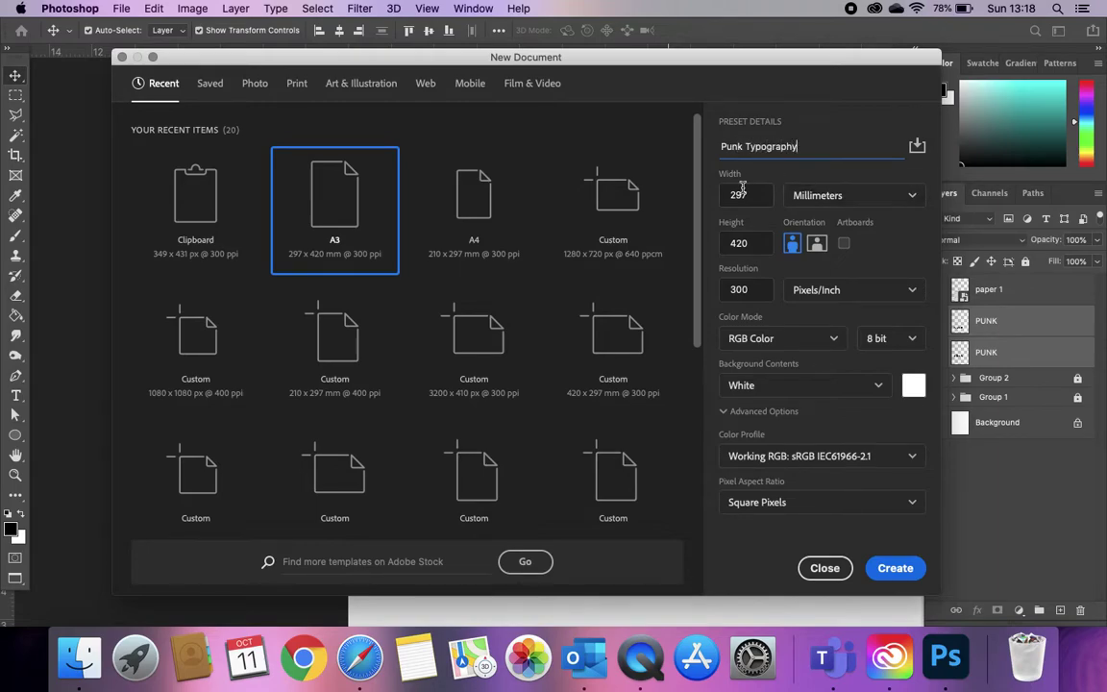
pyautogui.doubleClick(737, 290)
pyautogui.write('4')
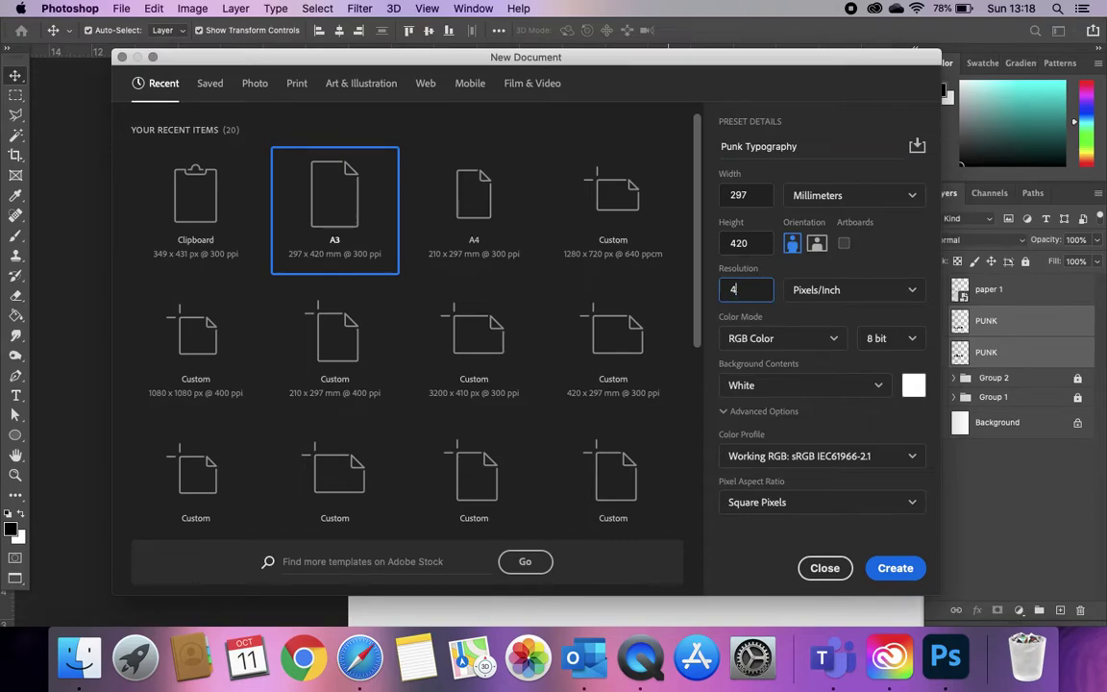
pyautogui.click(790, 340)
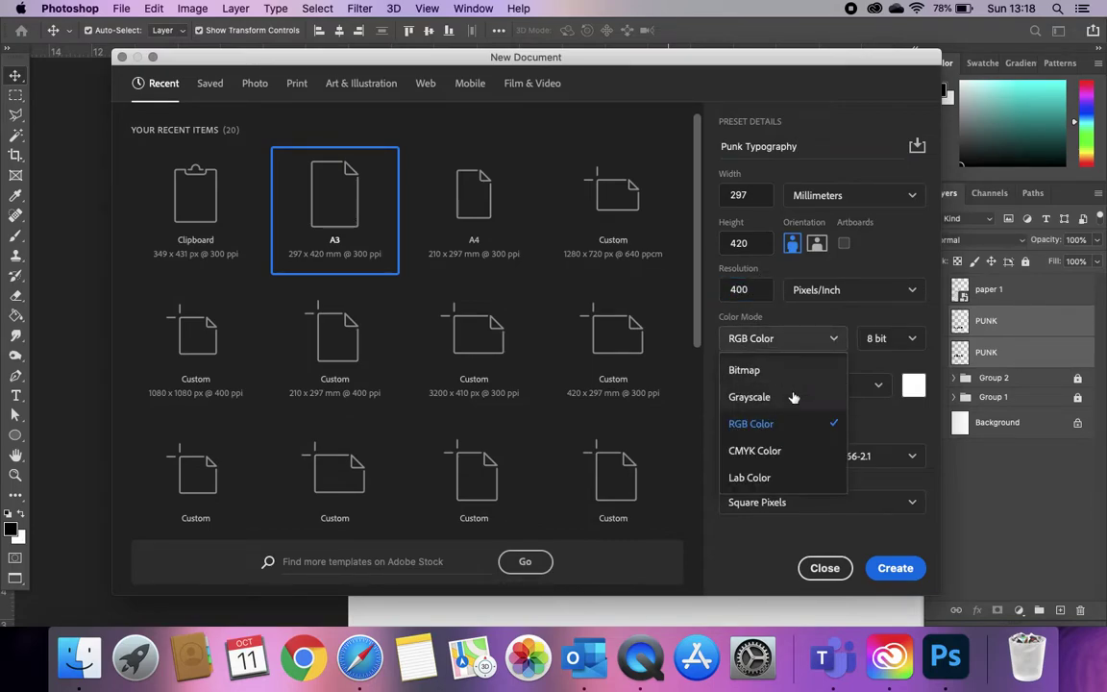
pyautogui.click(747, 452)
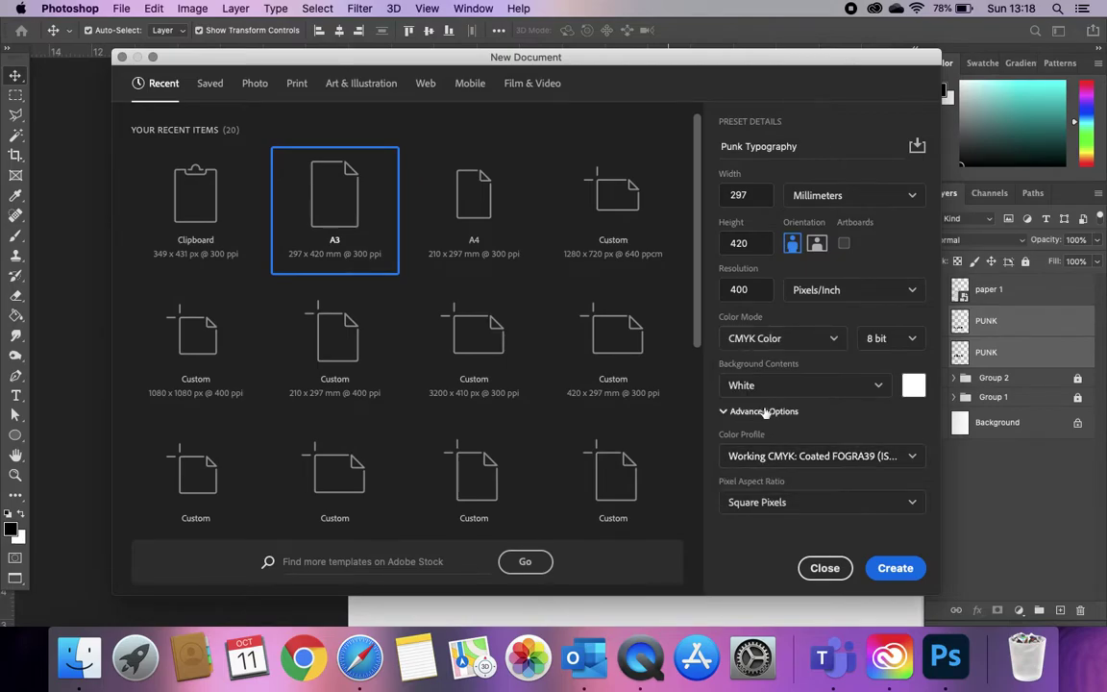
pyautogui.click(892, 568)
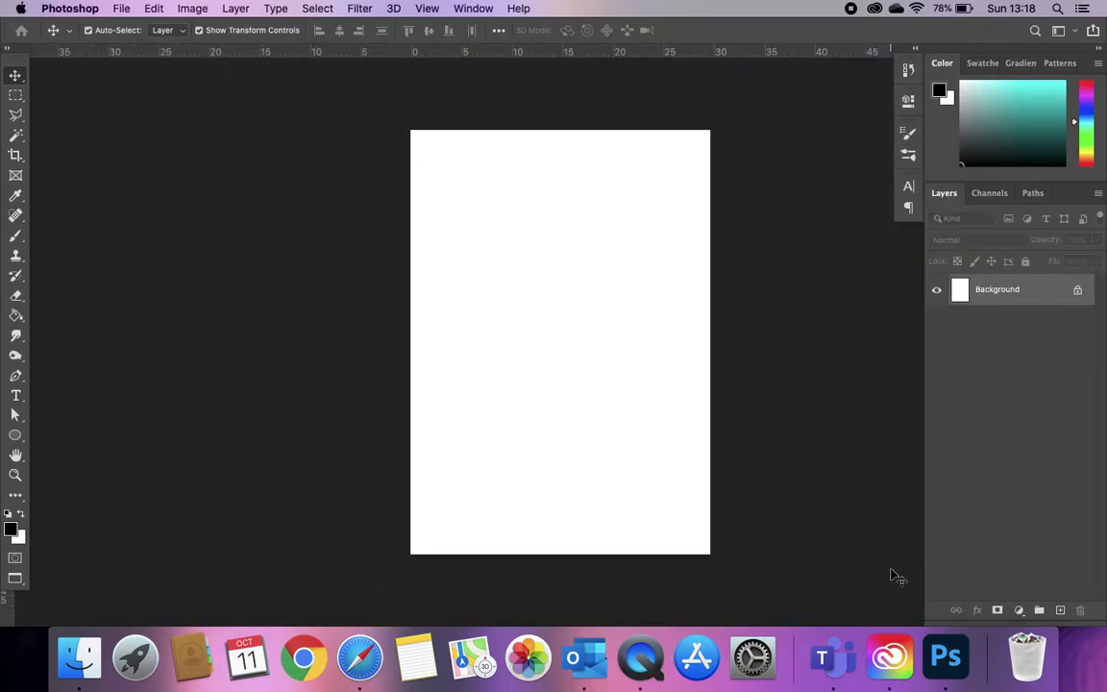
# Step: Switch to Safari to view the "Lesson 2 - Punk Inspiration" slide and return to Photoshop
pyautogui.hscroll(2, 679, 252)
pyautogui.scroll(2, 680, 252)
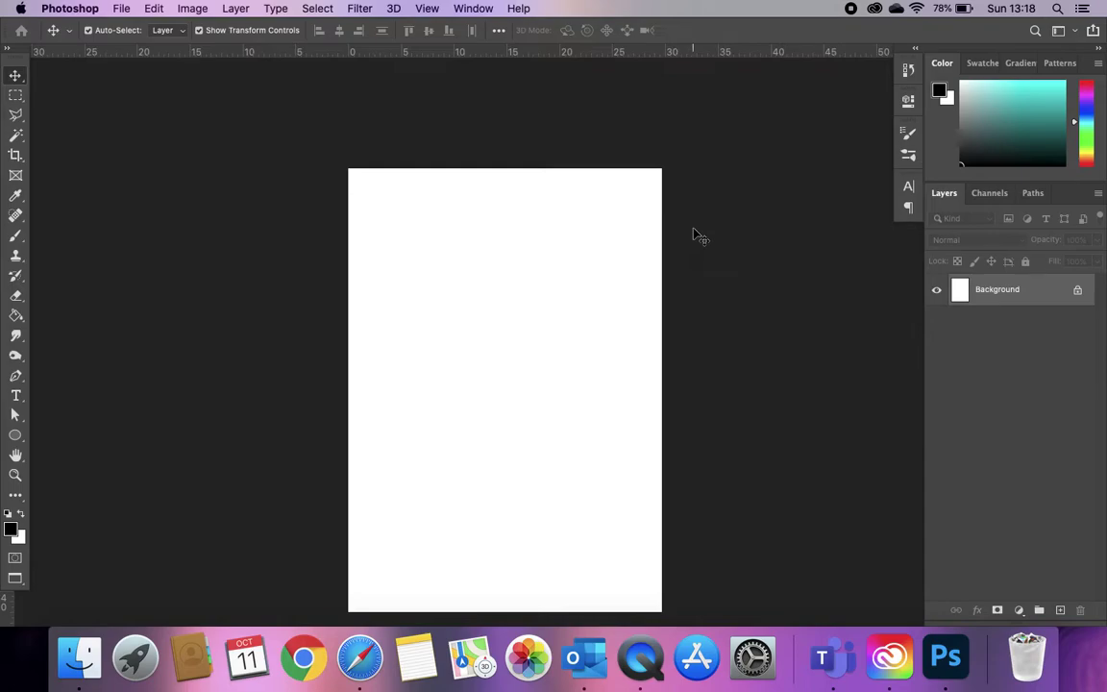
pyautogui.scroll(2, 699, 235)
pyautogui.hscroll(-1, 700, 235)
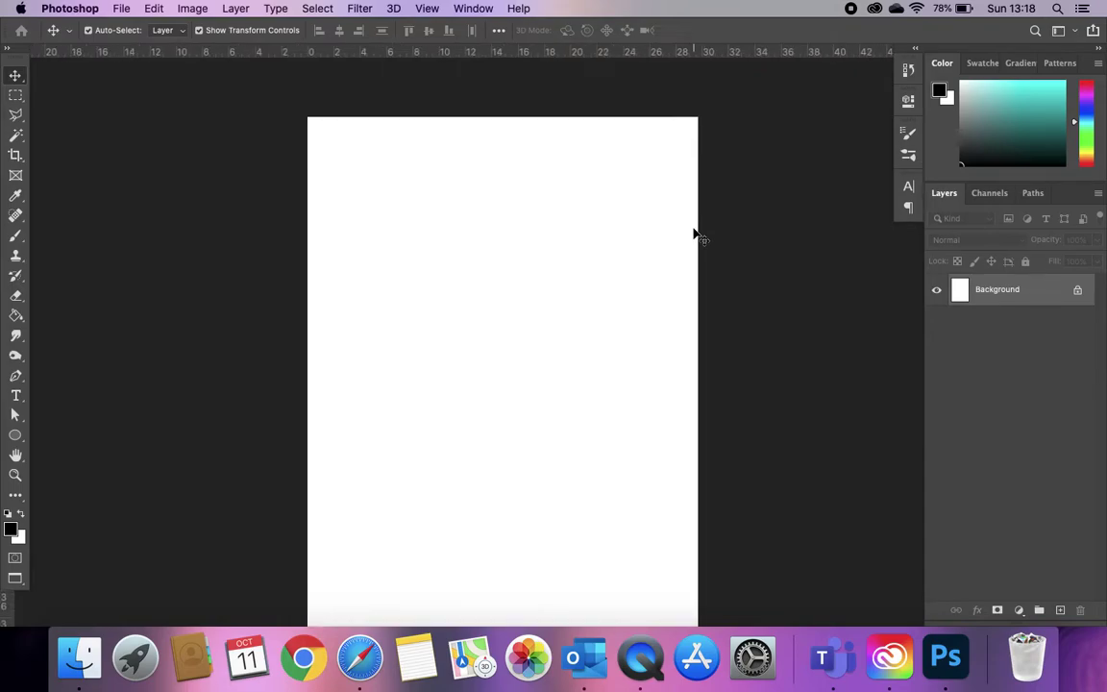
pyautogui.click(359, 658)
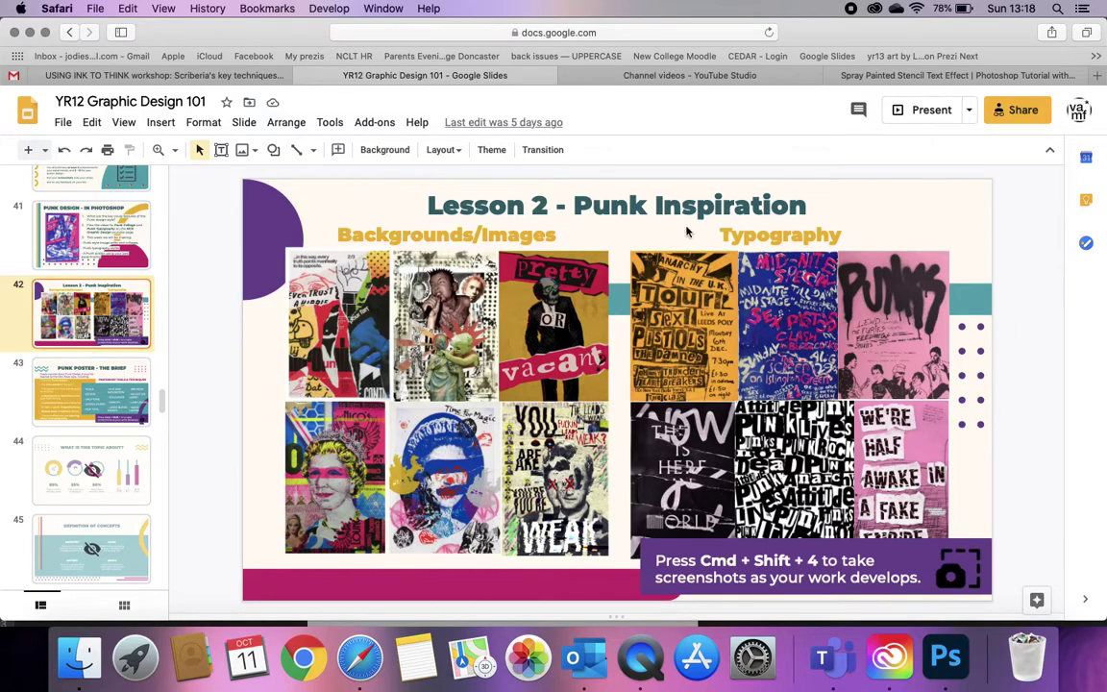
pyautogui.click(945, 659)
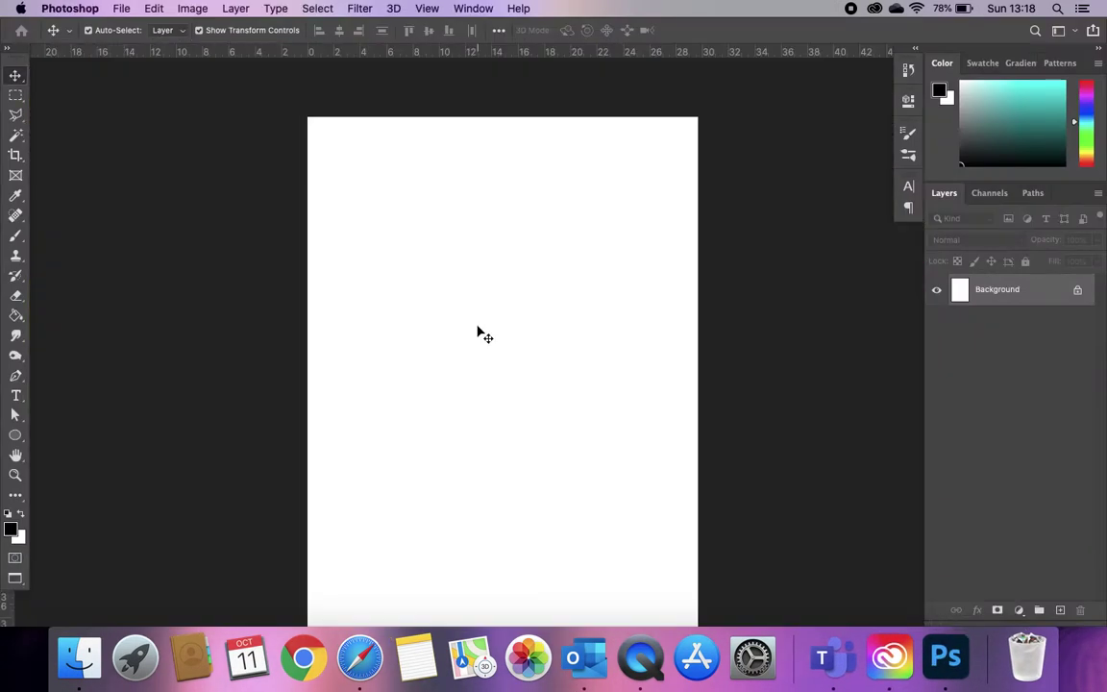
# Step: Add a paragraph text box on the upper part of the page reading "Punk Design" and widen it so "Design" fits on one line
pyautogui.click(16, 396)
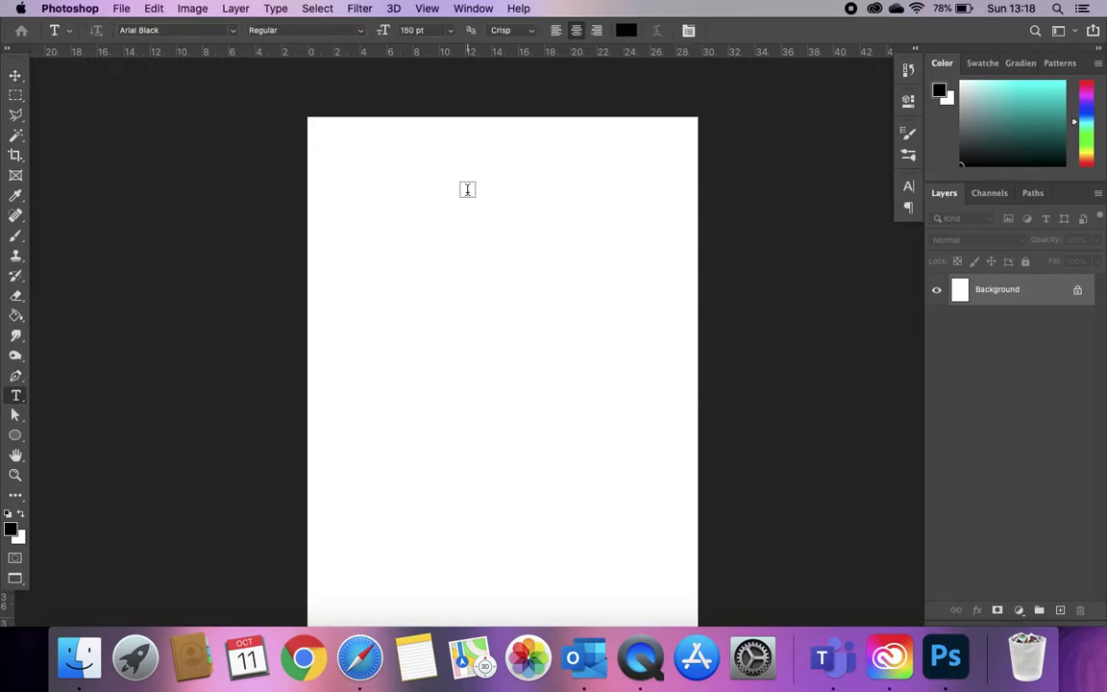
pyautogui.moveTo(354, 143); pyautogui.dragTo(597, 355)
pyautogui.write('P')
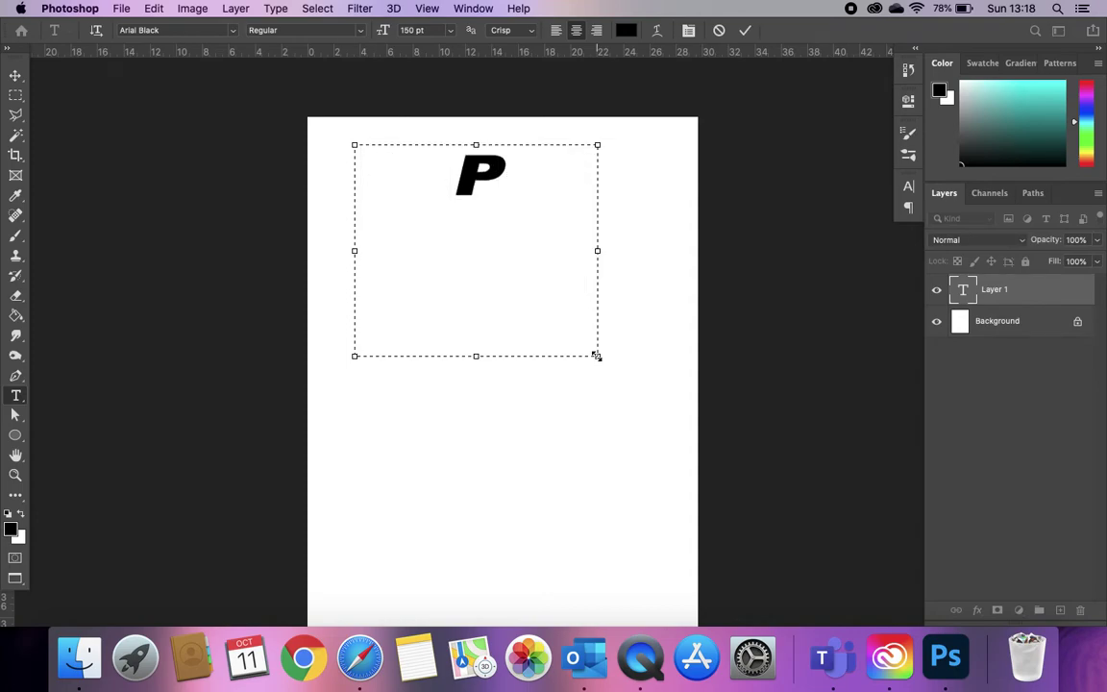
pyautogui.write('unk Design')
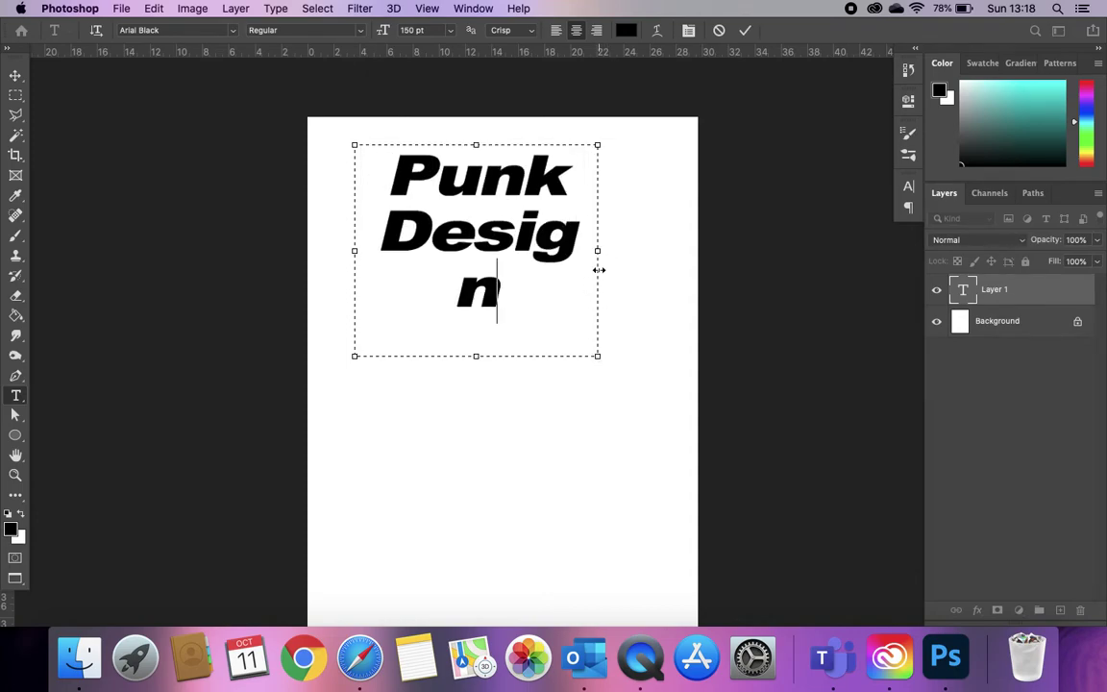
pyautogui.moveTo(598, 252); pyautogui.dragTo(642, 253)
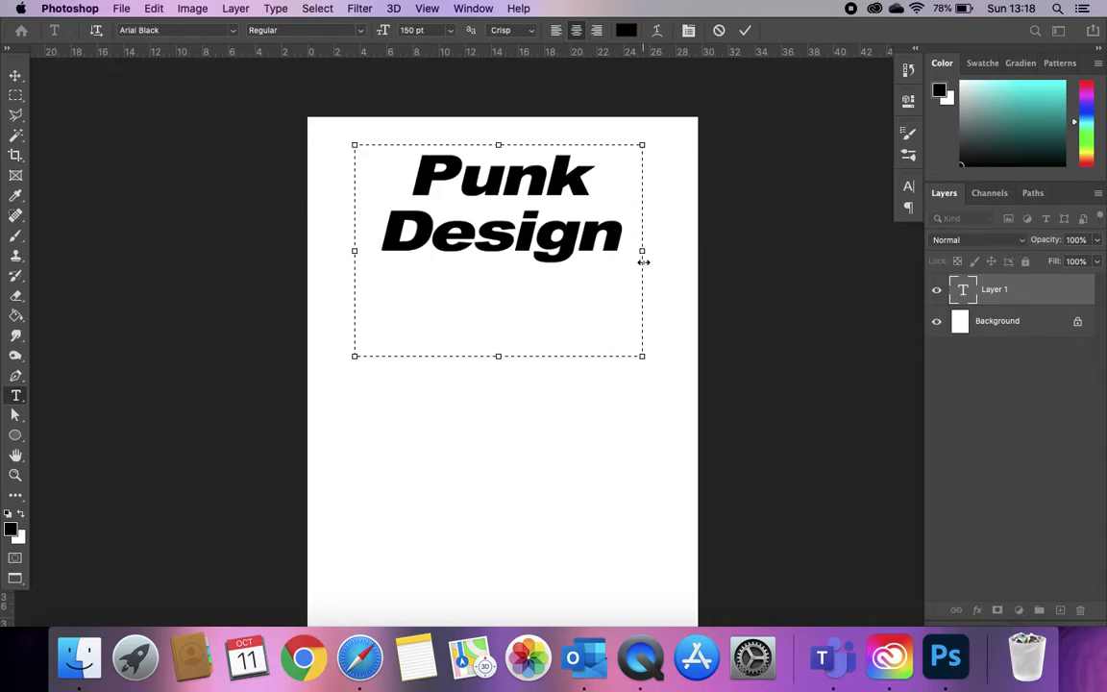
# Step: Filter the fonts by the Script class and try choosing Trattatello and Snell Roundhand for the text
pyautogui.click(231, 31)
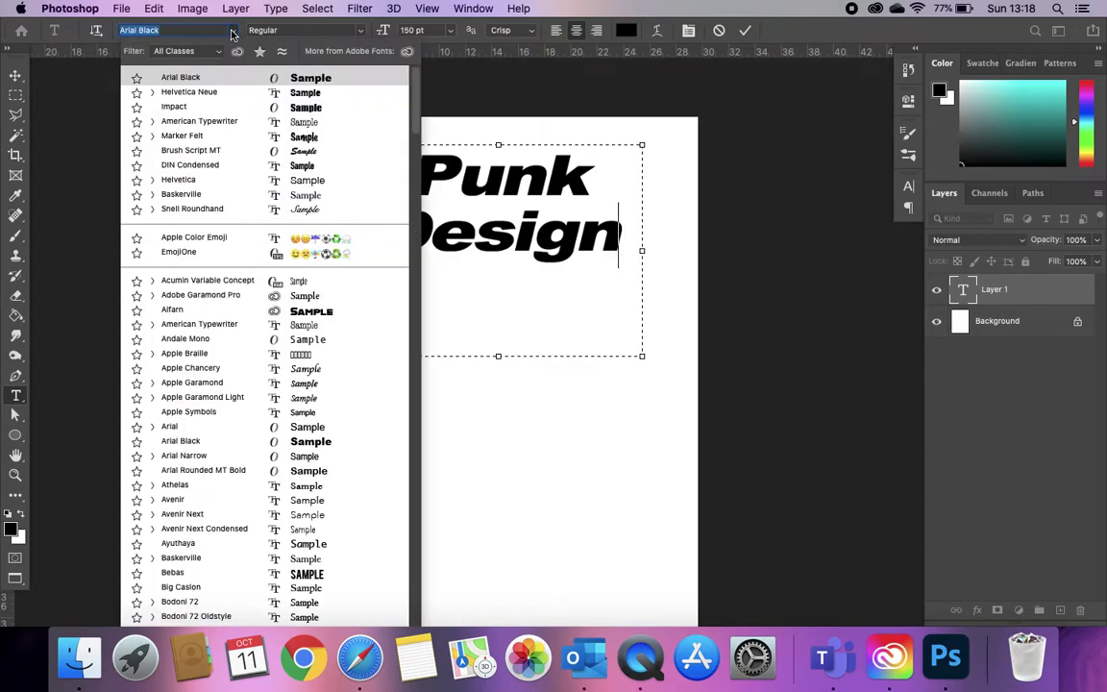
pyautogui.click(185, 54)
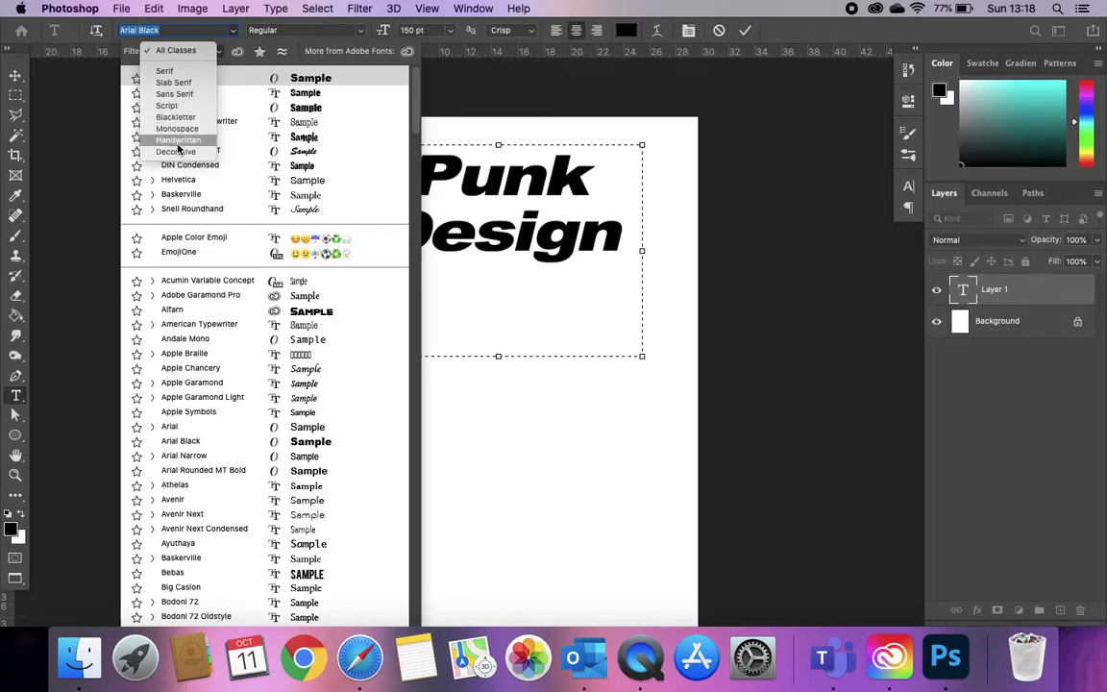
pyautogui.click(168, 106)
pyautogui.press('Down')
pyautogui.press('Down')
pyautogui.press('Down')
pyautogui.press('Down')
pyautogui.press('Down')
pyautogui.press('Down')
pyautogui.press('Return')
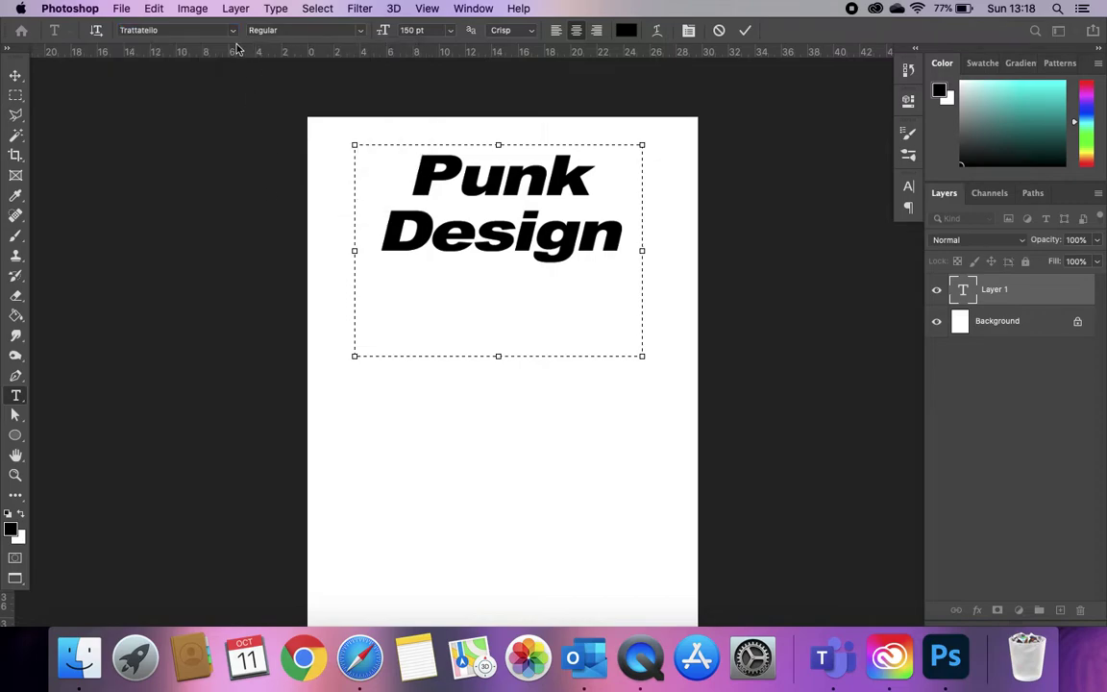
pyautogui.click(231, 31)
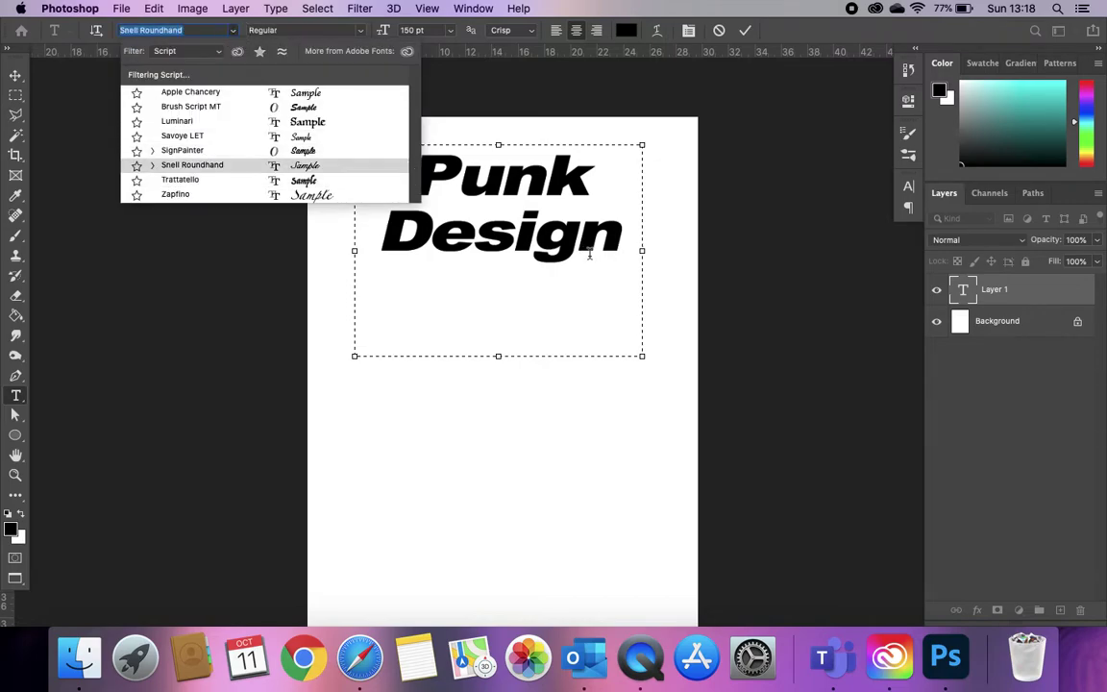
pyautogui.click(625, 234)
# Step: Change the whole "Punk Design" text to the Marker Felt font from the Handwritten class
pyautogui.moveTo(624, 234); pyautogui.dragTo(378, 158)
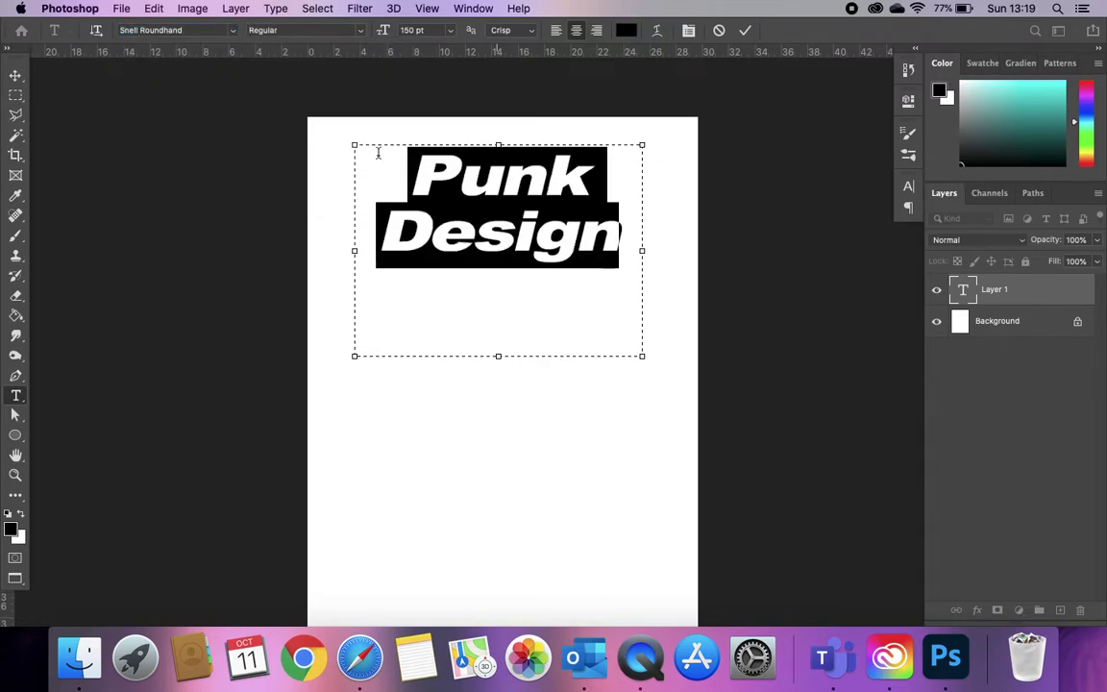
pyautogui.click(231, 30)
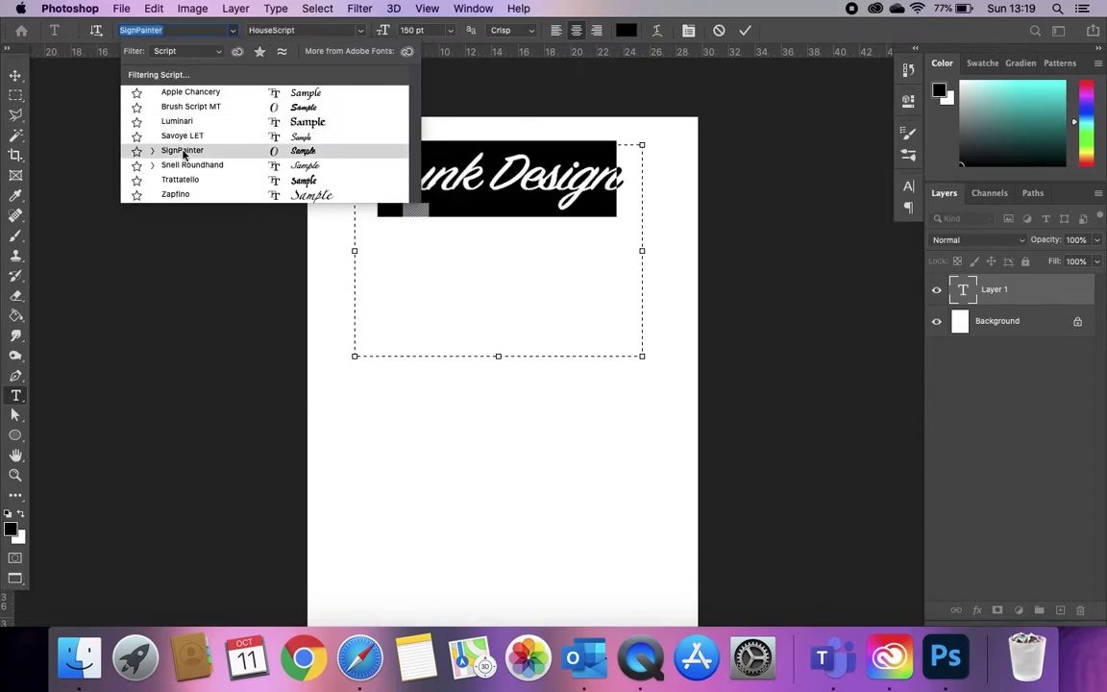
pyautogui.click(213, 50)
pyautogui.click(183, 85)
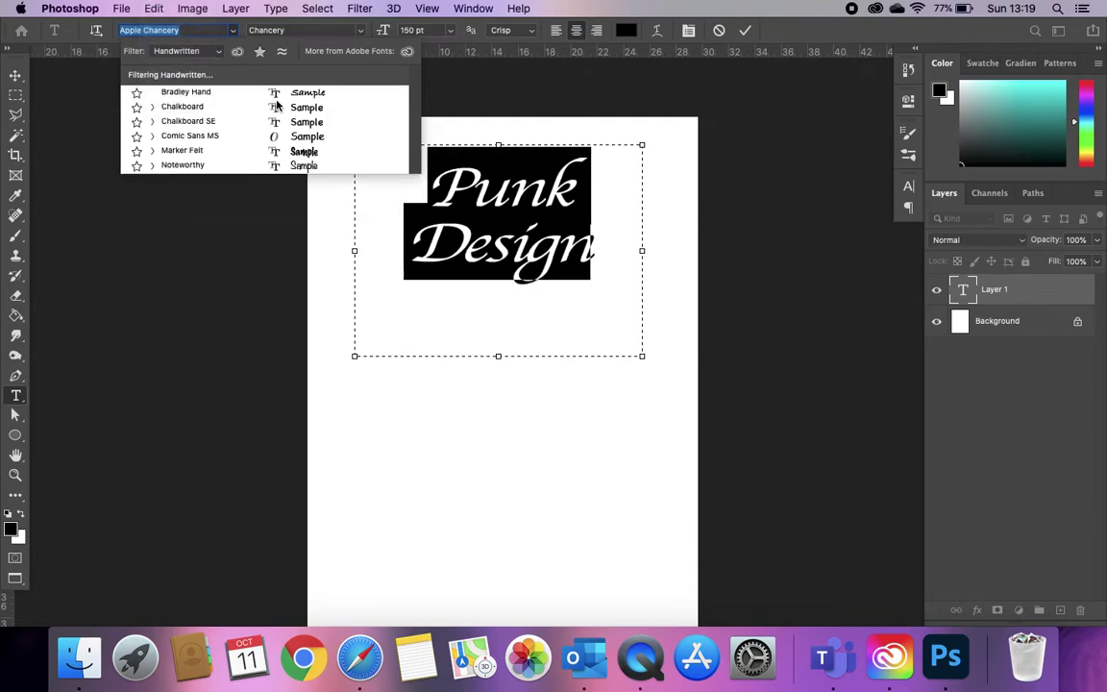
pyautogui.click(282, 154)
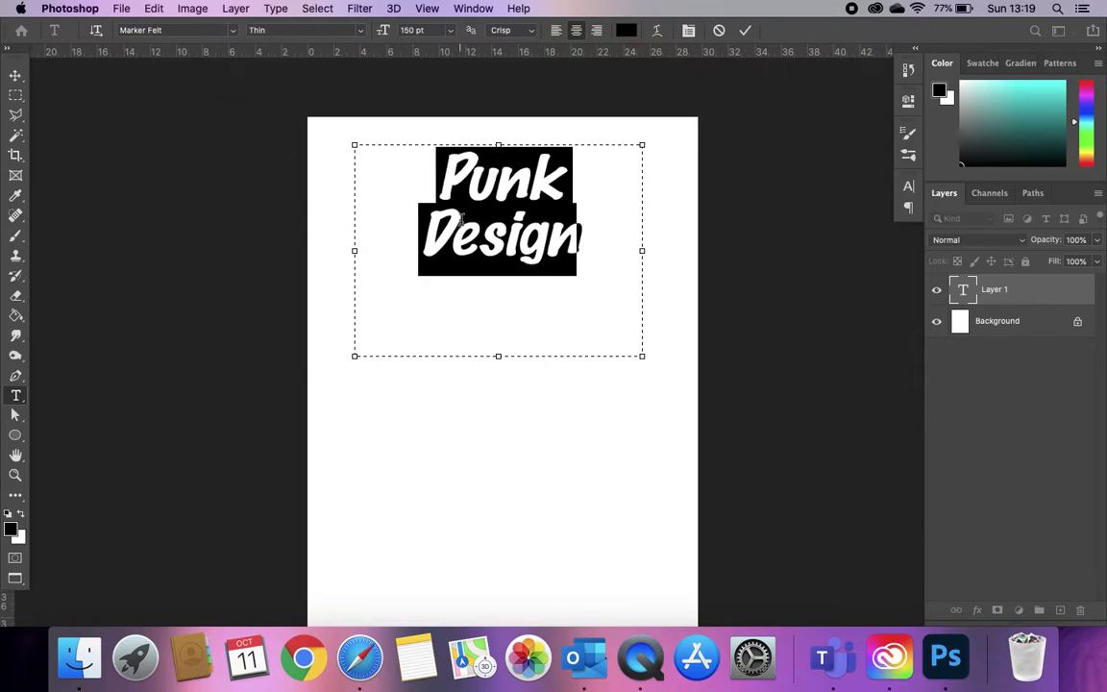
# Step: Try left alignment on the text, set it back to centred, and commit the text
pyautogui.click(557, 32)
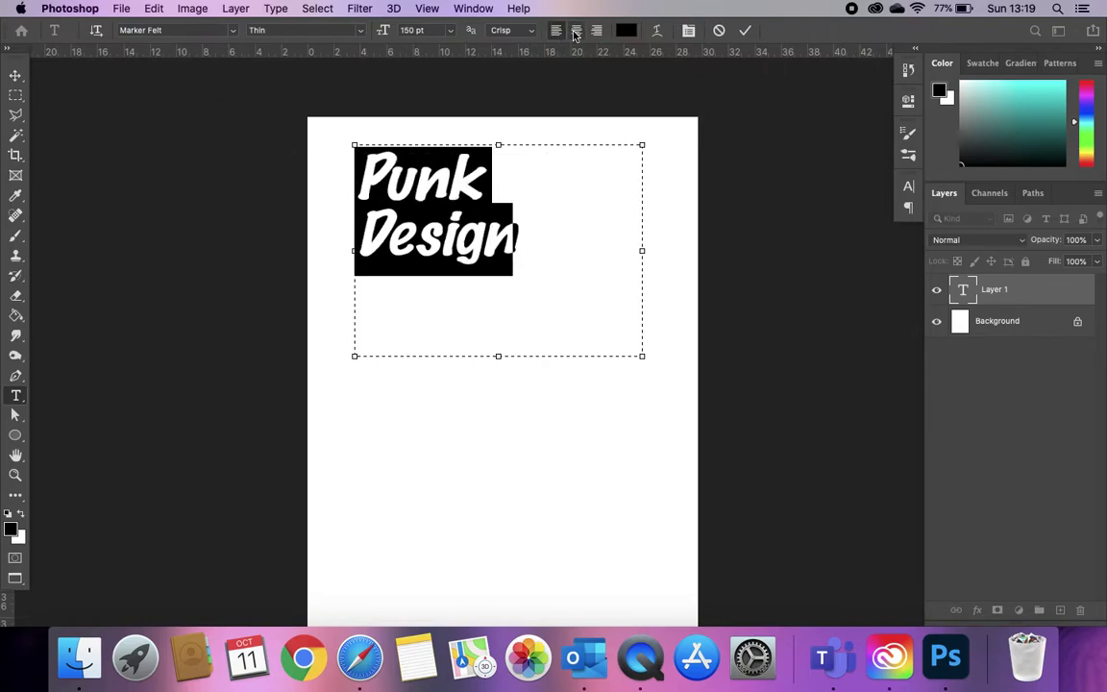
pyautogui.click(577, 32)
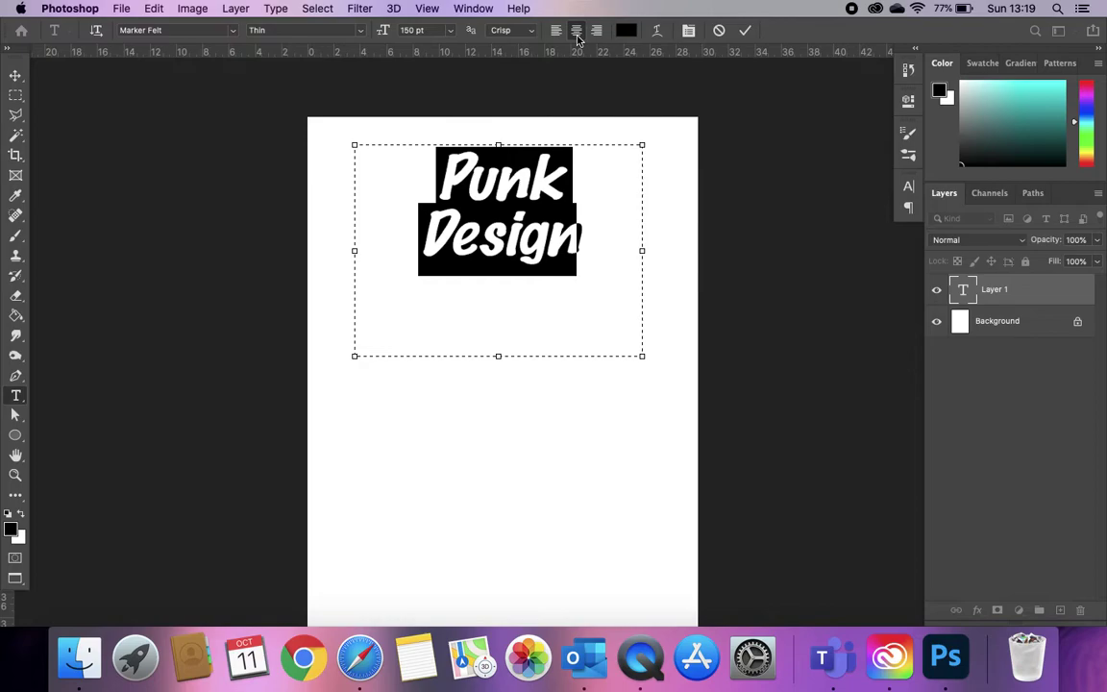
pyautogui.click(745, 30)
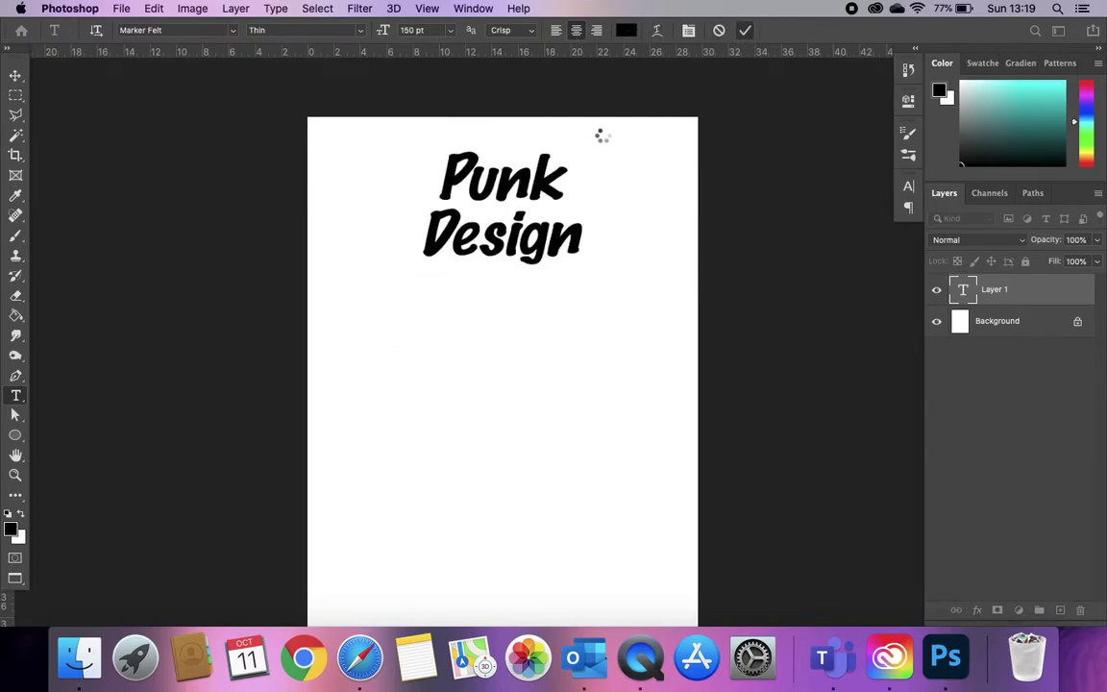
# Step: Select the whole "Punk Design" text for editing and show the Character settings
pyautogui.click(575, 239)
pyautogui.moveTo(576, 239); pyautogui.dragTo(447, 173)
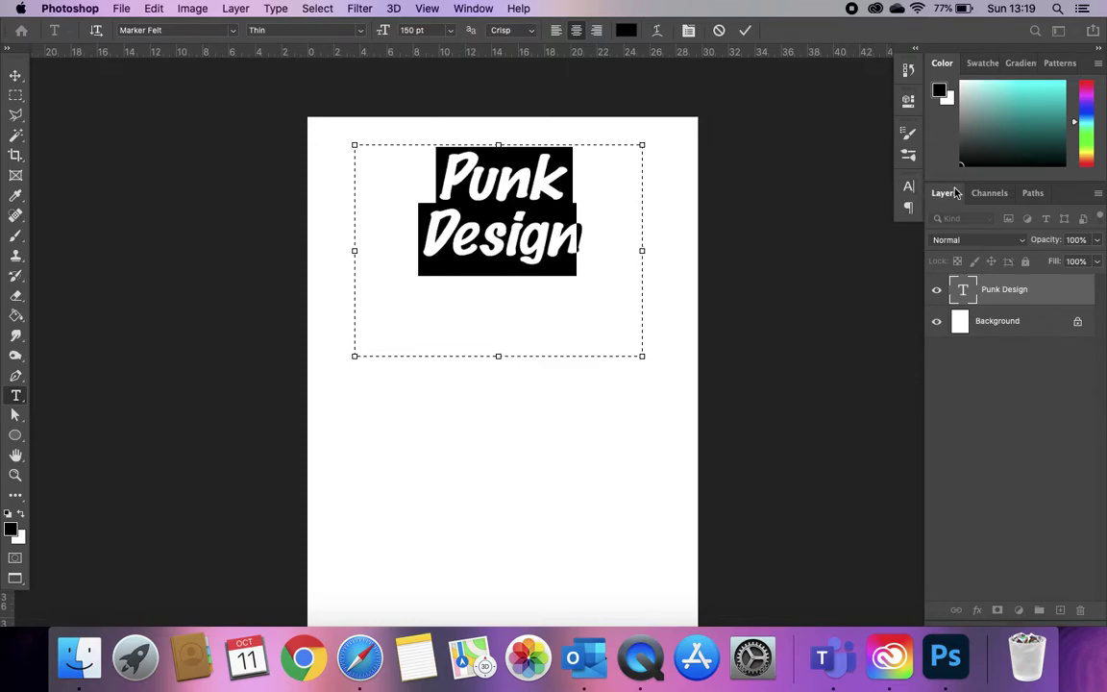
pyautogui.click(438, 7)
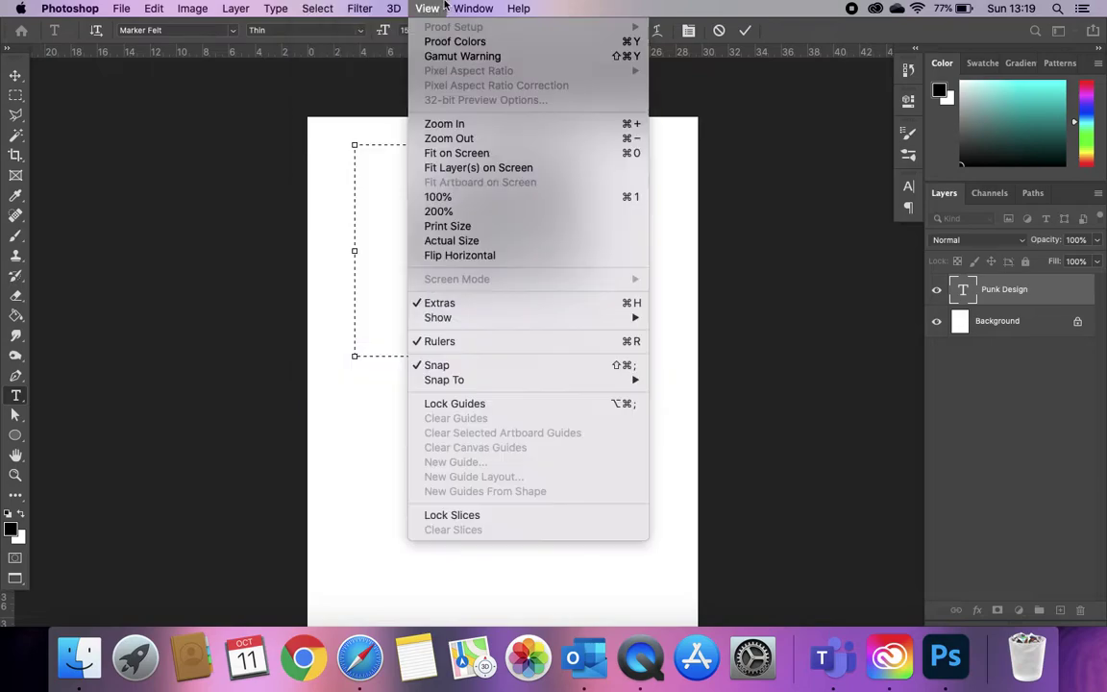
pyautogui.moveTo(461, 5)
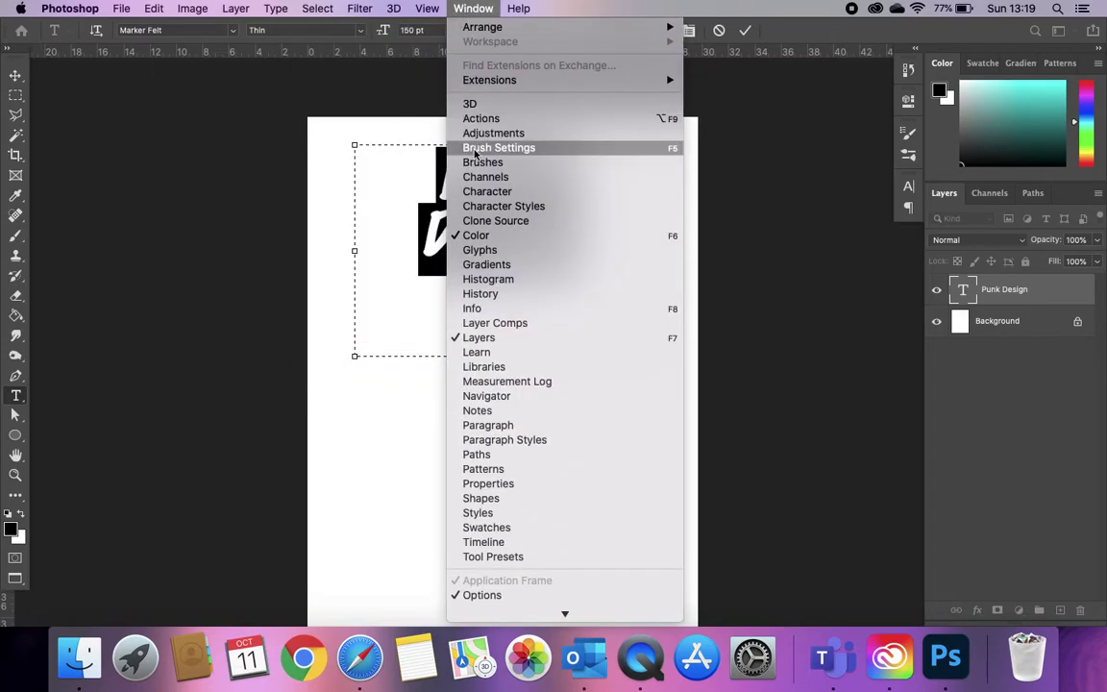
pyautogui.click(483, 191)
pyautogui.moveTo(756, 179)
pyautogui.mouseDown()
pyautogui.moveTo(949, 193)
pyautogui.moveTo(770, 198)
pyautogui.moveTo(758, 181)
pyautogui.mouseUp()
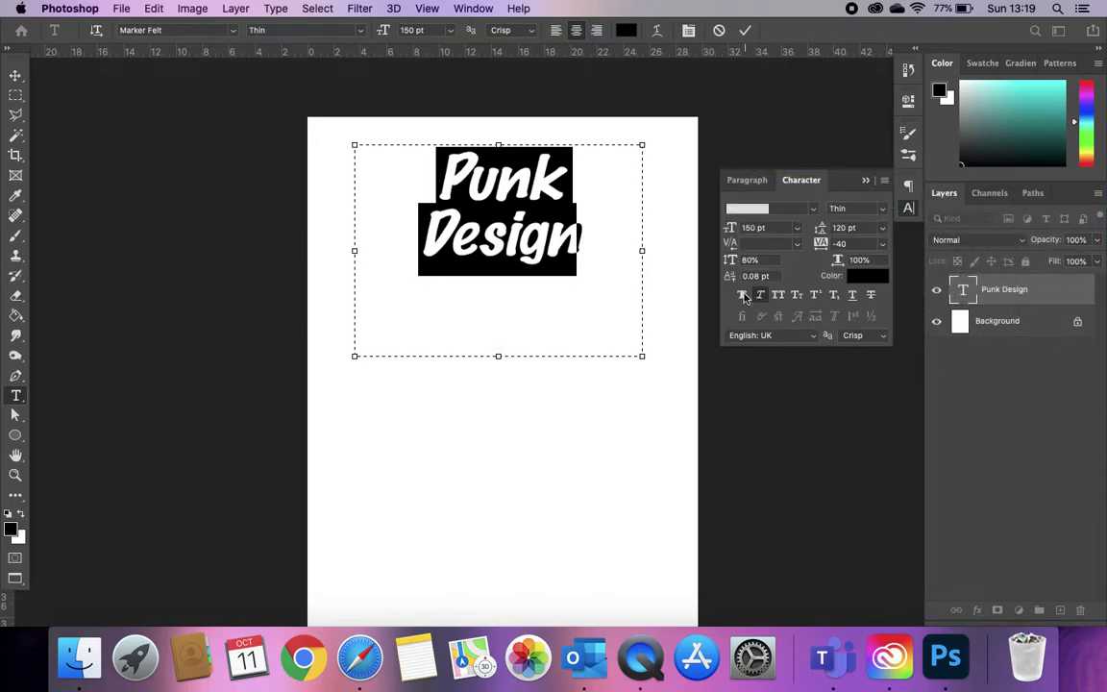
# Step: Toggle faux italic off and on to compare its effect on the selected text
pyautogui.click(765, 296)
pyautogui.click(761, 297)
pyautogui.click(760, 297)
pyautogui.click(760, 297)
# Step: Try a leading of 150 pt on the selected text and restore it to 120 pt
pyautogui.click(842, 228)
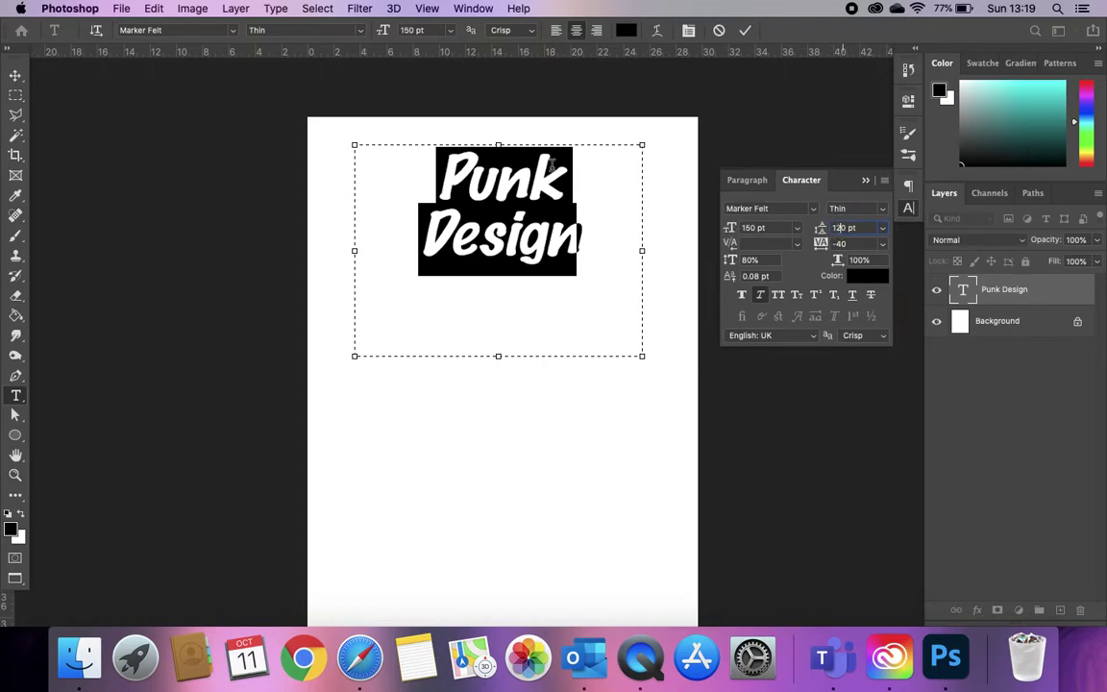
pyautogui.press('BackSpace')
pyautogui.write('5')
pyautogui.press('Return')
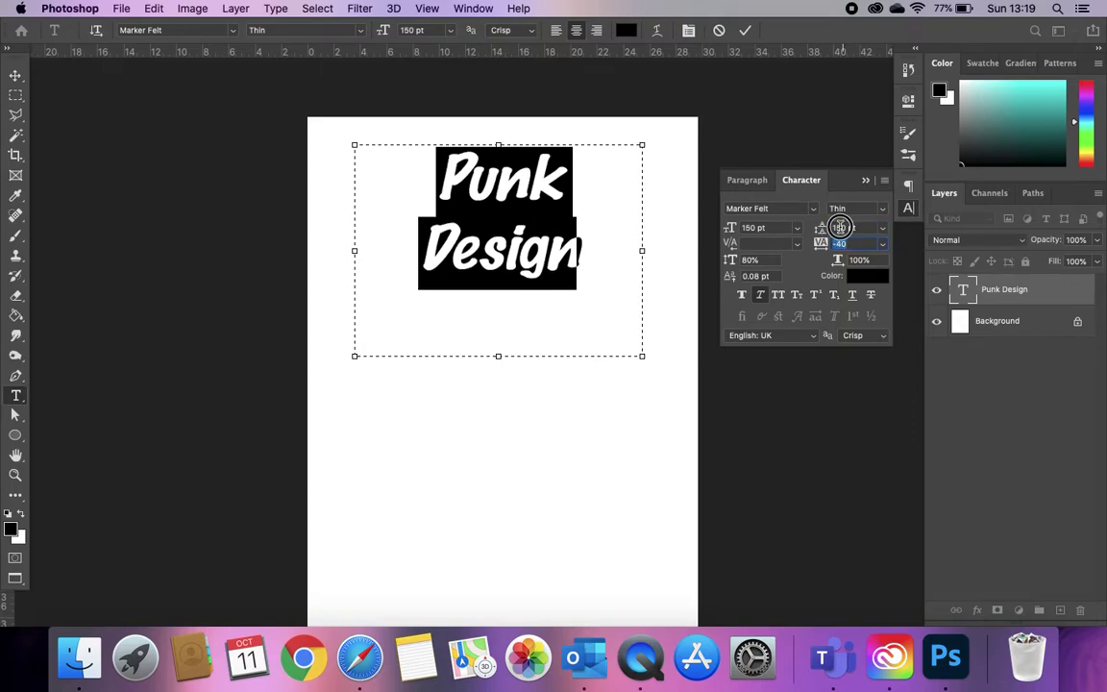
pyautogui.write('120')
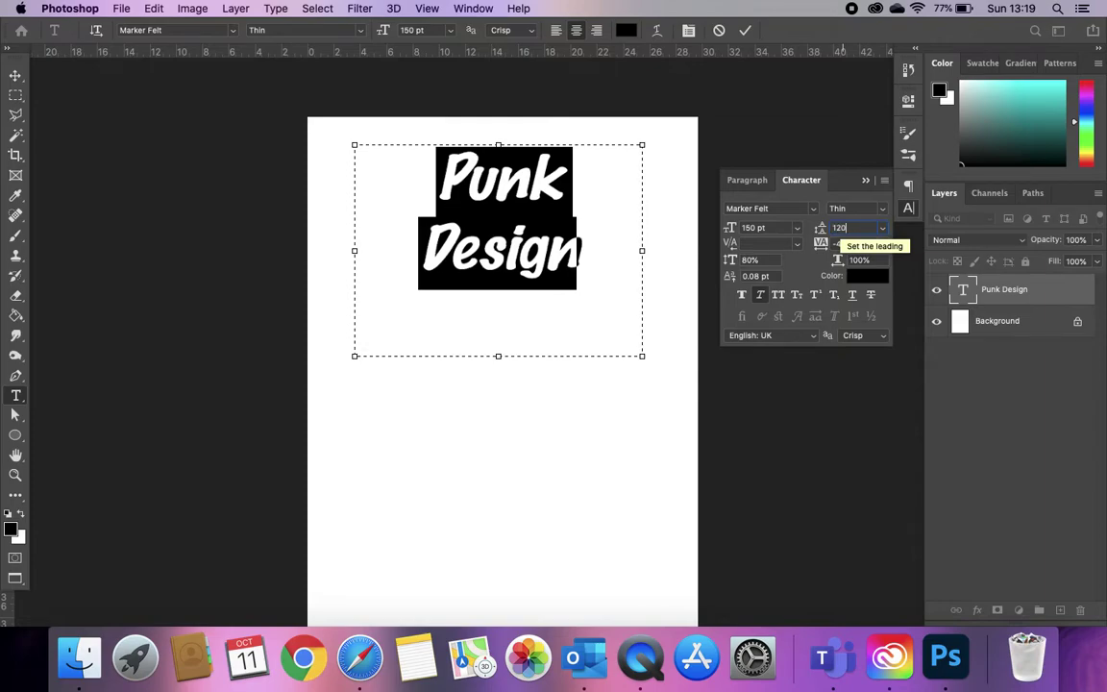
pyautogui.press('Tab')
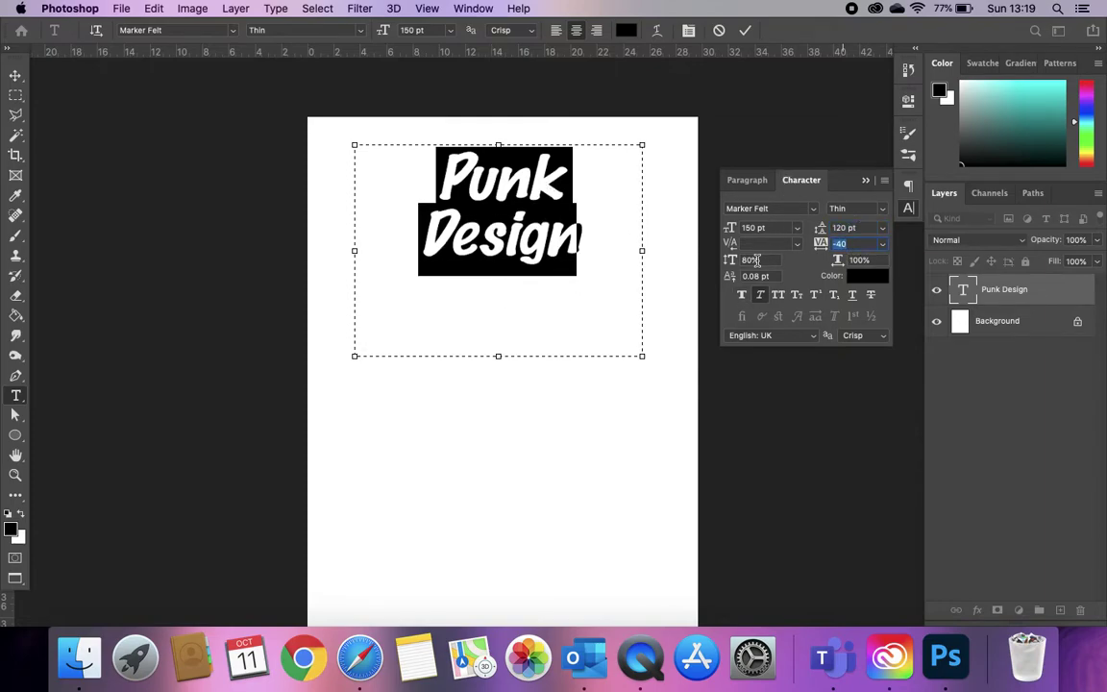
# Step: Finish editing the text and move it down and left, with its box about 7 cm from the page's right edge
pyautogui.click(868, 182)
pyautogui.press('Escape')
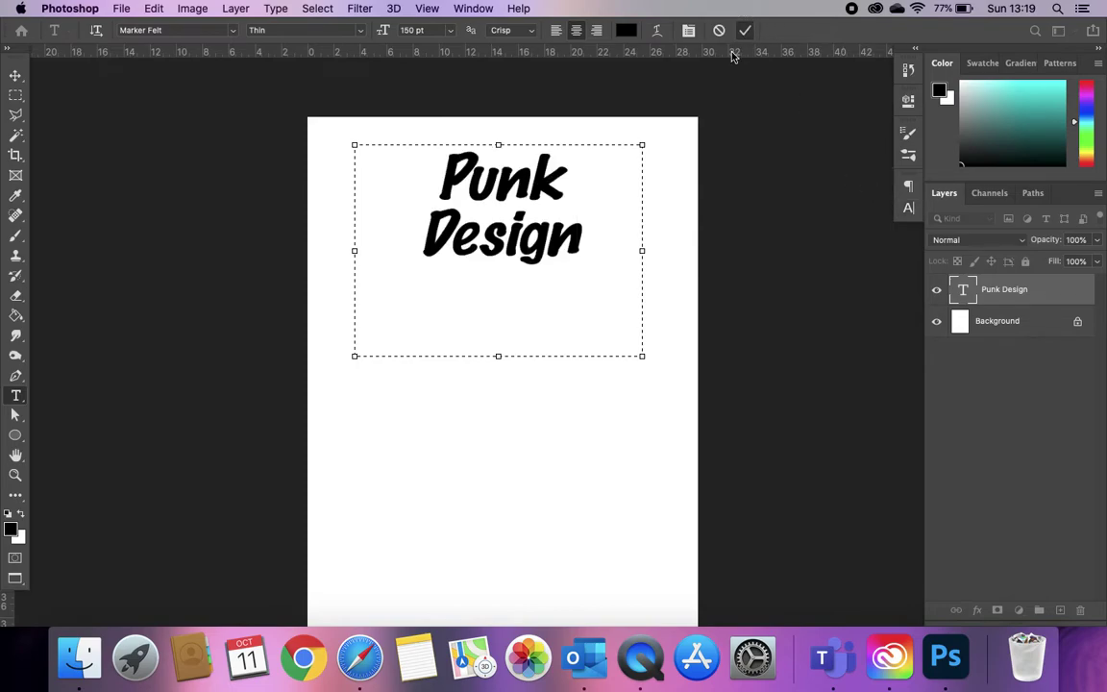
pyautogui.click(15, 75)
pyautogui.moveTo(511, 235); pyautogui.dragTo(478, 268)
pyautogui.press('super+equal')
pyautogui.press('super+equal')
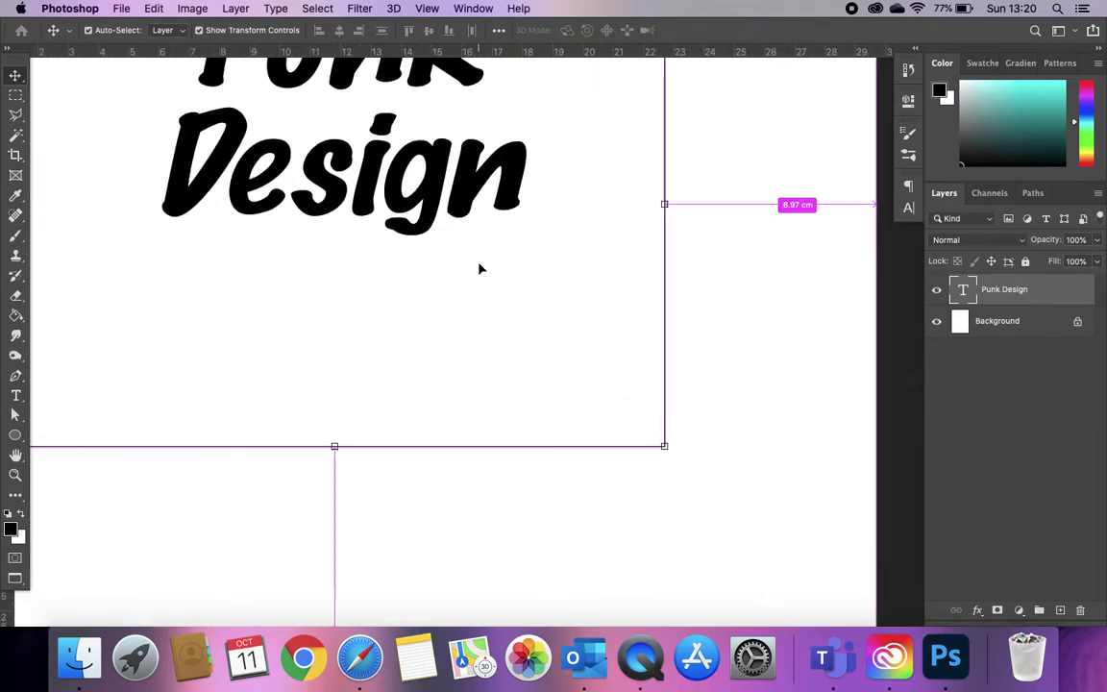
# Step: Switch to the Pen tool in Shape mode and choose the Combine Shapes path operation for drawing at the foot of the P
pyautogui.scroll(-3, 480, 269)
pyautogui.hscroll(-2, 479, 269)
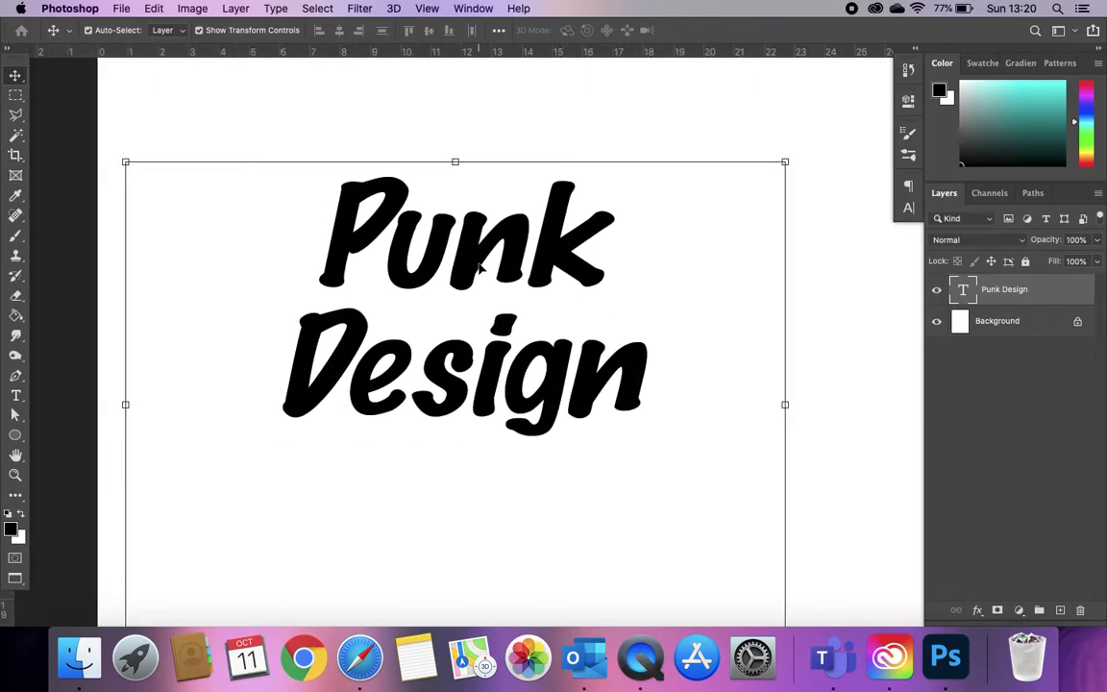
pyautogui.click(14, 377)
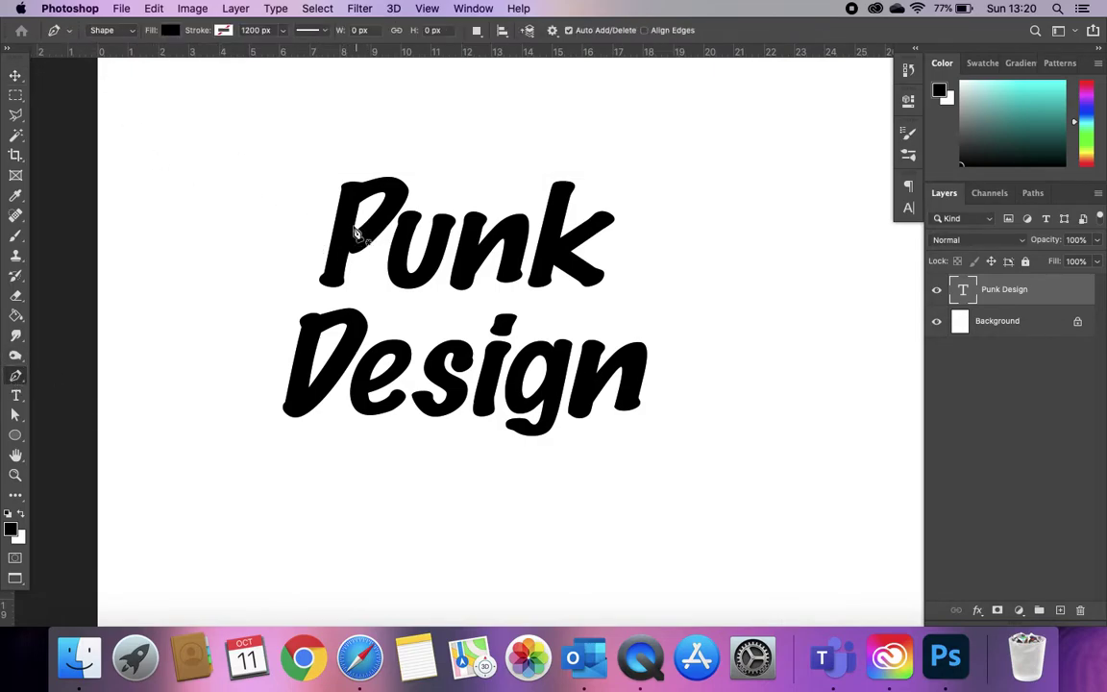
pyautogui.click(477, 30)
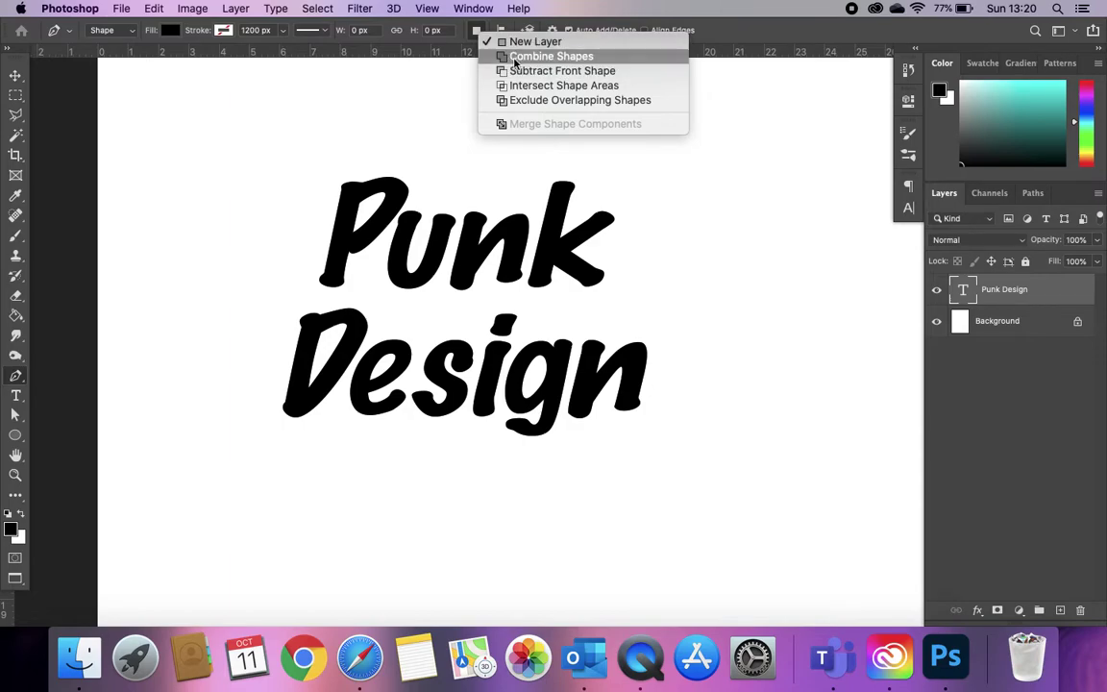
pyautogui.click(519, 56)
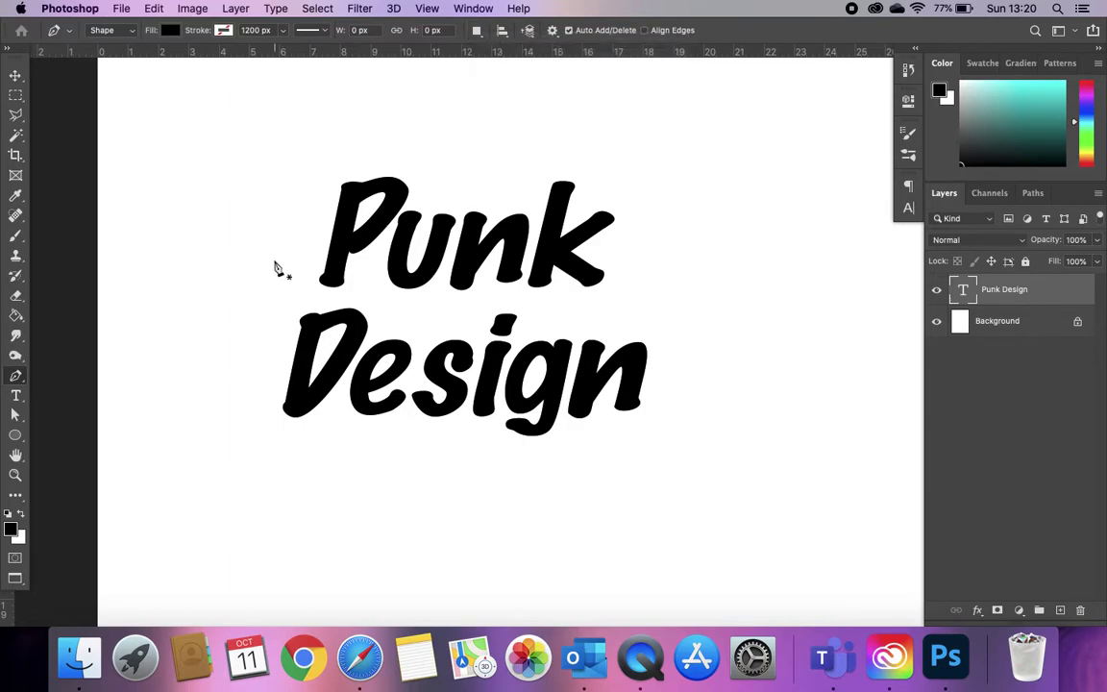
pyautogui.rightClick(345, 253)
pyautogui.click(338, 221)
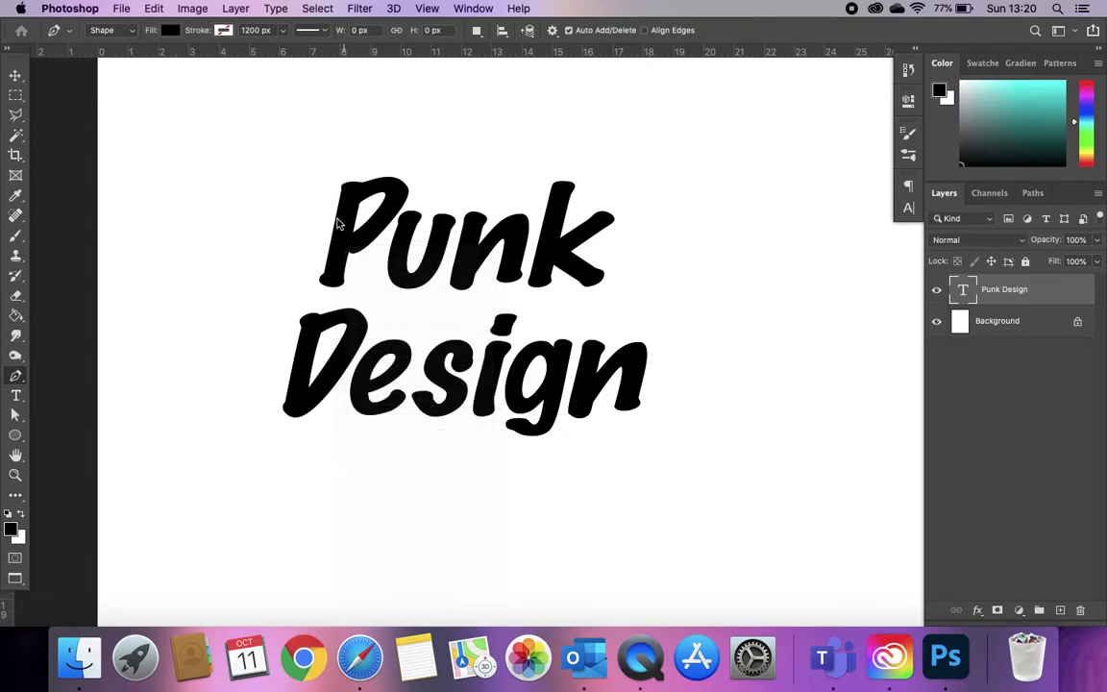
pyautogui.press('super+equal')
pyautogui.press('super+equal')
pyautogui.press('super+equal')
pyautogui.scroll(2, 338, 225)
pyautogui.hscroll(-5, 337, 226)
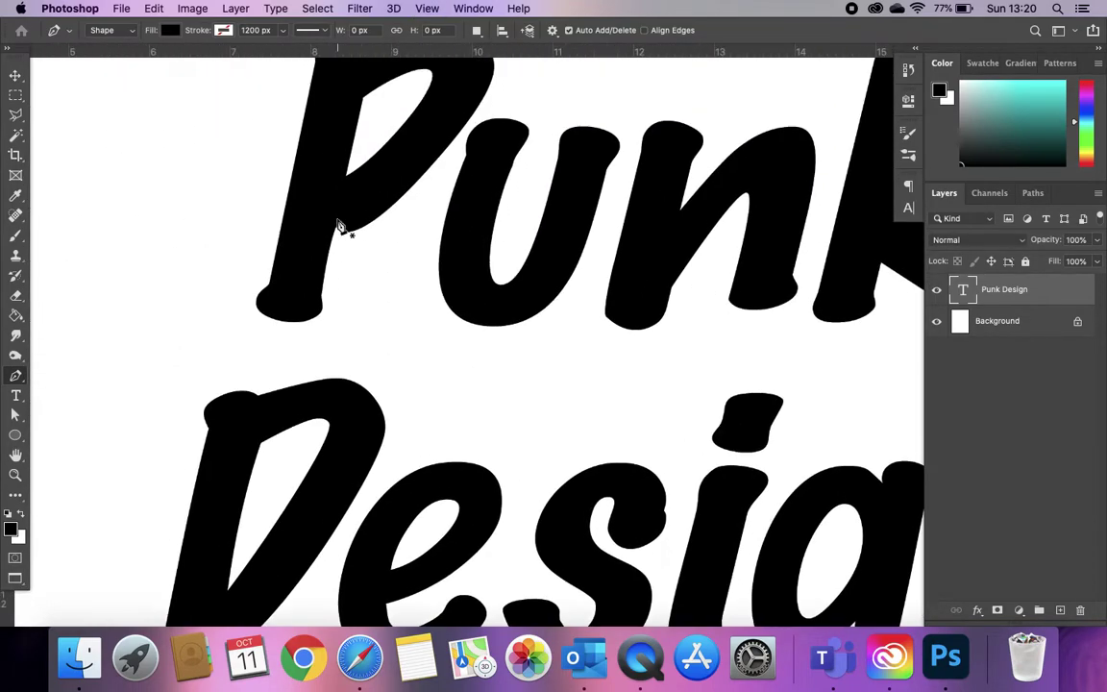
pyautogui.press('super+equal')
pyautogui.press('super+equal')
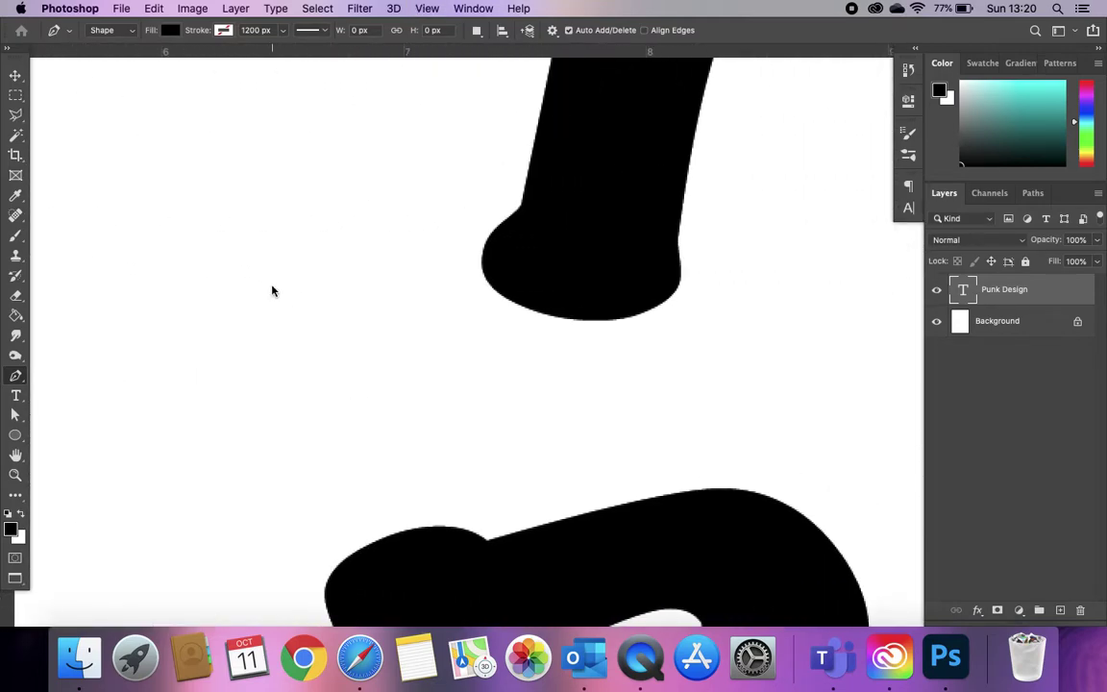
pyautogui.hscroll(2, 272, 291)
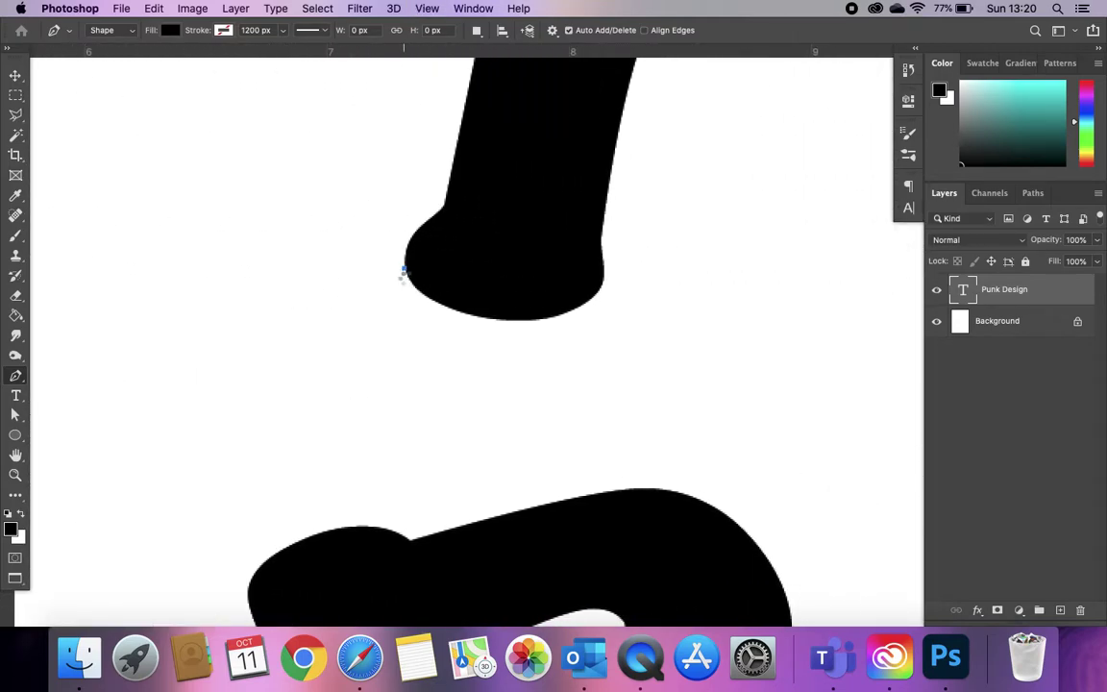
# Step: Try a straight-edged four-point drip about 46 by 77 px below the left side of the P's foot and undo it
pyautogui.click(404, 269)
pyautogui.click(411, 385)
pyautogui.click(443, 385)
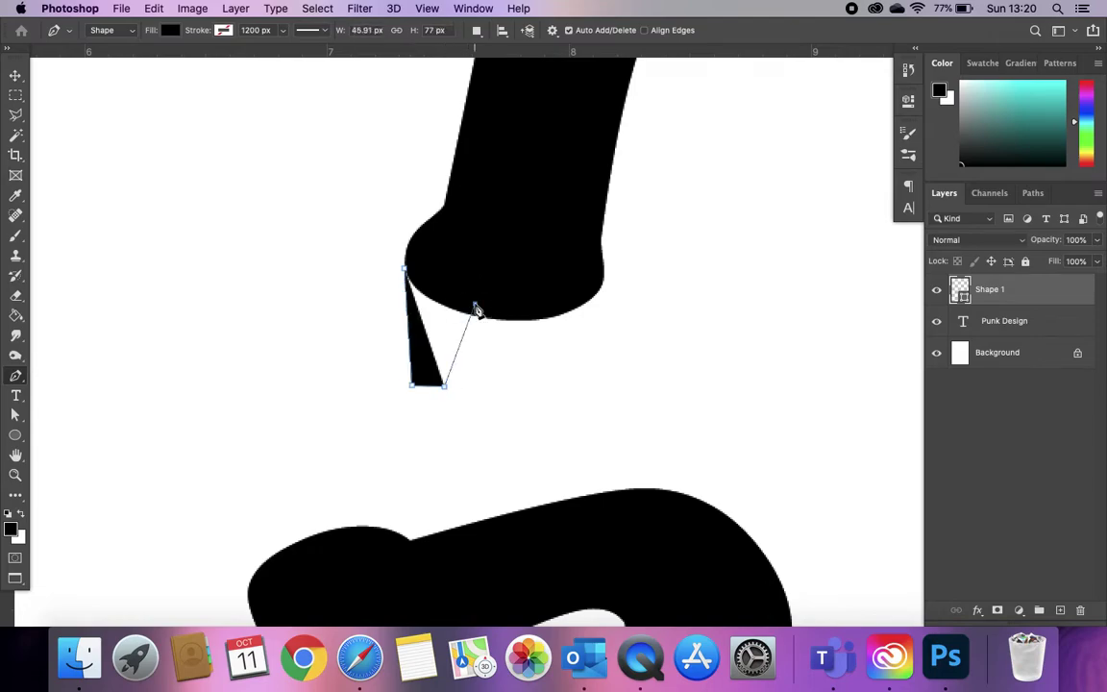
pyautogui.click(474, 303)
pyautogui.click(405, 269)
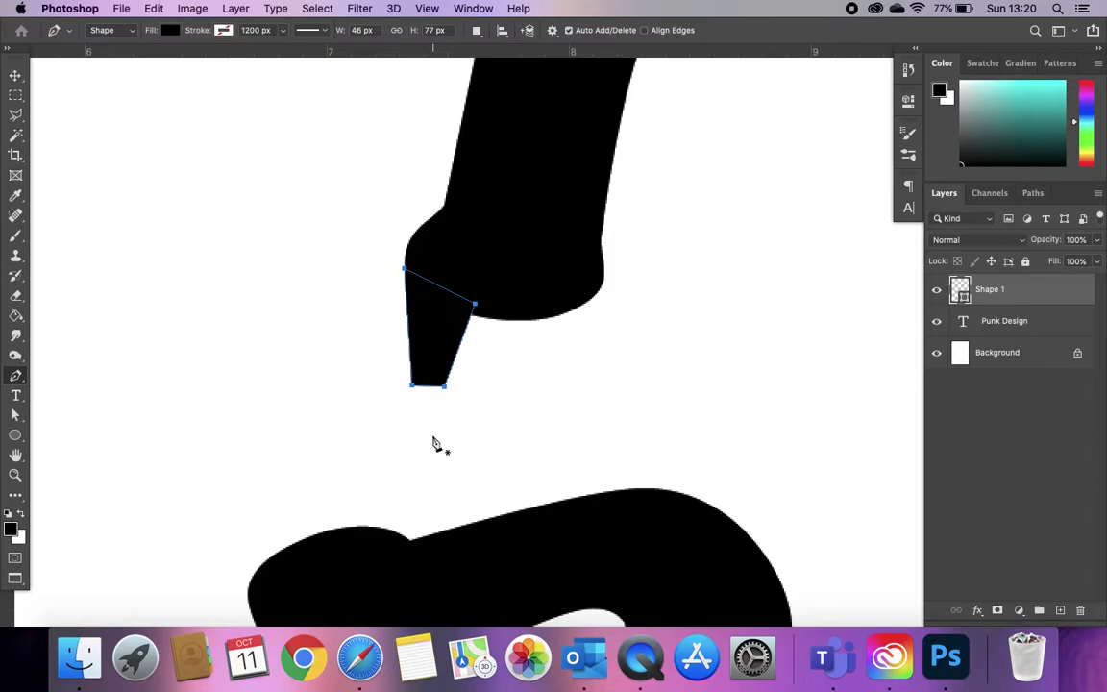
pyautogui.press('super+z')
pyautogui.press('super+z')
pyautogui.press('super+z')
pyautogui.press('super+z')
pyautogui.press('super+z')
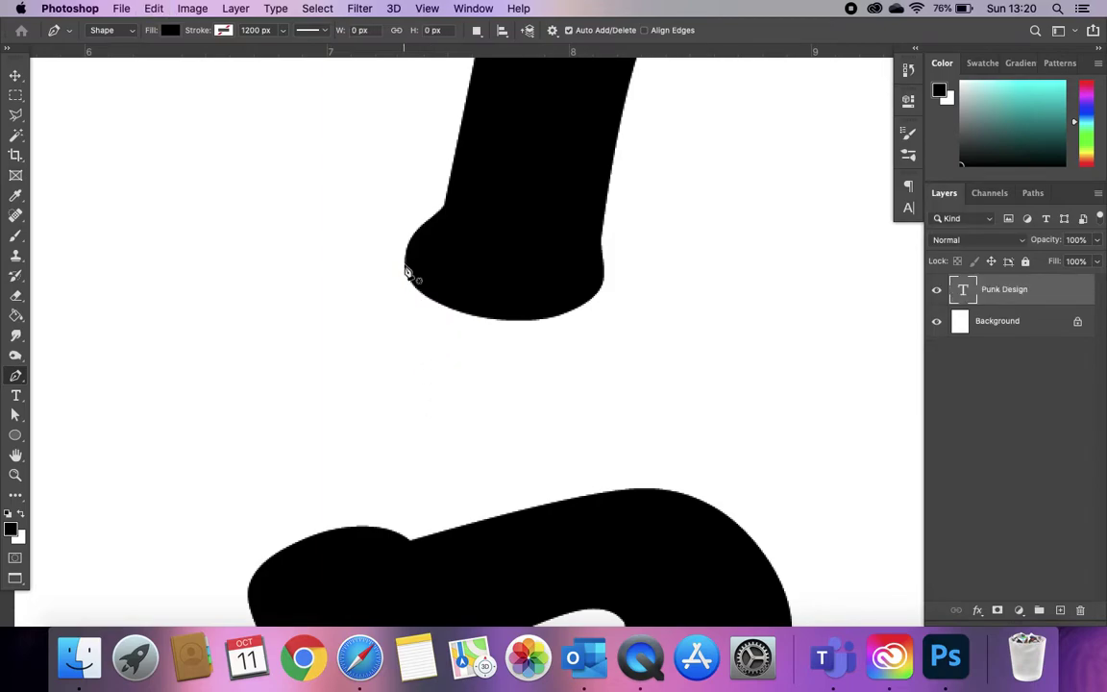
# Step: Draw two rounded black drips side by side under the P's foot, about 26 by 57 px and about 28 by 69 px
pyautogui.click(404, 270)
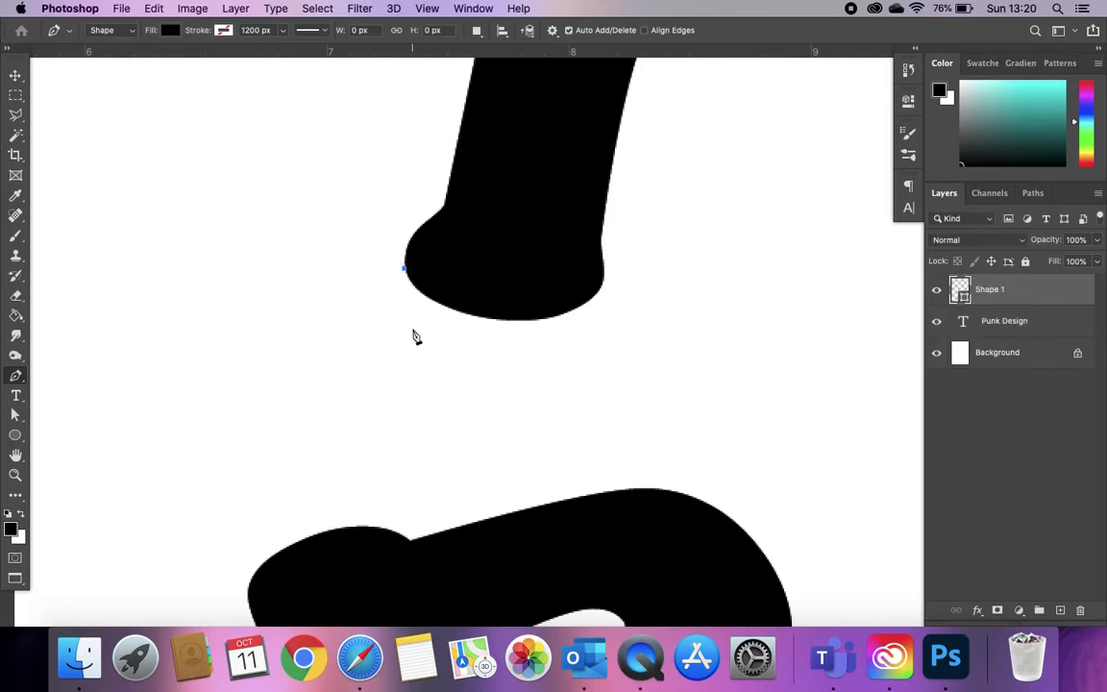
pyautogui.moveTo(409, 331); pyautogui.dragTo(452, 299)
pyautogui.click(404, 270)
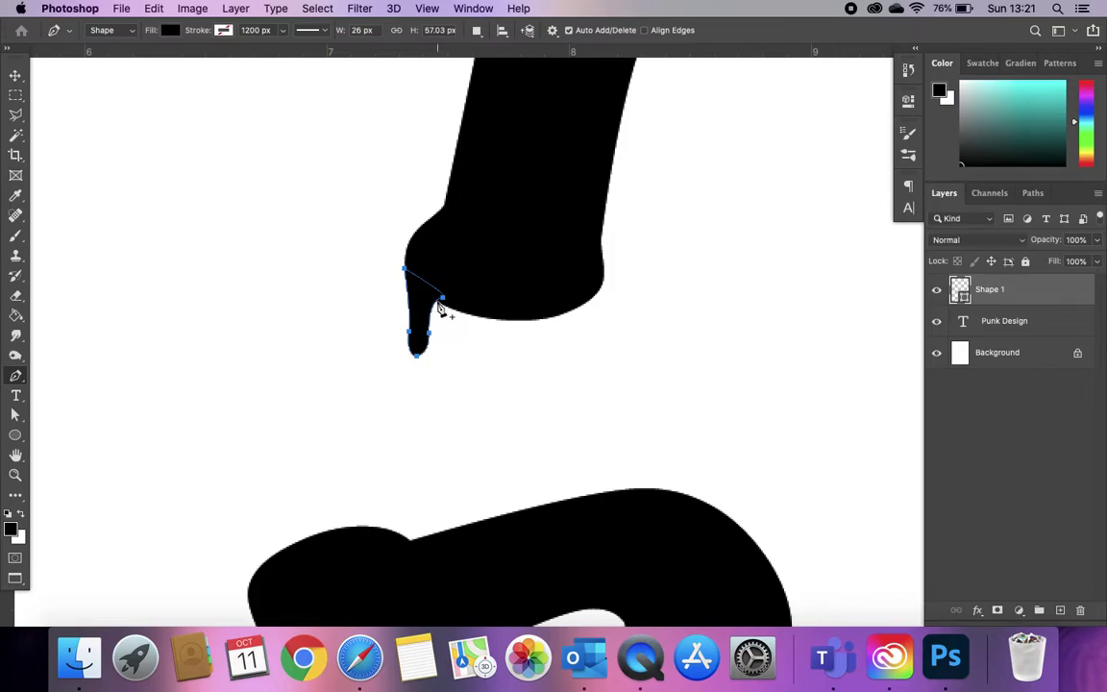
pyautogui.click(471, 305)
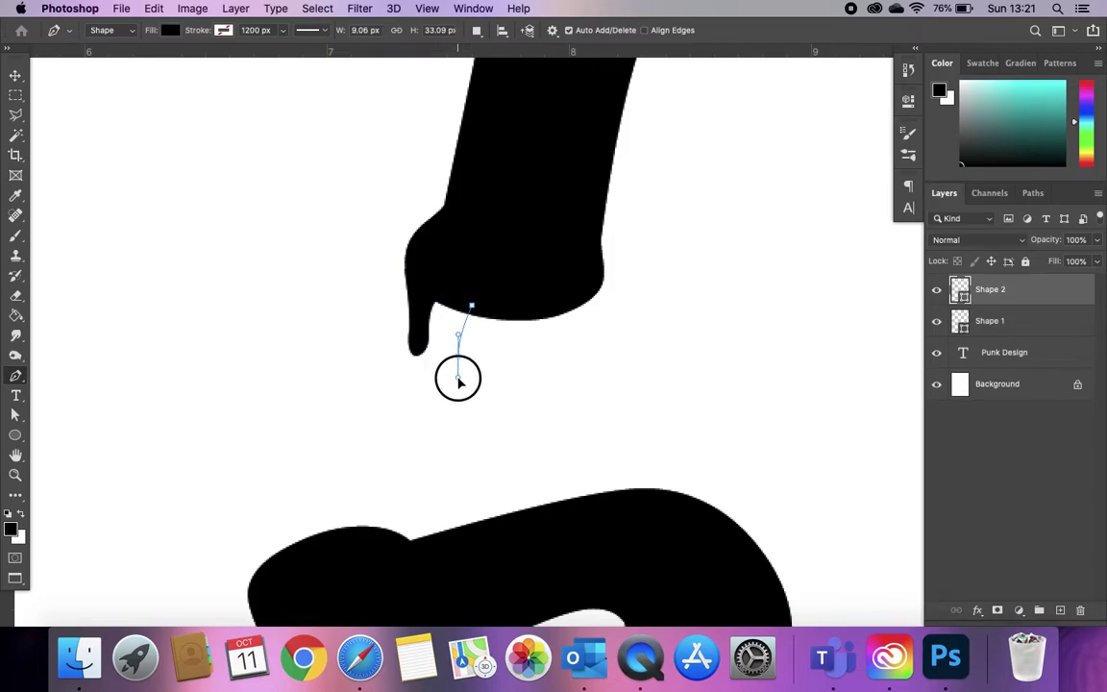
pyautogui.moveTo(454, 395); pyautogui.dragTo(439, 306)
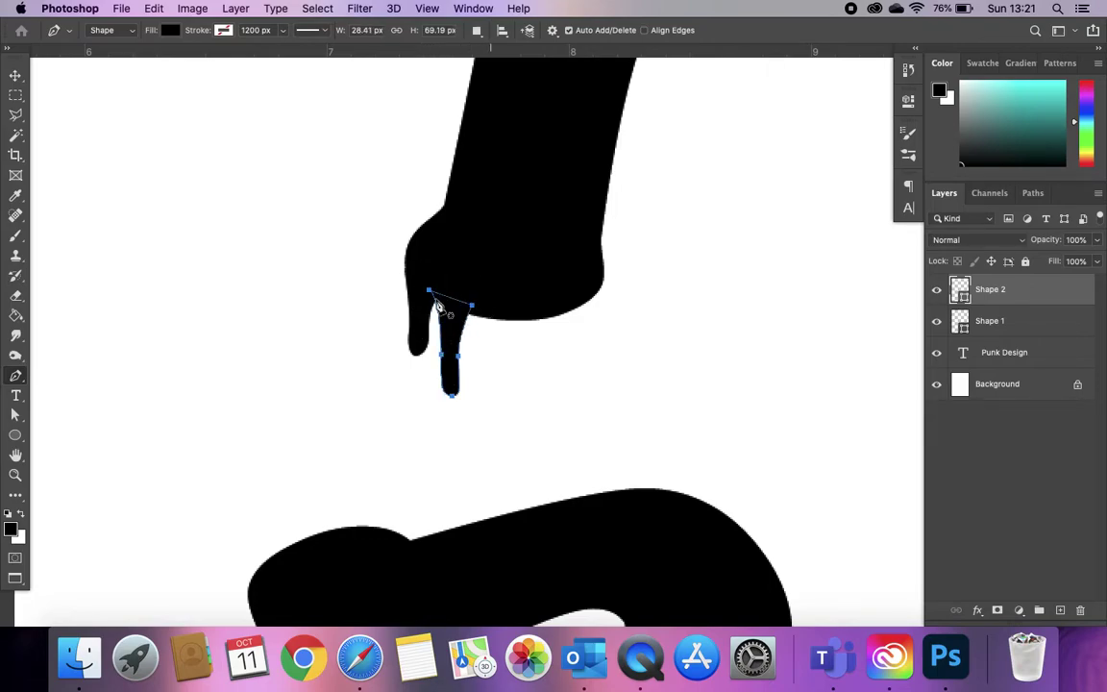
# Step: Enlarge the P's second drip to about 141% width and 134% height, apply the transform and deselect it
pyautogui.click(15, 86)
pyautogui.press('super+minus')
pyautogui.press('super+minus')
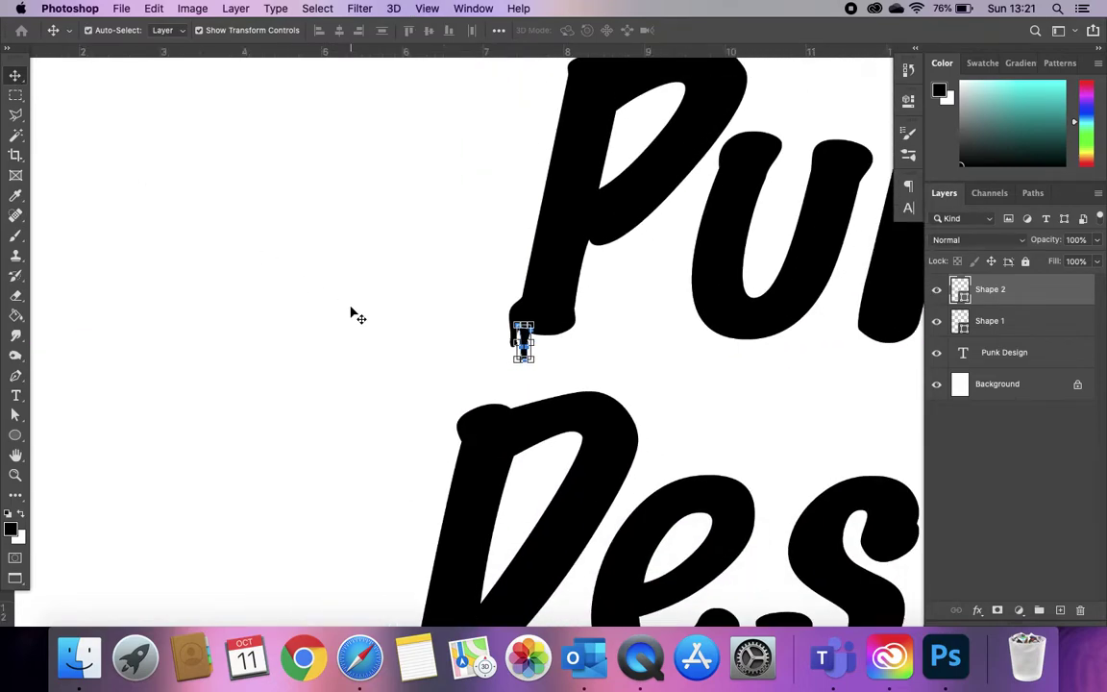
pyautogui.moveTo(527, 348)
pyautogui.mouseDown()
pyautogui.moveTo(537, 375)
pyautogui.moveTo(527, 338)
pyautogui.mouseUp()
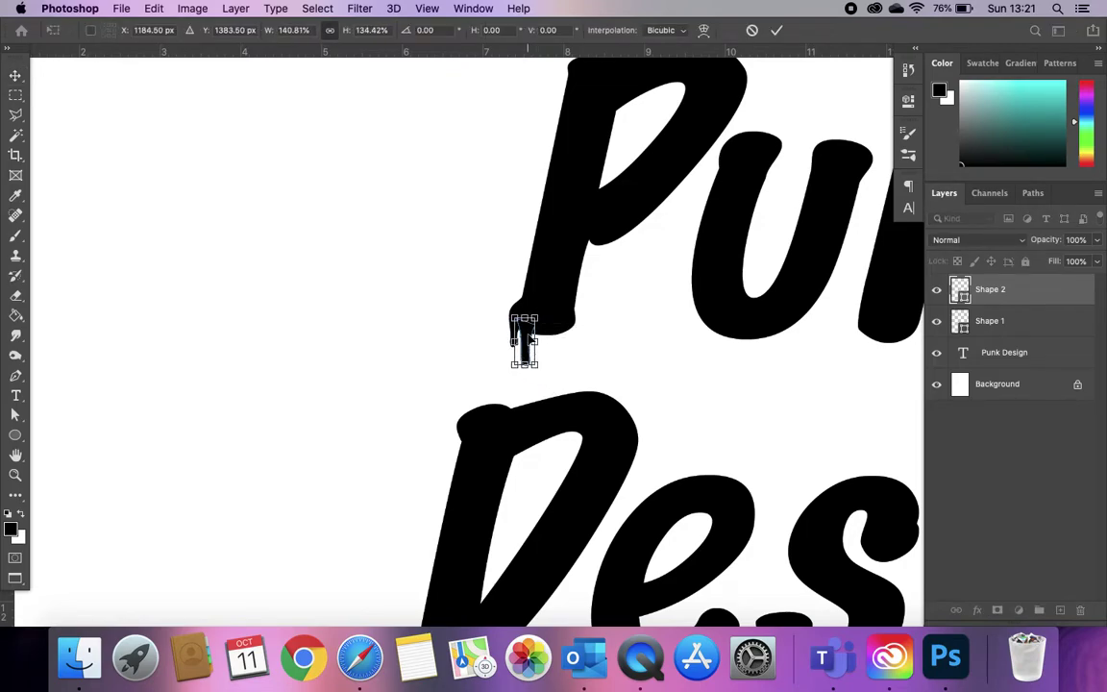
pyautogui.click(777, 30)
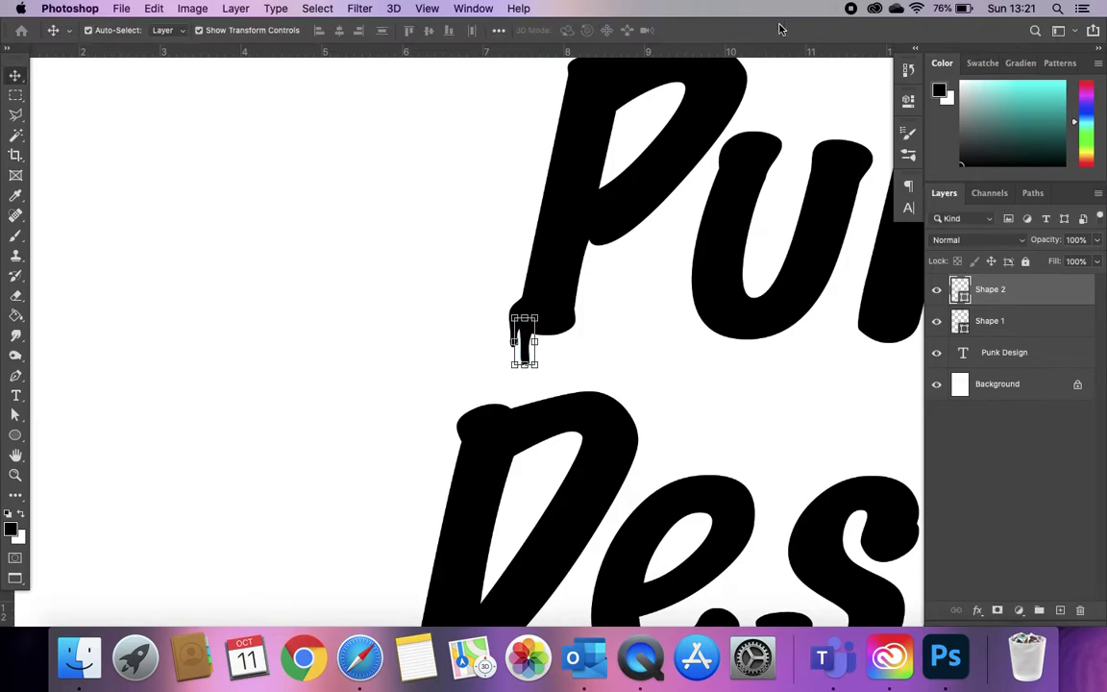
pyautogui.click(435, 329)
pyautogui.hscroll(5, 436, 329)
pyautogui.hscroll(5, 437, 329)
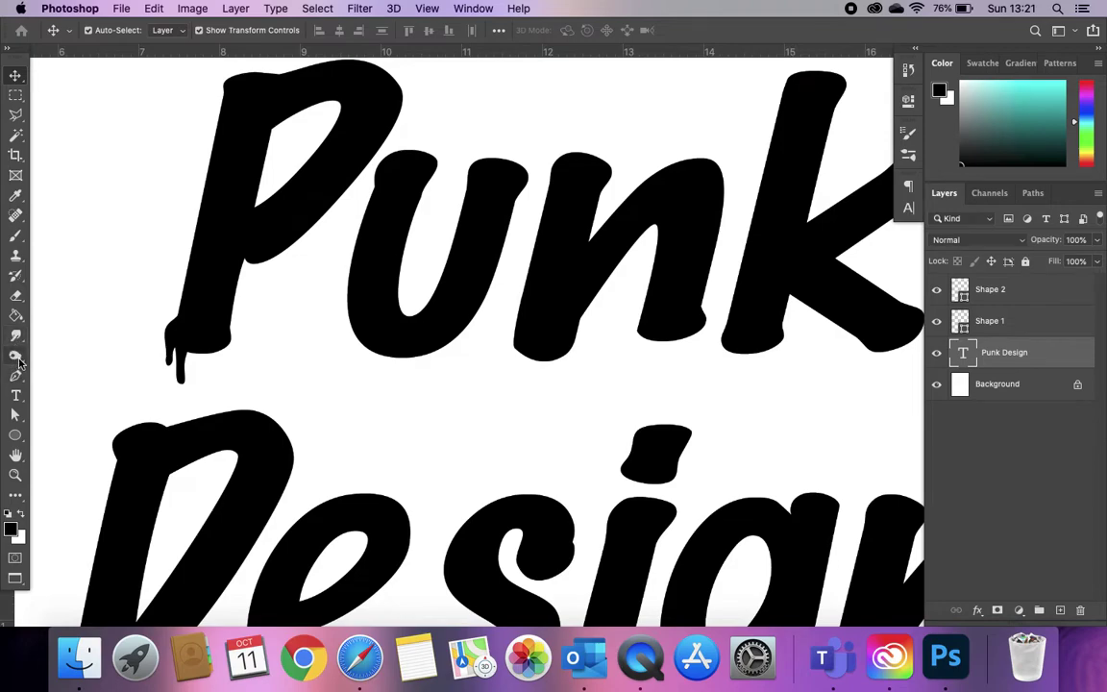
# Step: Draw a long drip about 52 by 146 px from the n's left foot in "Punk", adjusting its anchor handles to widen and smooth it
pyautogui.click(19, 376)
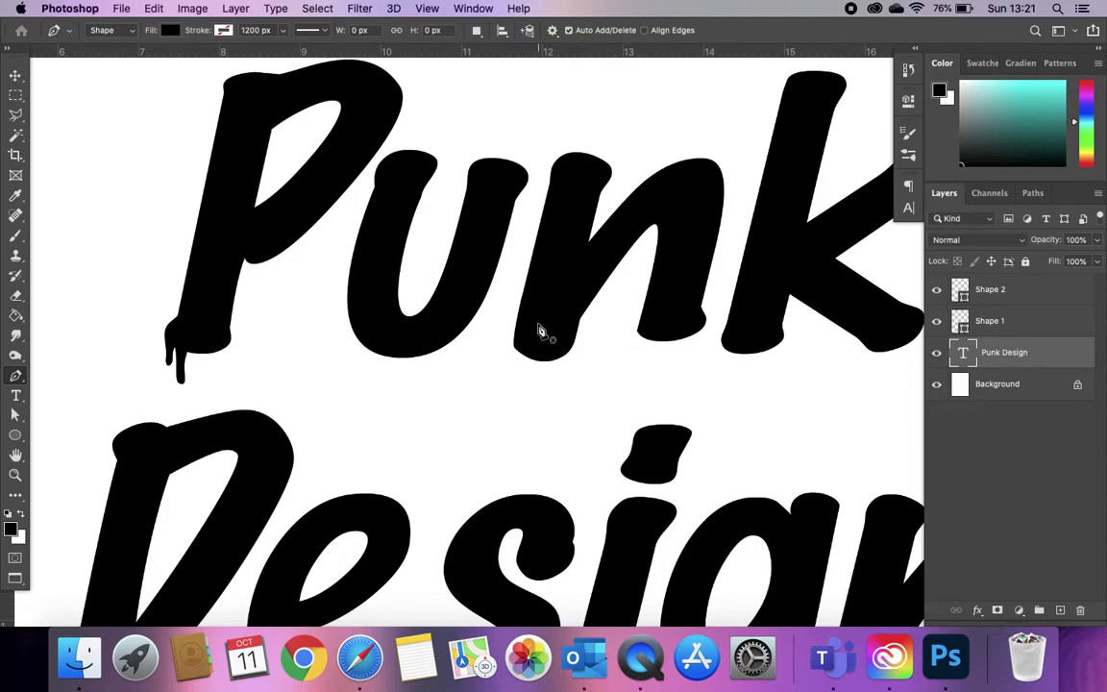
pyautogui.hscroll(3, 434, 373)
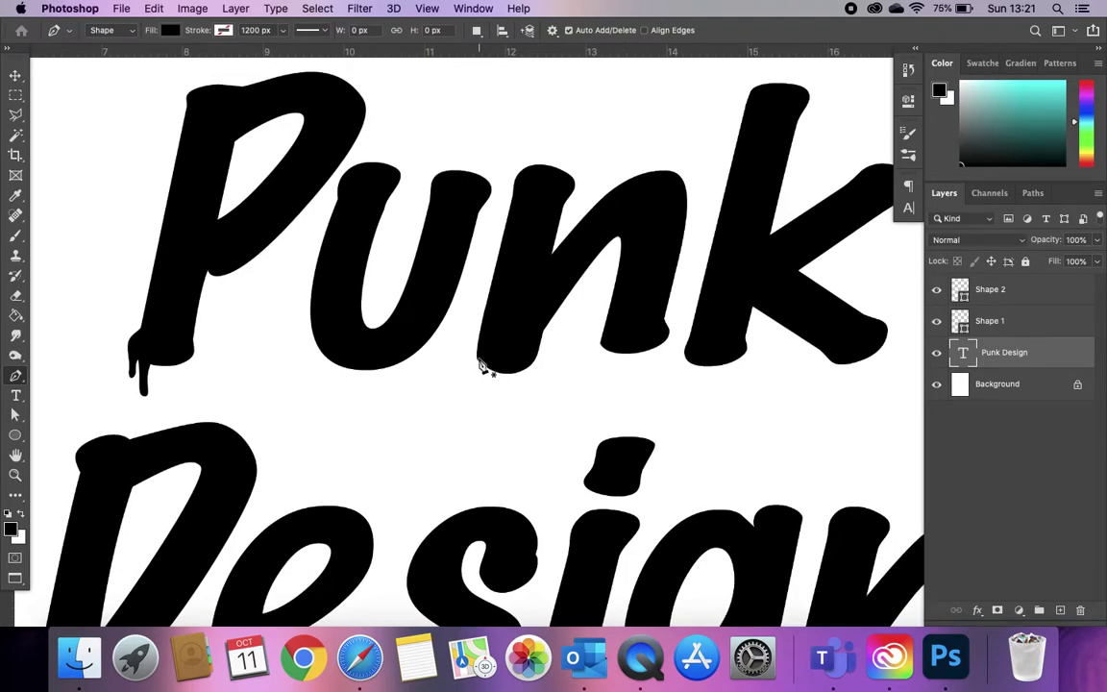
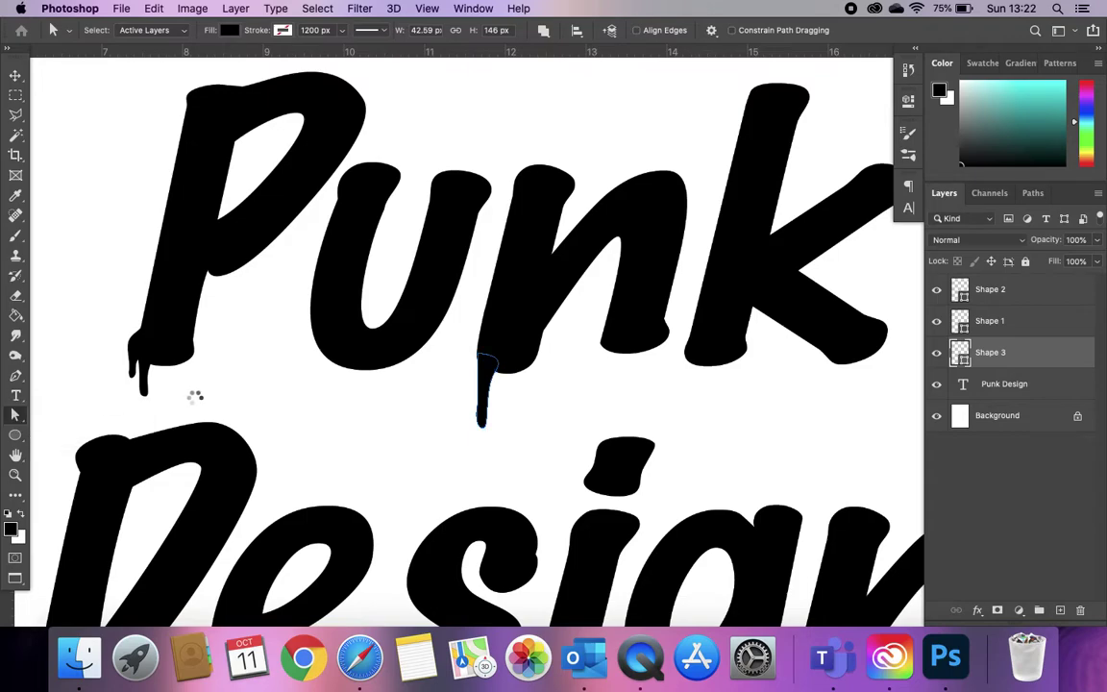
pyautogui.click(498, 378)
pyautogui.moveTo(496, 374)
pyautogui.mouseDown()
pyautogui.moveTo(512, 359)
pyautogui.moveTo(516, 371)
pyautogui.mouseUp()
pyautogui.moveTo(486, 428); pyautogui.dragTo(496, 431)
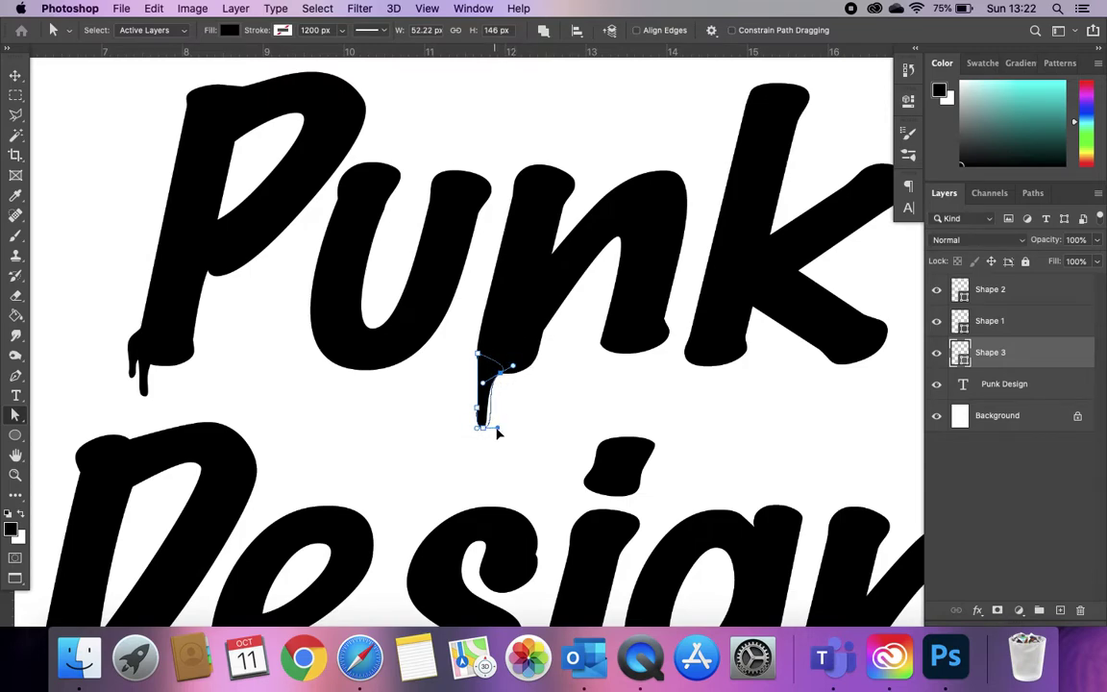
pyautogui.click(517, 408)
# Step: Move the n's drip slightly down and left to line up with the letter's edge, and deselect it
pyautogui.scroll(-1, 492, 365)
pyautogui.click(490, 347)
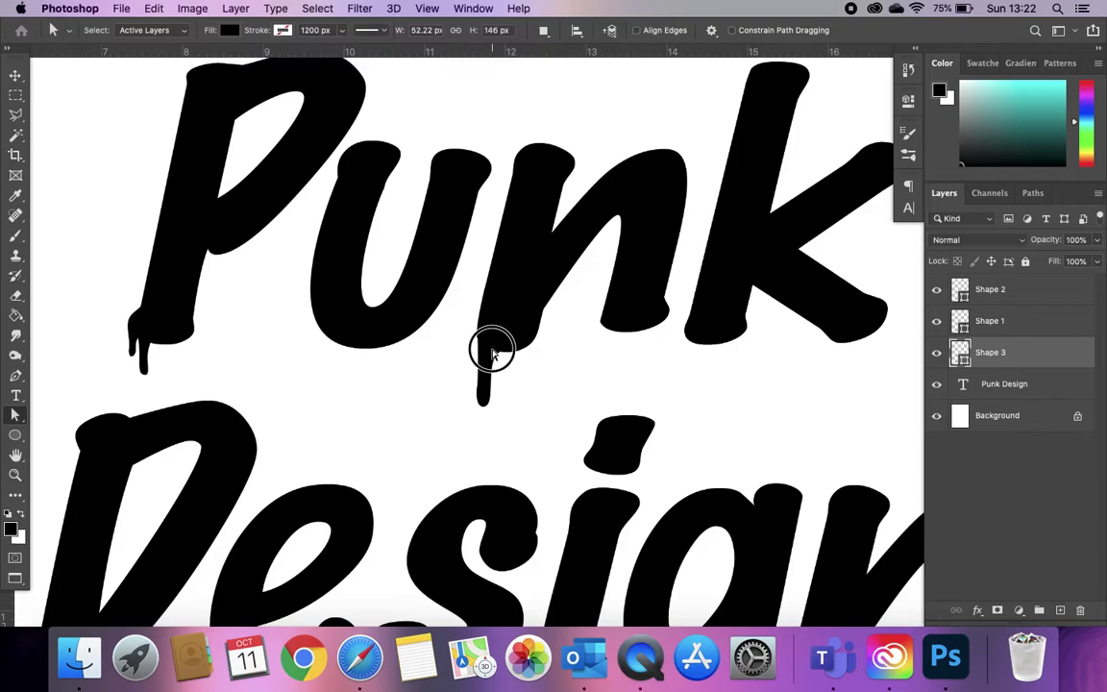
pyautogui.press('v')
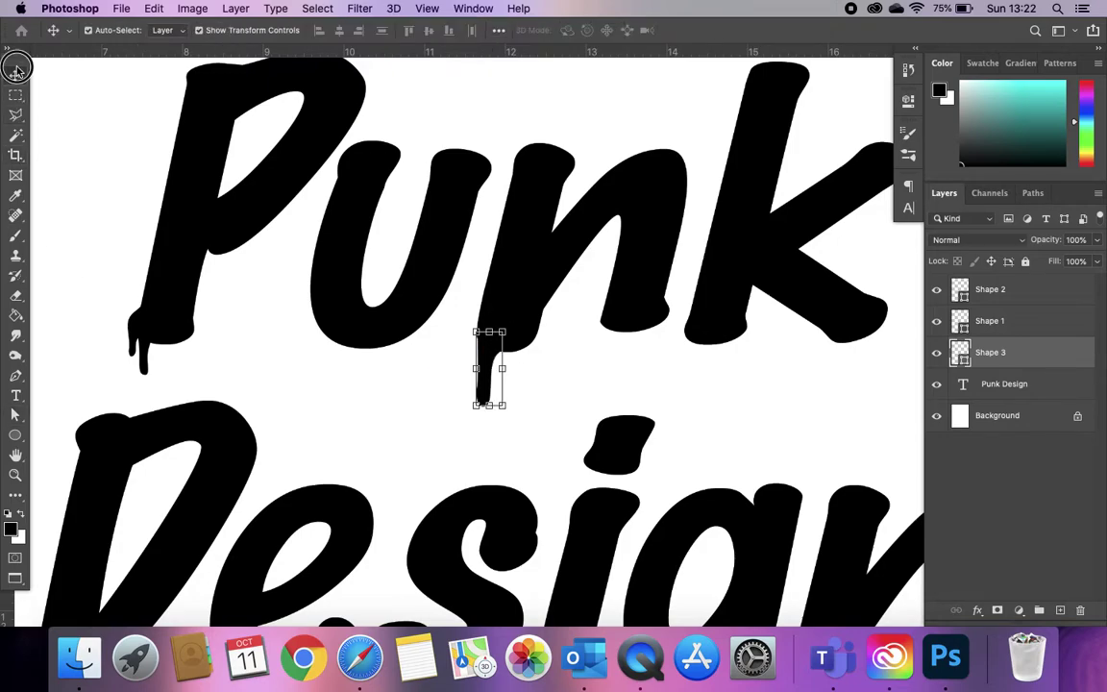
pyautogui.moveTo(488, 365); pyautogui.dragTo(484, 364)
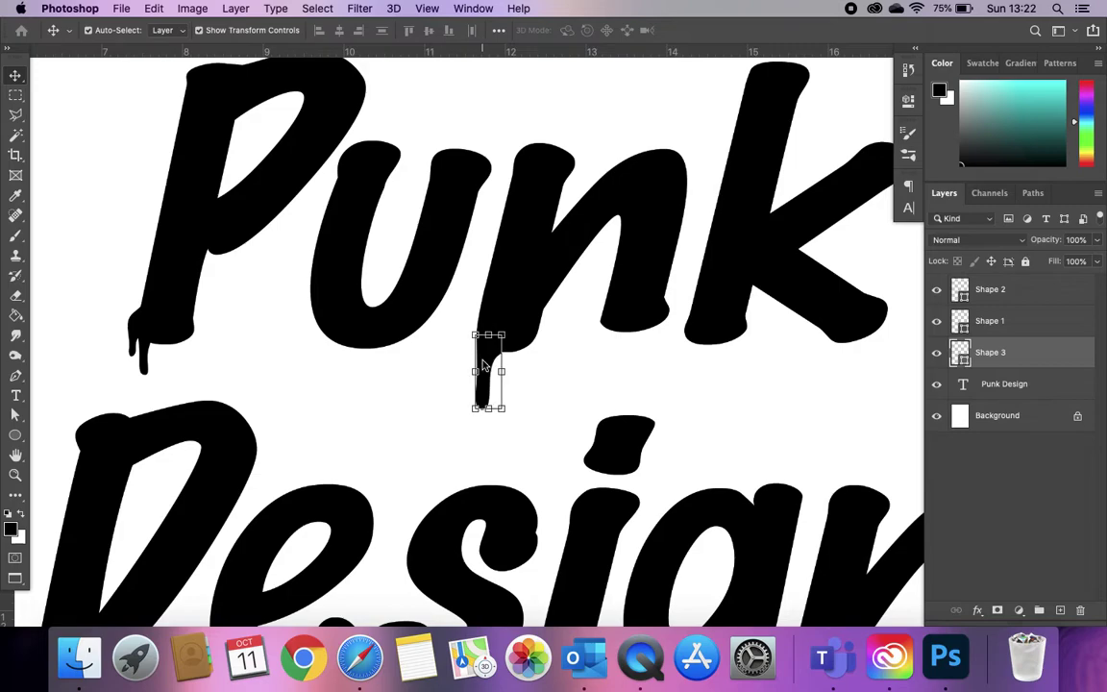
pyautogui.click(422, 427)
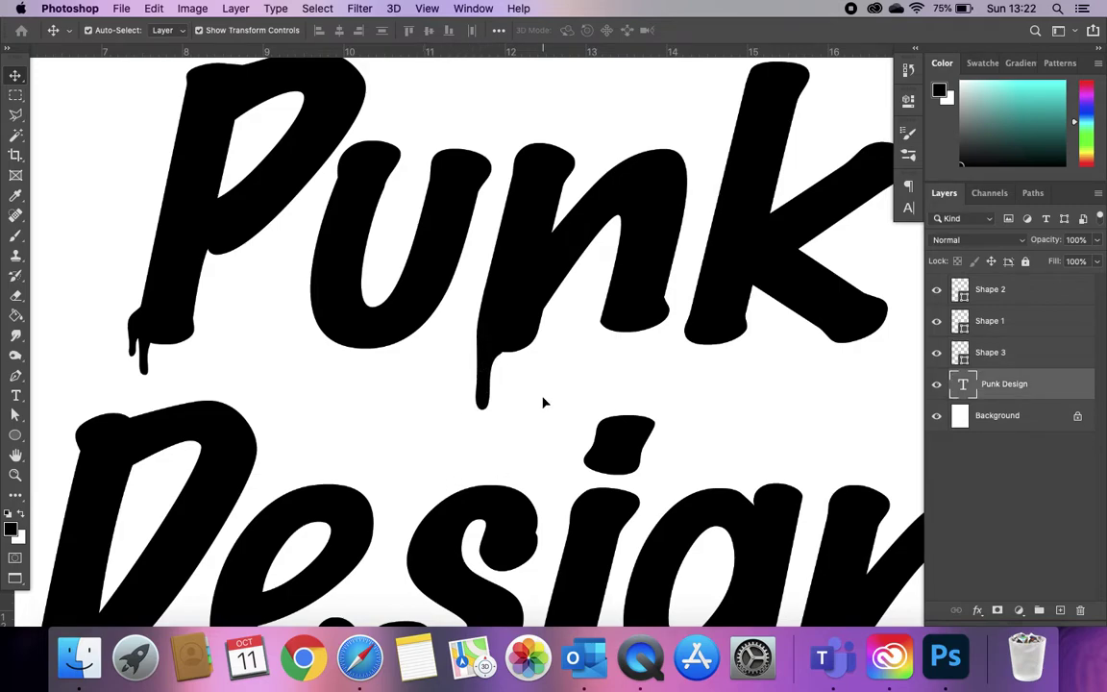
# Step: Draw a closed drip shape about 62 by 105 px below the k's lower-right leg with the Pen tool
pyautogui.hscroll(3, 543, 408)
pyautogui.scroll(5, 543, 402)
pyautogui.scroll(-3, 452, 465)
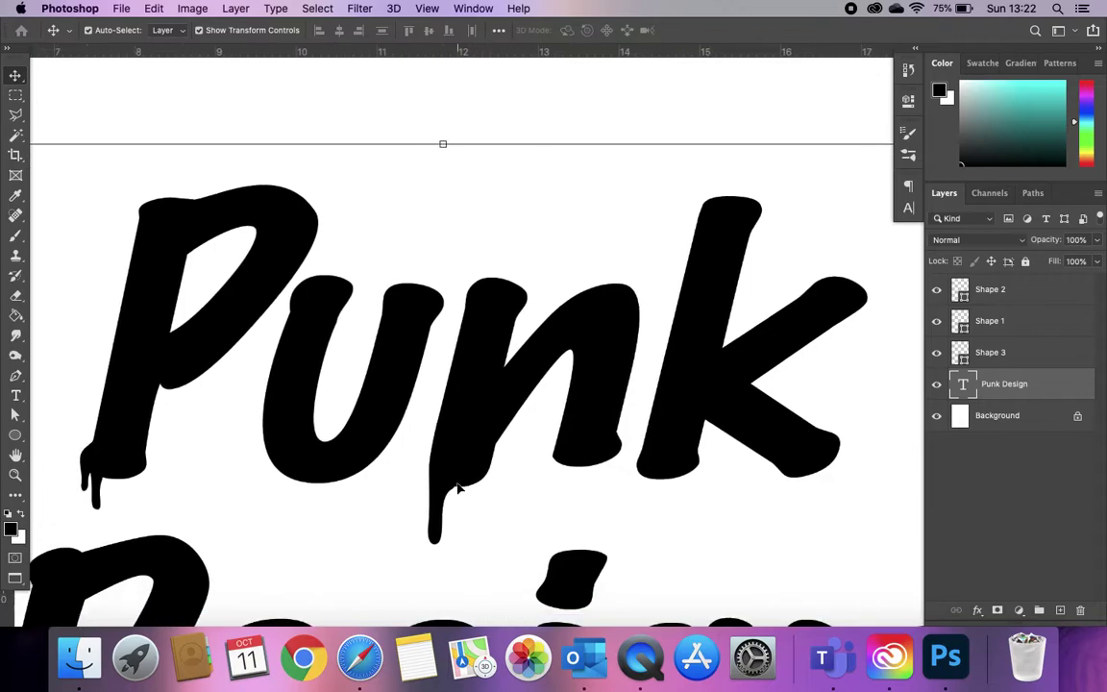
pyautogui.click(15, 355)
pyautogui.click(15, 375)
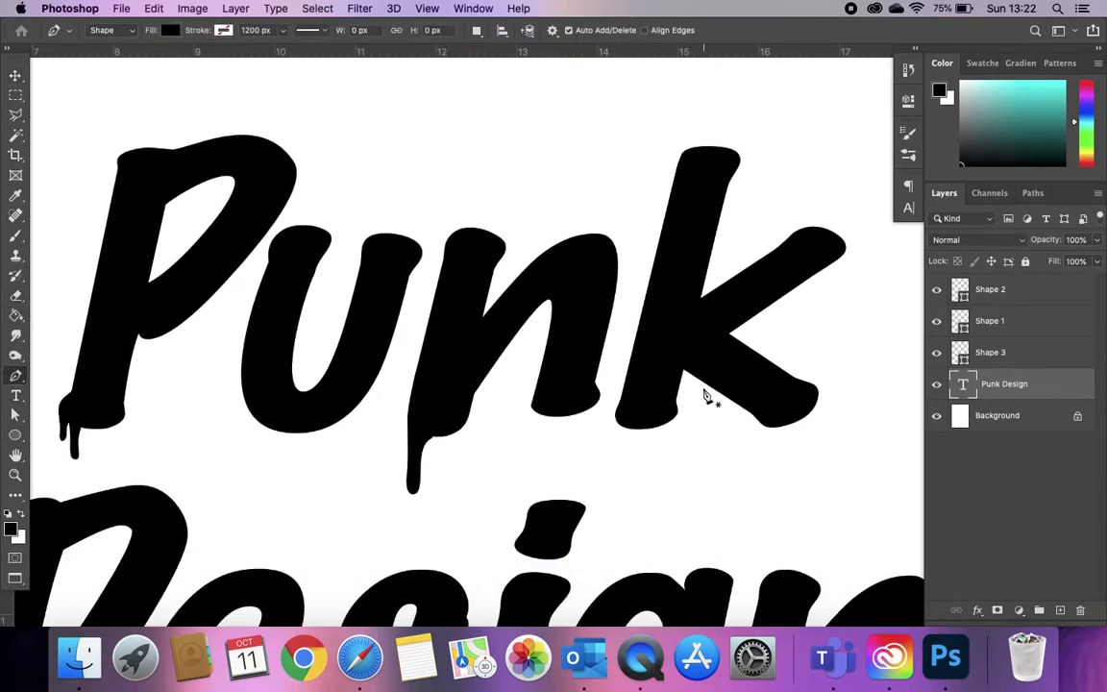
pyautogui.click(757, 421)
pyautogui.moveTo(759, 447)
pyautogui.mouseDown()
pyautogui.moveTo(771, 467)
pyautogui.moveTo(776, 450)
pyautogui.mouseUp()
pyautogui.click(776, 420)
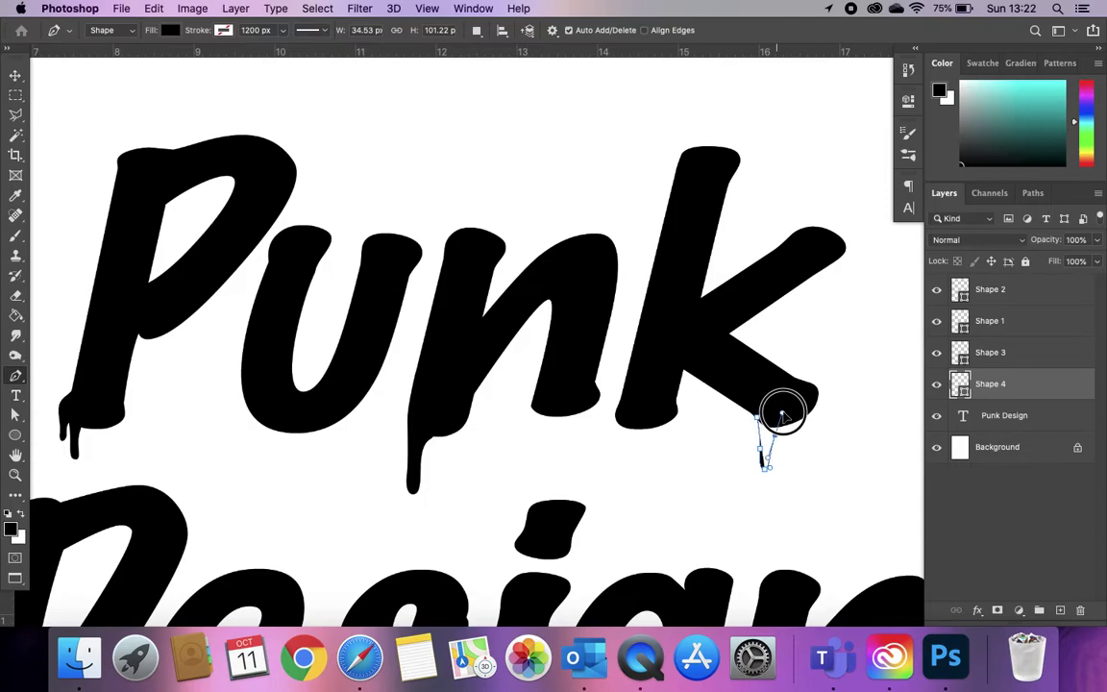
pyautogui.moveTo(779, 414)
pyautogui.mouseDown()
pyautogui.moveTo(772, 398)
pyautogui.moveTo(787, 420)
pyautogui.moveTo(798, 410)
pyautogui.moveTo(805, 420)
pyautogui.moveTo(789, 418)
pyautogui.mouseUp()
pyautogui.click(759, 422)
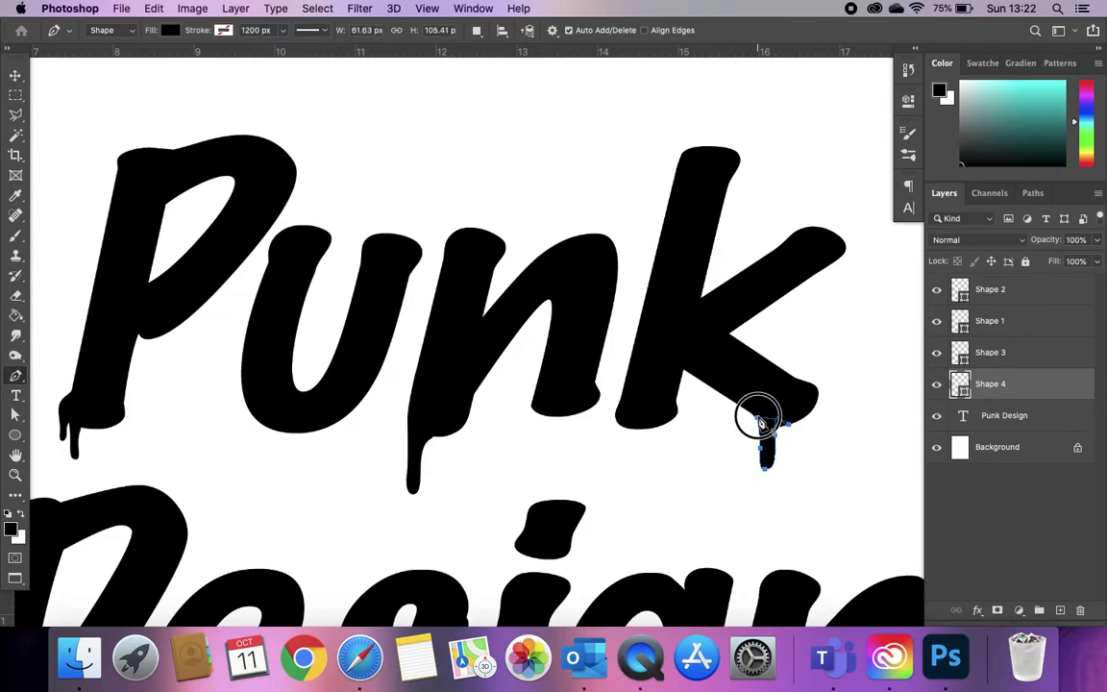
# Step: Reshape the k's drip by adjusting its anchor points and handles, smoothing its right side and lengthening it to about 112 px
pyautogui.click(16, 414)
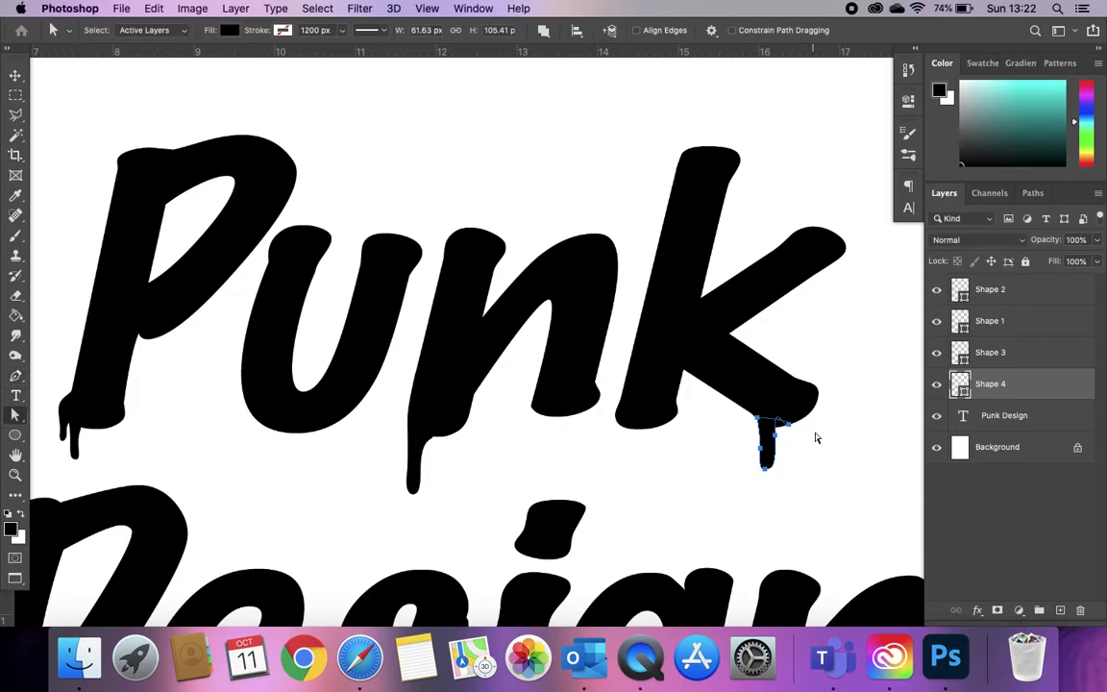
pyautogui.click(779, 438)
pyautogui.moveTo(777, 405); pyautogui.dragTo(778, 467)
pyautogui.click(779, 437)
pyautogui.click(765, 476)
pyautogui.click(776, 488)
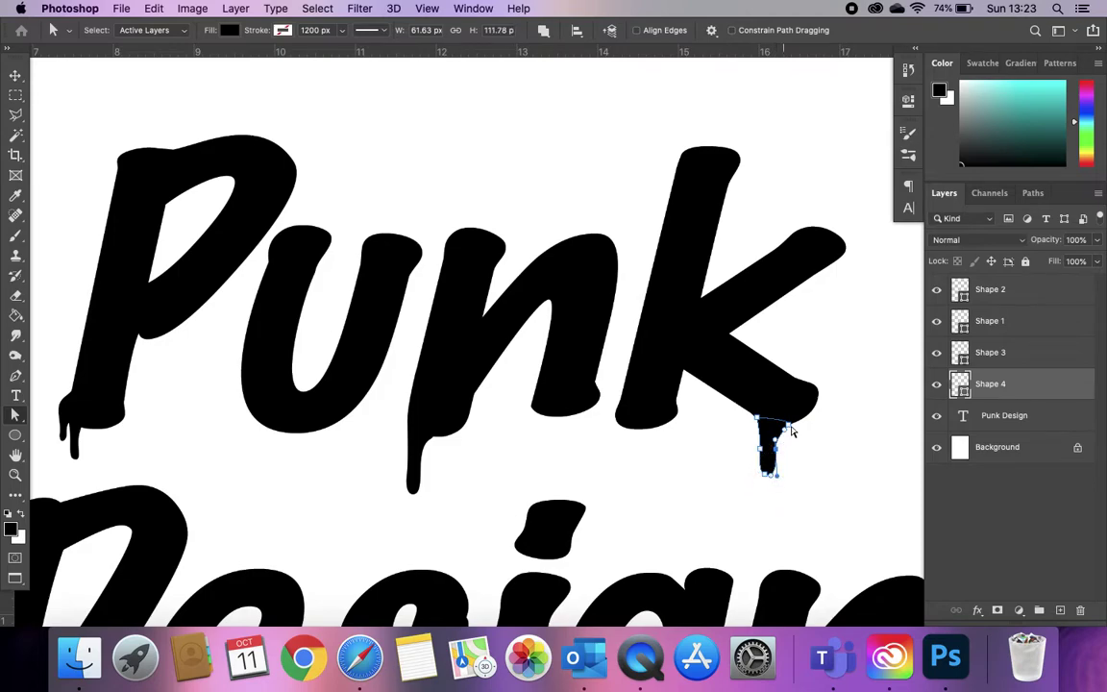
pyautogui.click(819, 454)
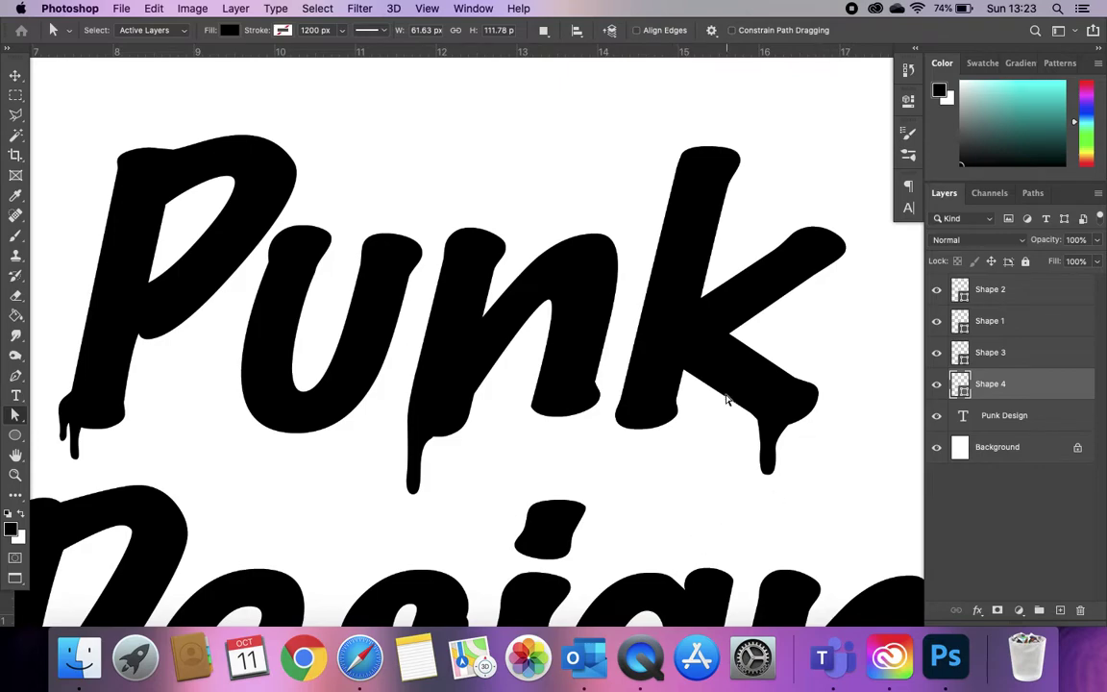
pyautogui.scroll(-2, 728, 399)
pyautogui.hscroll(2, 728, 400)
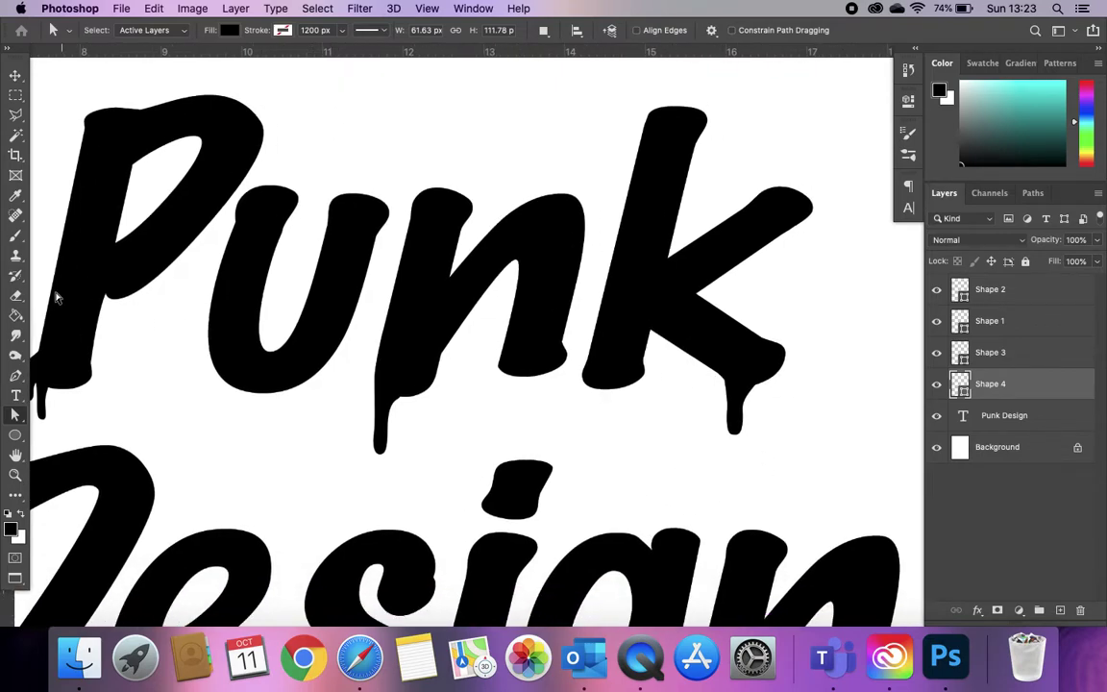
# Step: Draw a small closed droplet about 30 by 32 px beside the n's drip in "Punk" with the Pen tool
pyautogui.click(15, 374)
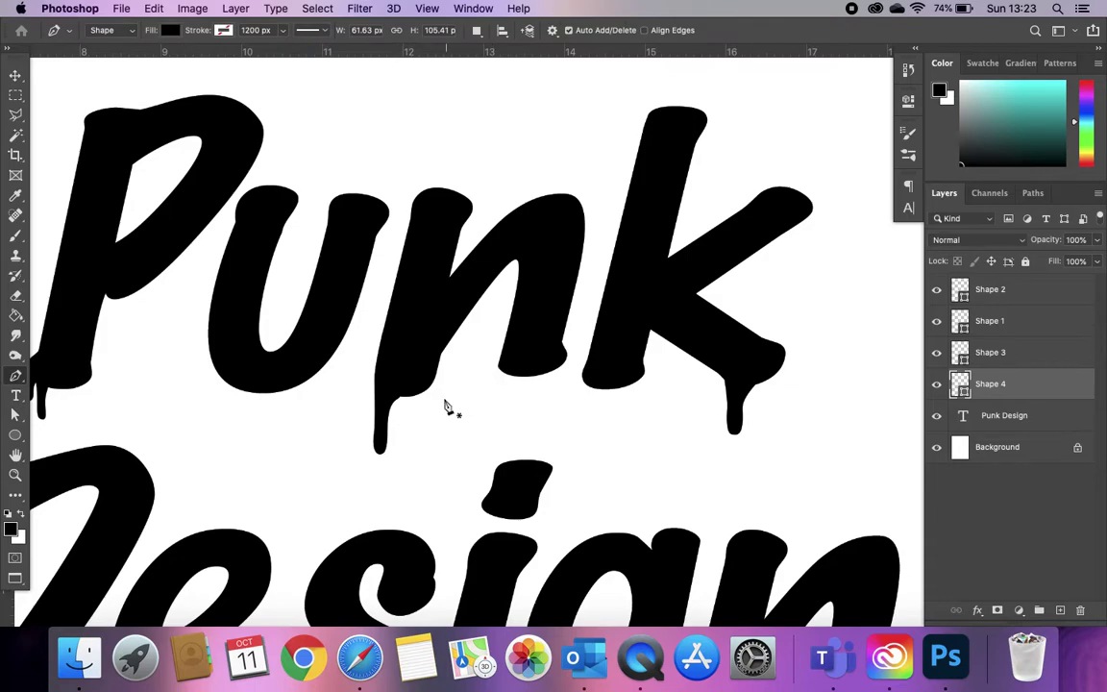
pyautogui.click(410, 408)
pyautogui.click(420, 425)
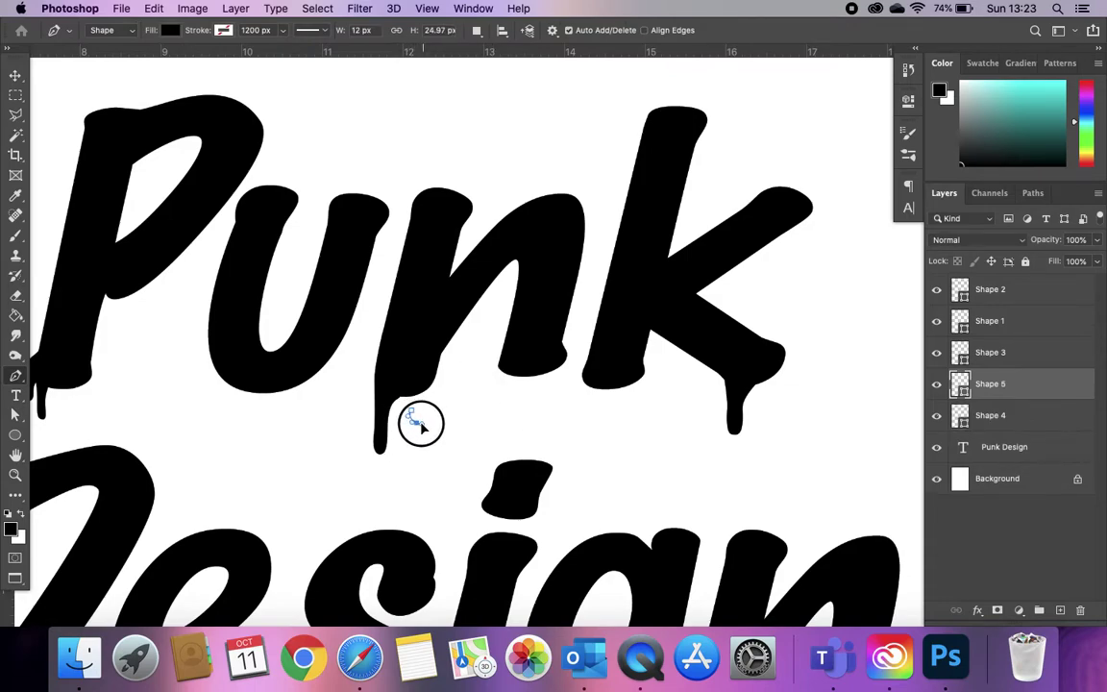
pyautogui.click(418, 411)
pyautogui.click(417, 413)
pyautogui.click(416, 414)
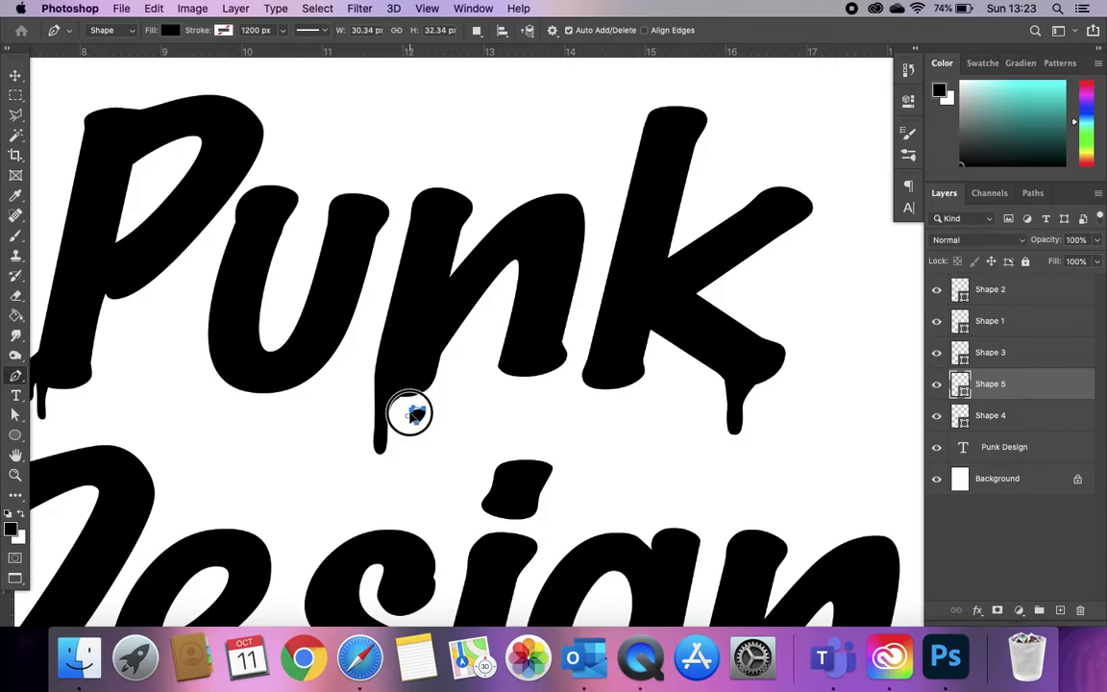
# Step: Draw a second closed droplet about 26 by 24 px just left of the k's drip
pyautogui.click(709, 380)
pyautogui.click(710, 390)
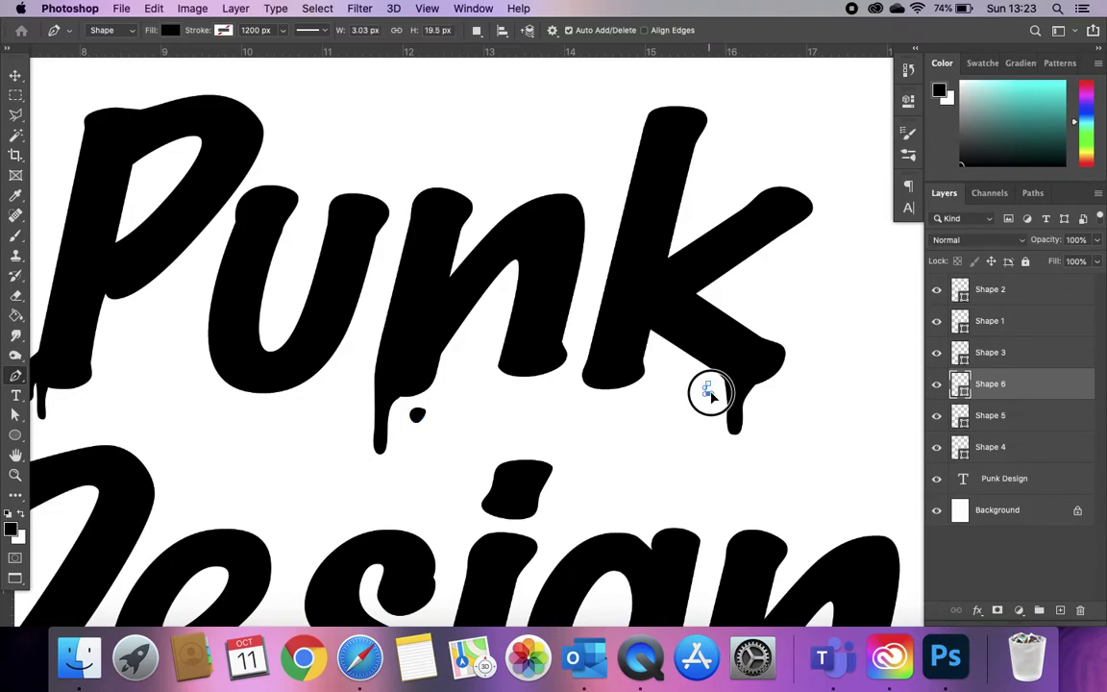
pyautogui.click(711, 386)
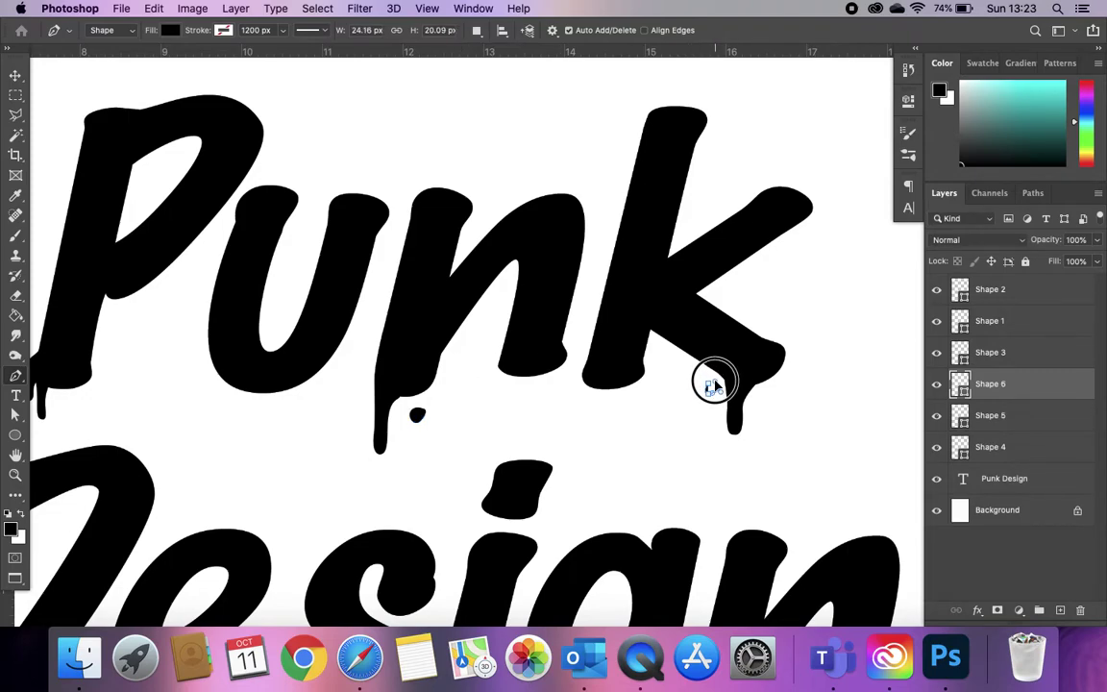
pyautogui.click(712, 386)
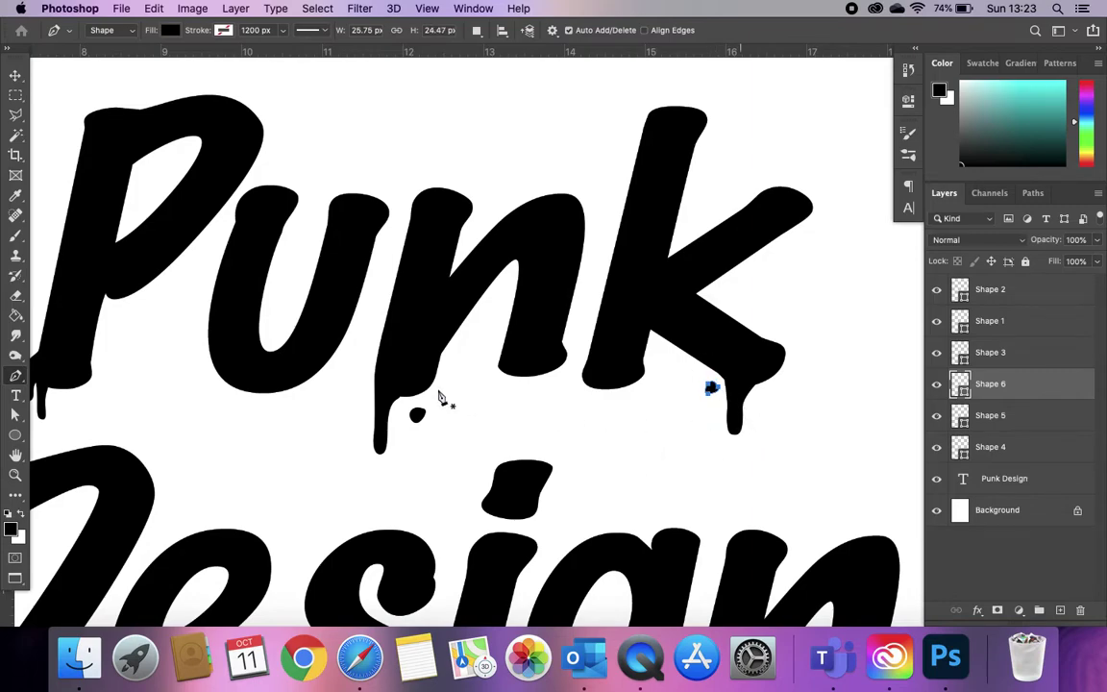
# Step: Draw a tiny closed droplet about 15 by 21 px just left of the P's top corner, undoing one misplaced point
pyautogui.hscroll(-3, 114, 348)
pyautogui.scroll(1, 114, 347)
pyautogui.click(118, 145)
pyautogui.click(123, 144)
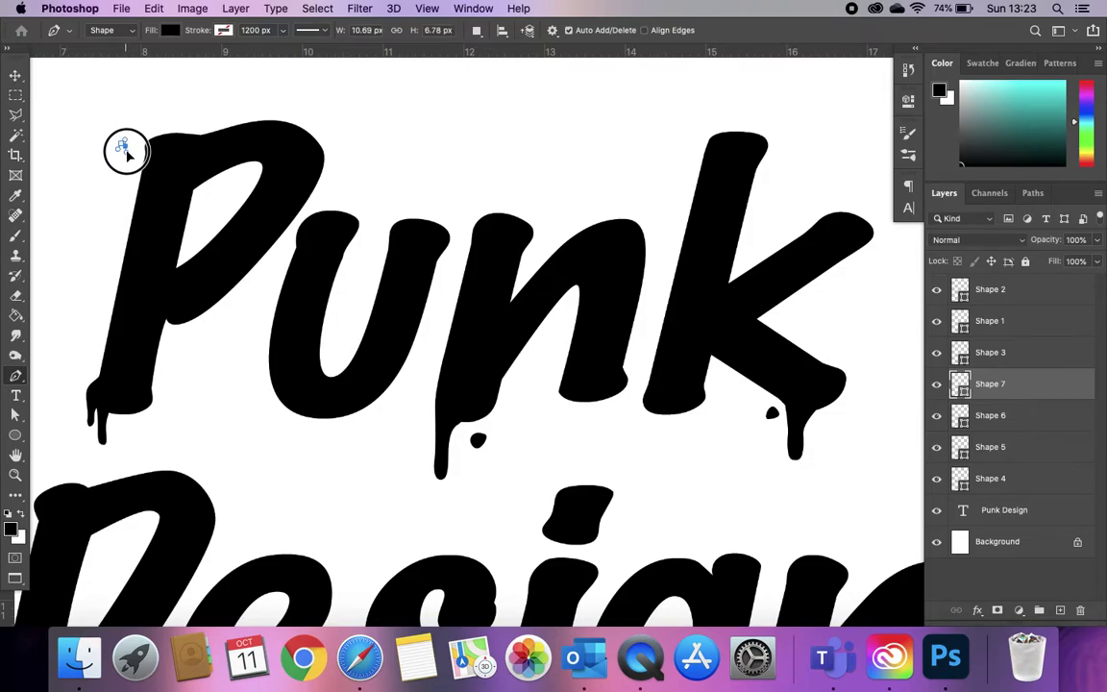
pyautogui.press('super+z')
pyautogui.click(119, 151)
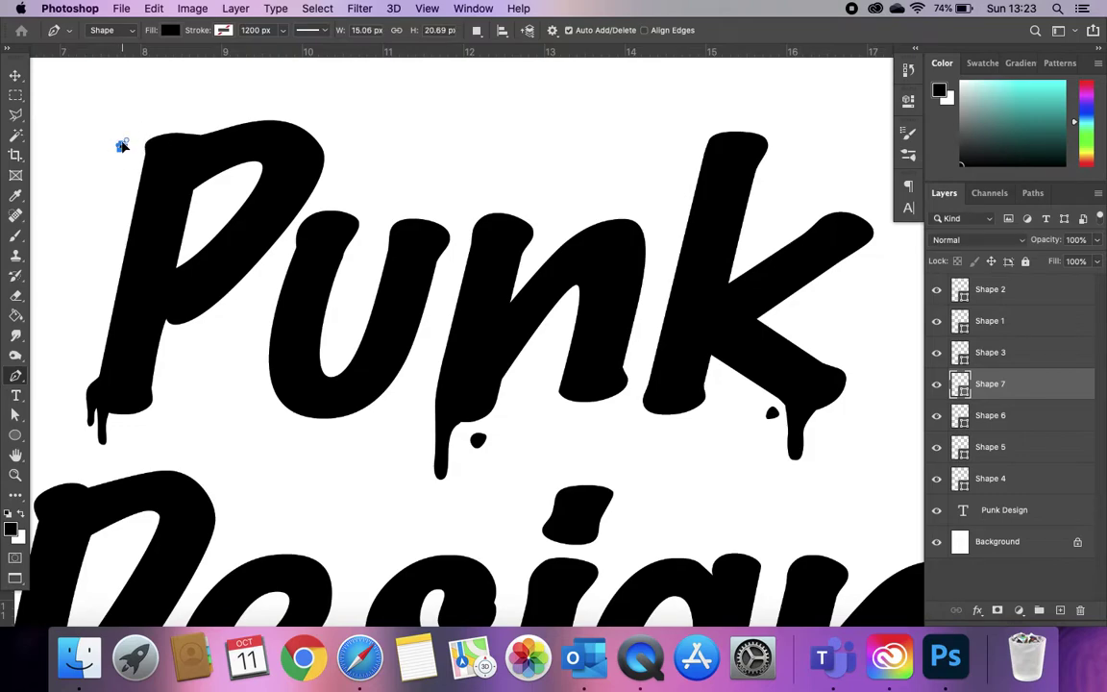
# Step: Scale down the droplet beside the n's drip and commit the transformation
pyautogui.click(14, 81)
pyautogui.click(116, 246)
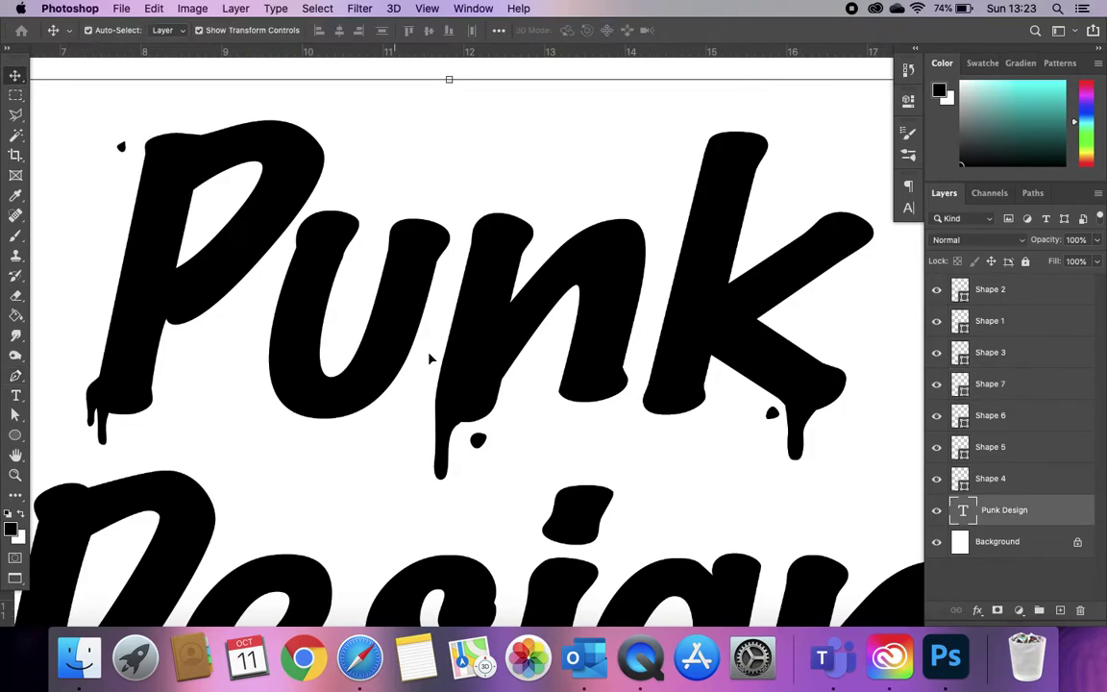
pyautogui.click(477, 442)
pyautogui.moveTo(489, 453); pyautogui.dragTo(469, 435)
pyautogui.press('Return')
# Step: Scale down the droplet beside the k's drip, commit the transformation and deselect it
pyautogui.click(772, 414)
pyautogui.click(772, 414)
pyautogui.moveTo(772, 413); pyautogui.dragTo(762, 464)
pyautogui.click(777, 30)
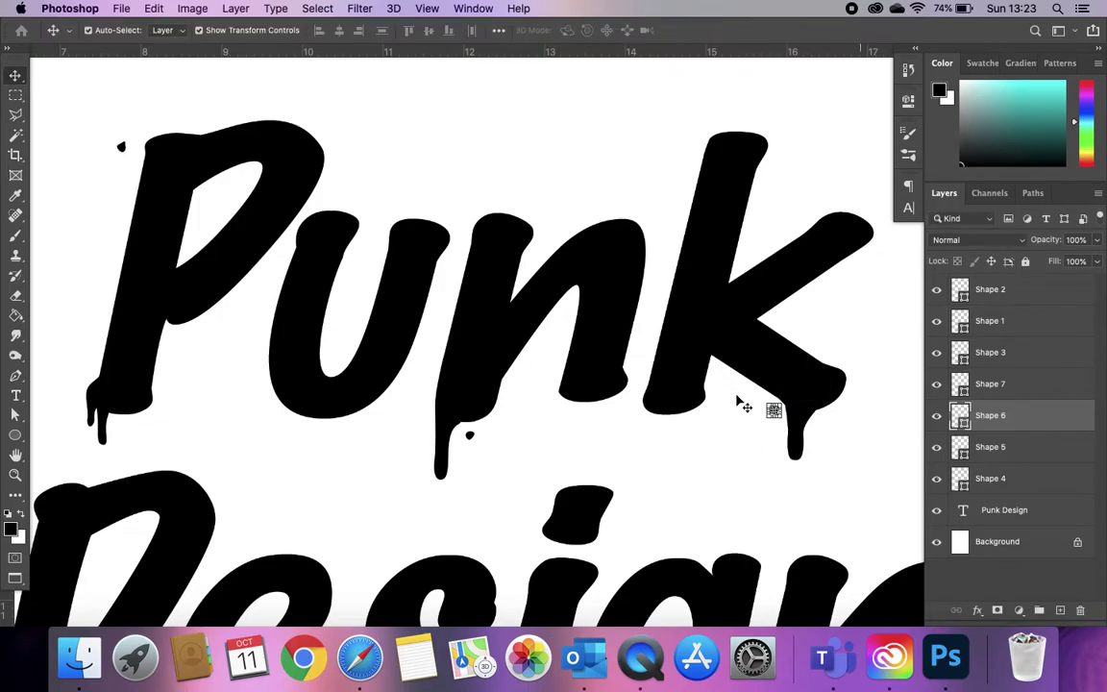
pyautogui.click(907, 404)
# Step: Rasterize the "Punk Design" text layer
pyautogui.click(1003, 292)
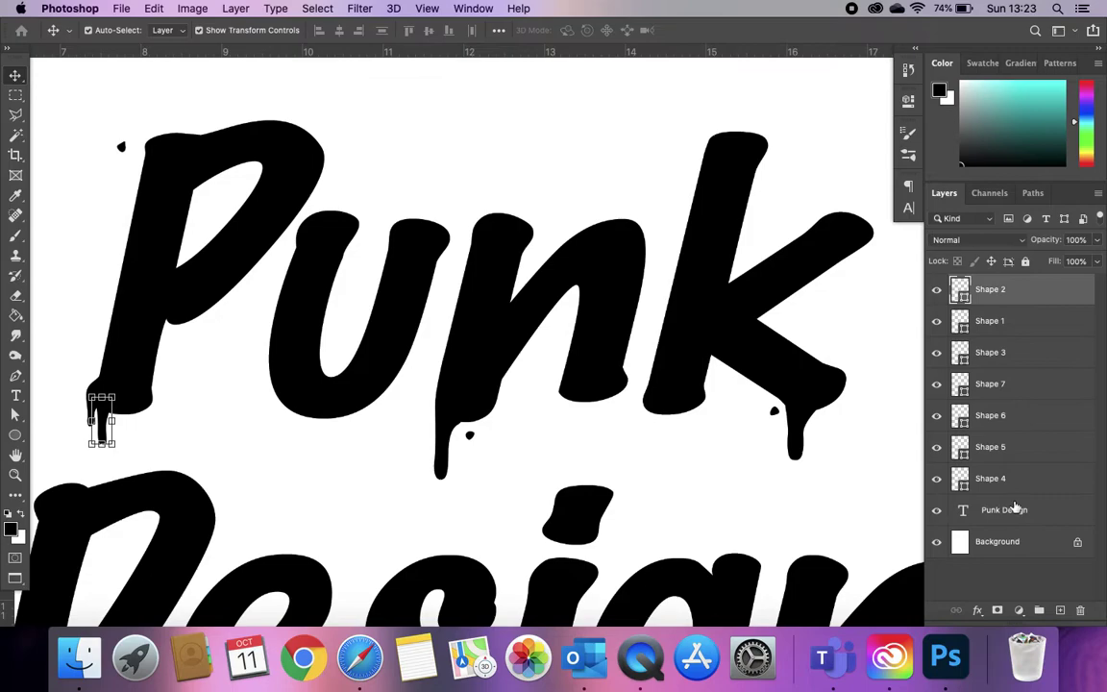
pyautogui.click(1035, 510)
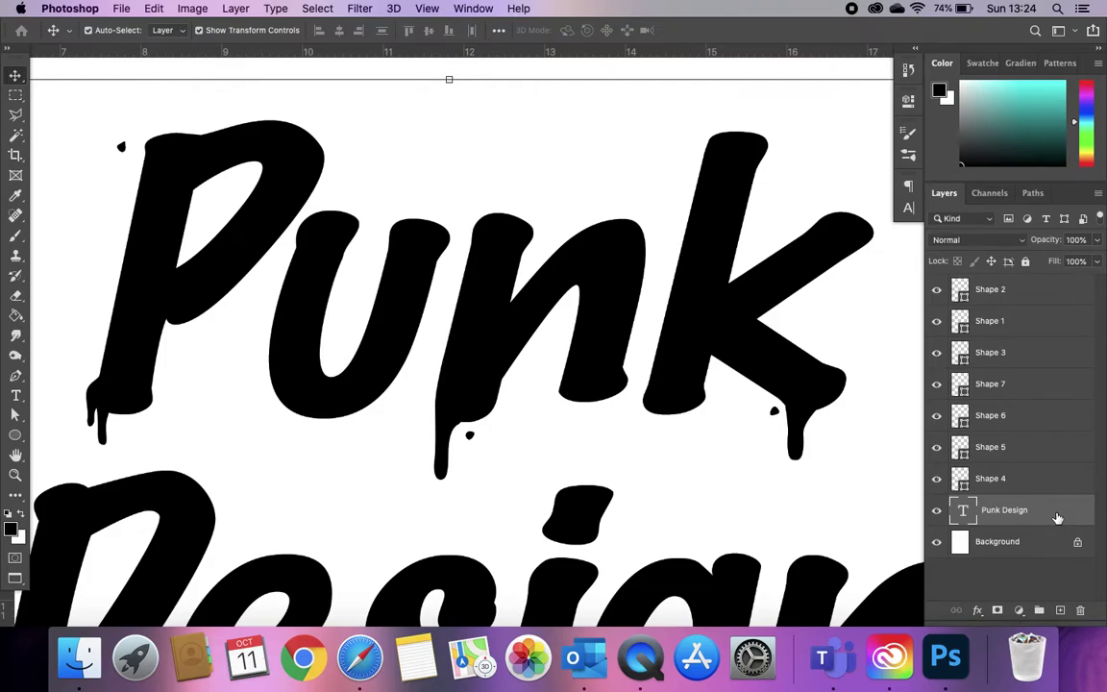
pyautogui.rightClick(1058, 519)
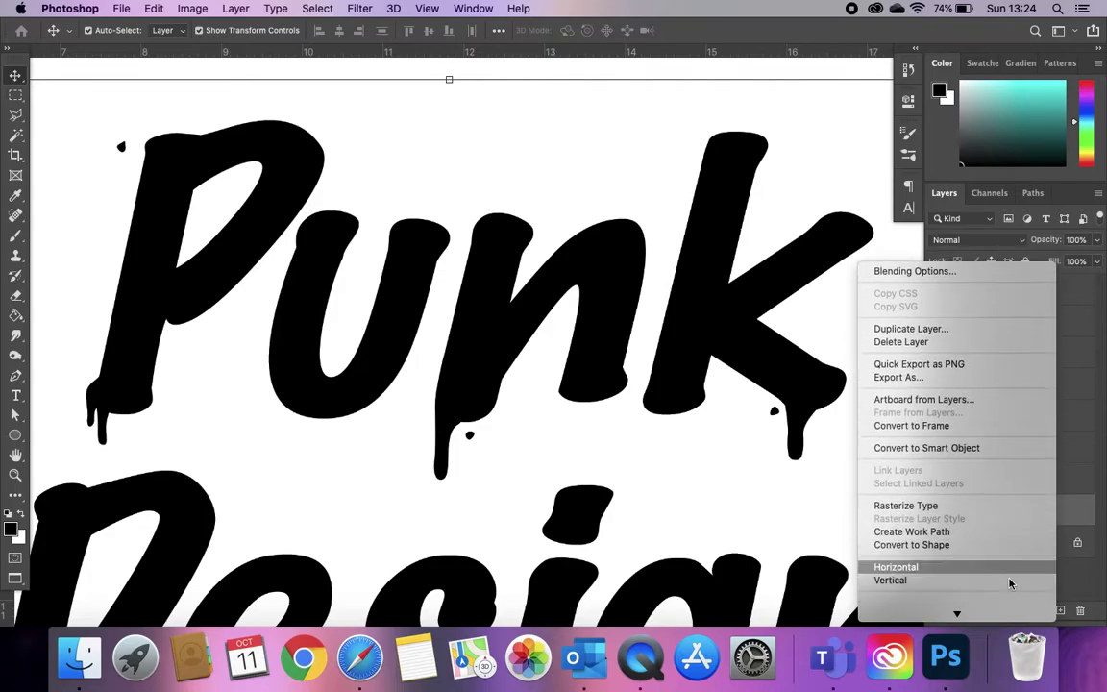
pyautogui.click(918, 453)
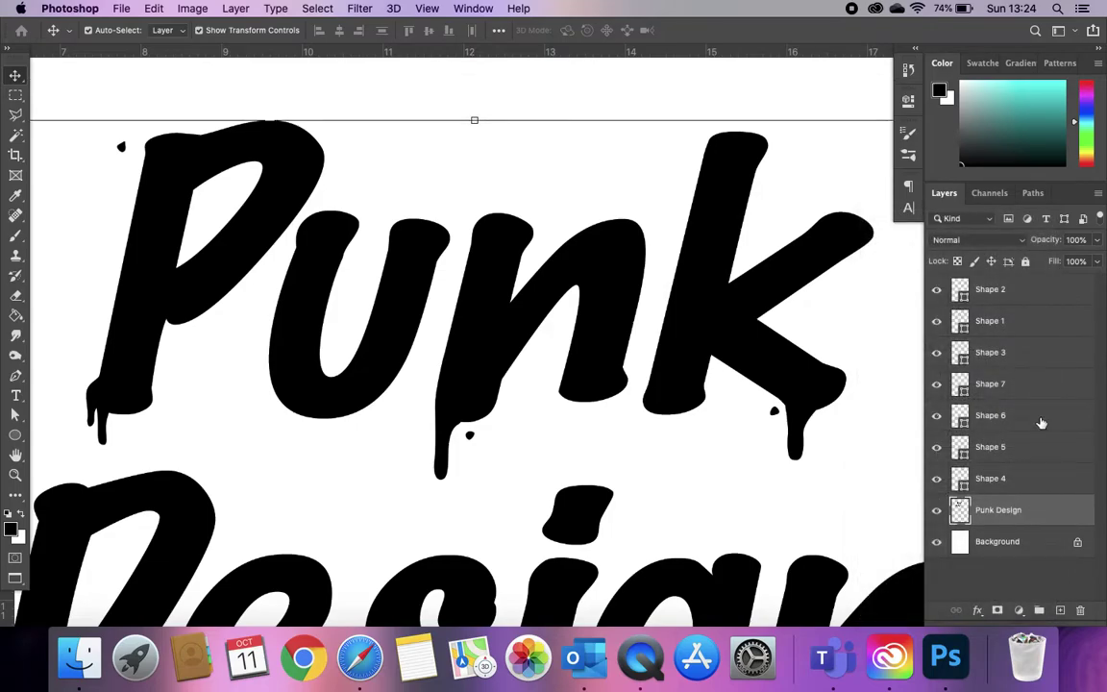
# Step: Merge all the drip and droplet shape layers with the rasterized "Punk Design" layer into one layer
pyautogui.keyDown('shift'); pyautogui.click(1043, 286); pyautogui.keyUp('shift')
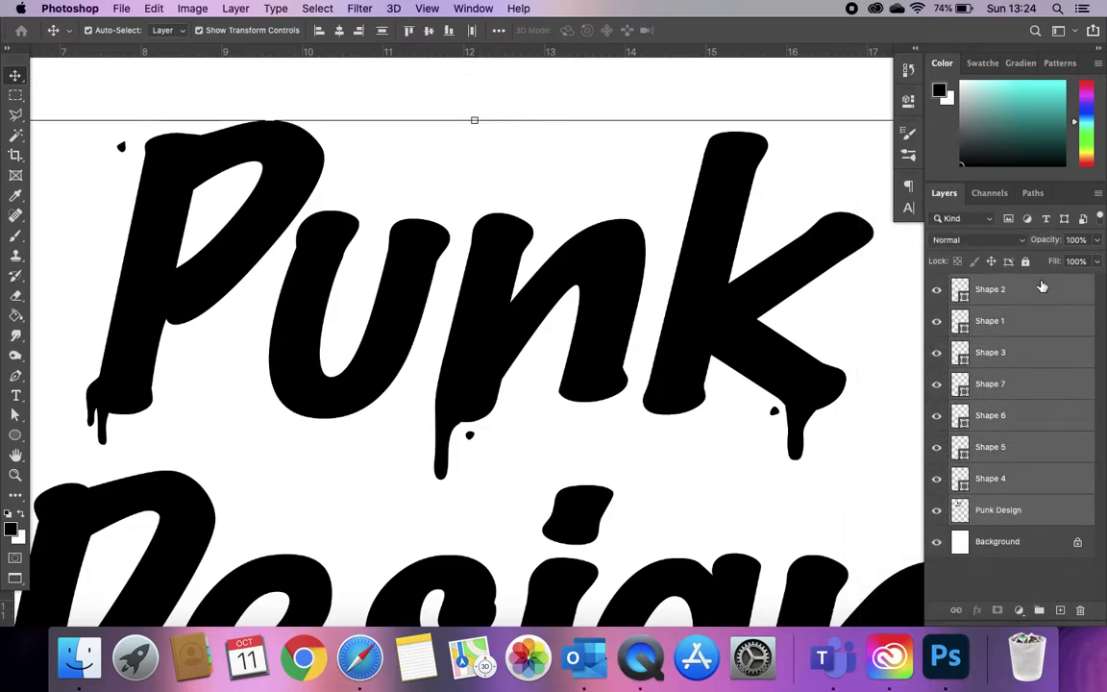
pyautogui.rightClick(1024, 393)
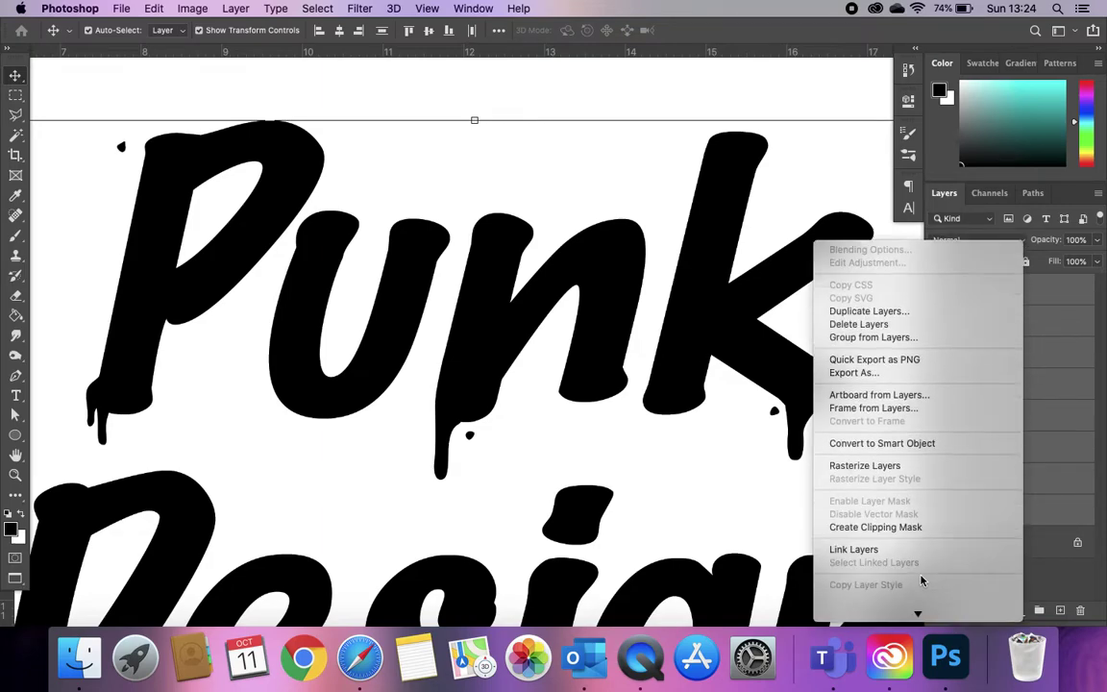
pyautogui.scroll(-5, 920, 485)
pyautogui.click(862, 410)
pyautogui.moveTo(802, 266); pyautogui.dragTo(761, 307)
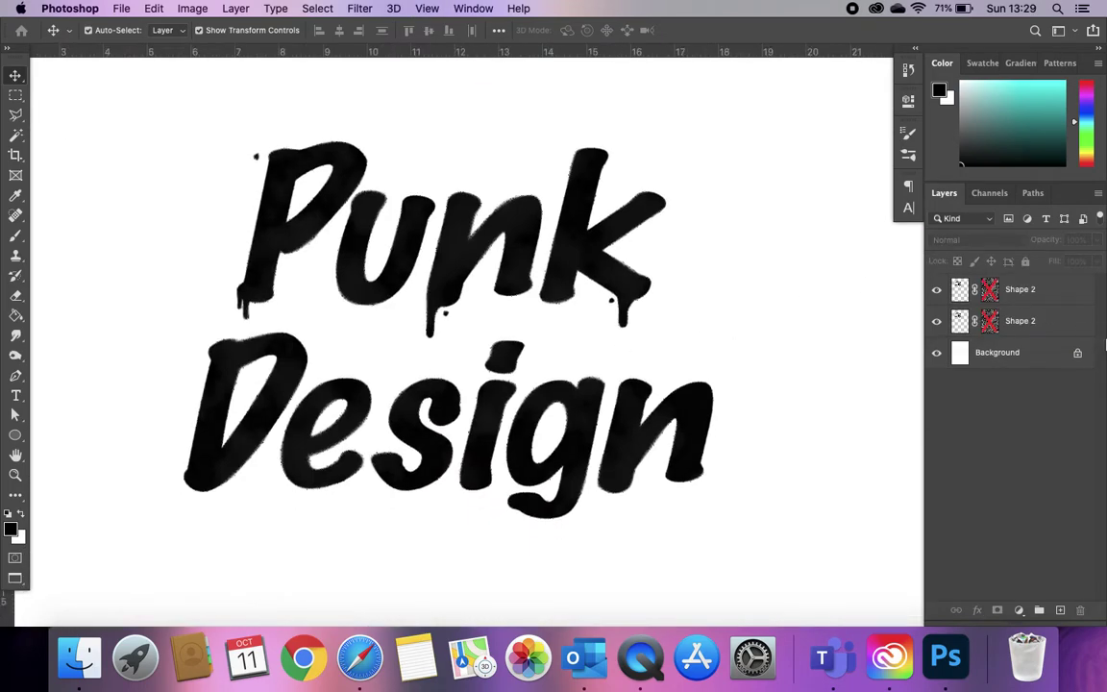
# Step: Add a new layer above the lettering and choose the first Kyle's Spatter brush among the Special Effects Brushes for the Brush tool
pyautogui.click(1061, 611)
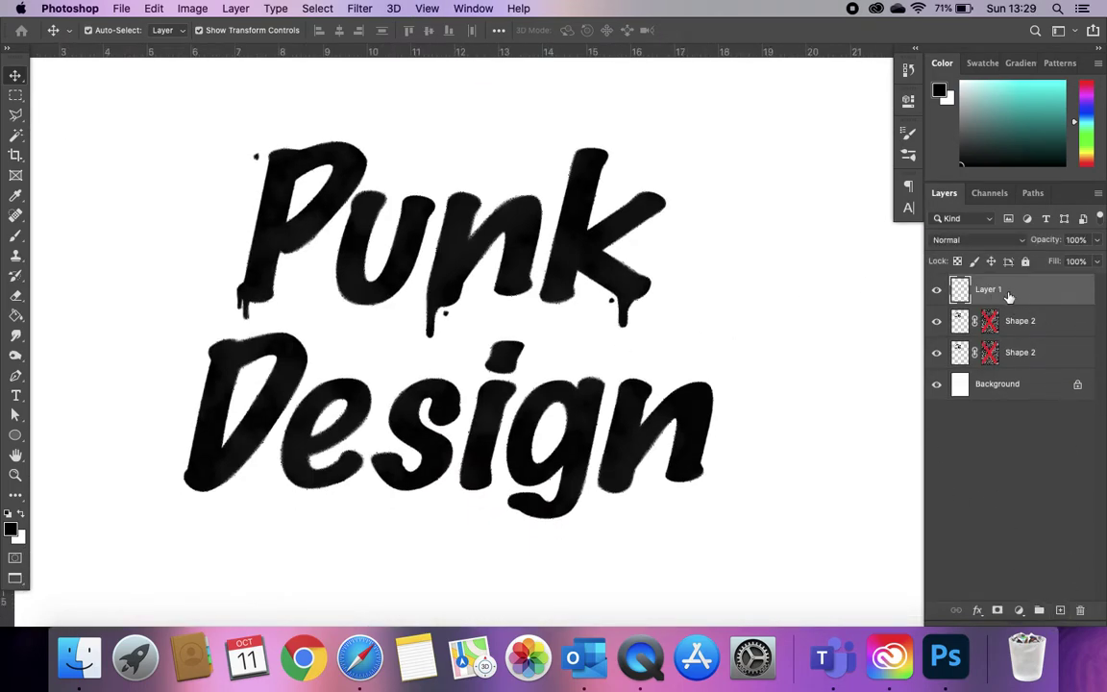
pyautogui.click(15, 235)
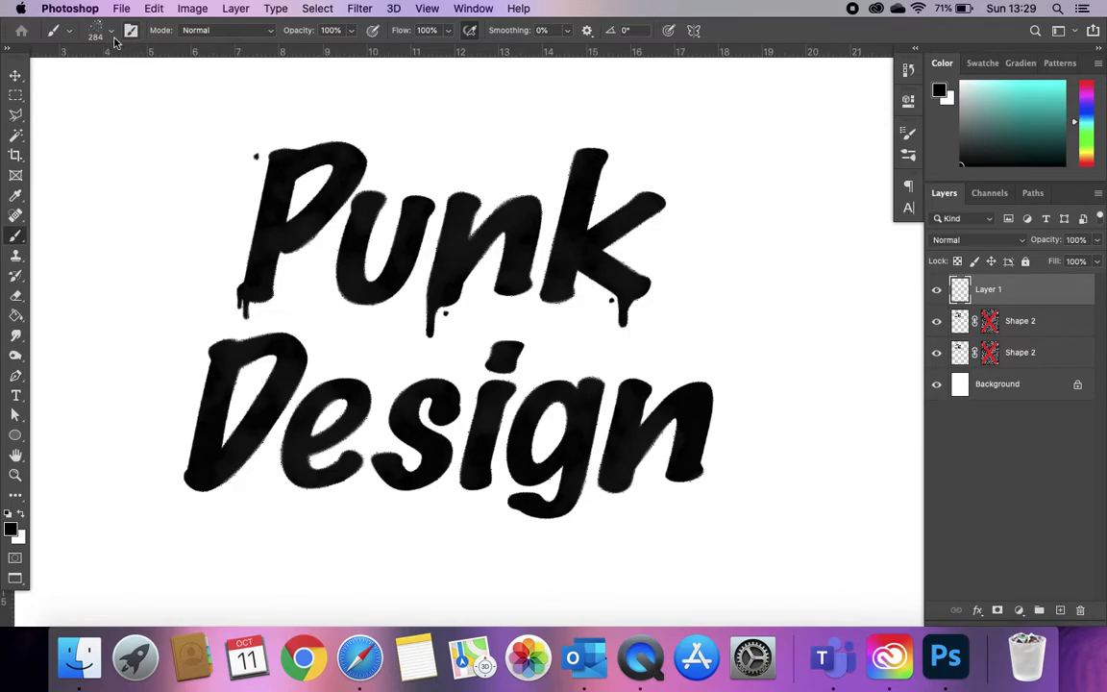
pyautogui.click(131, 30)
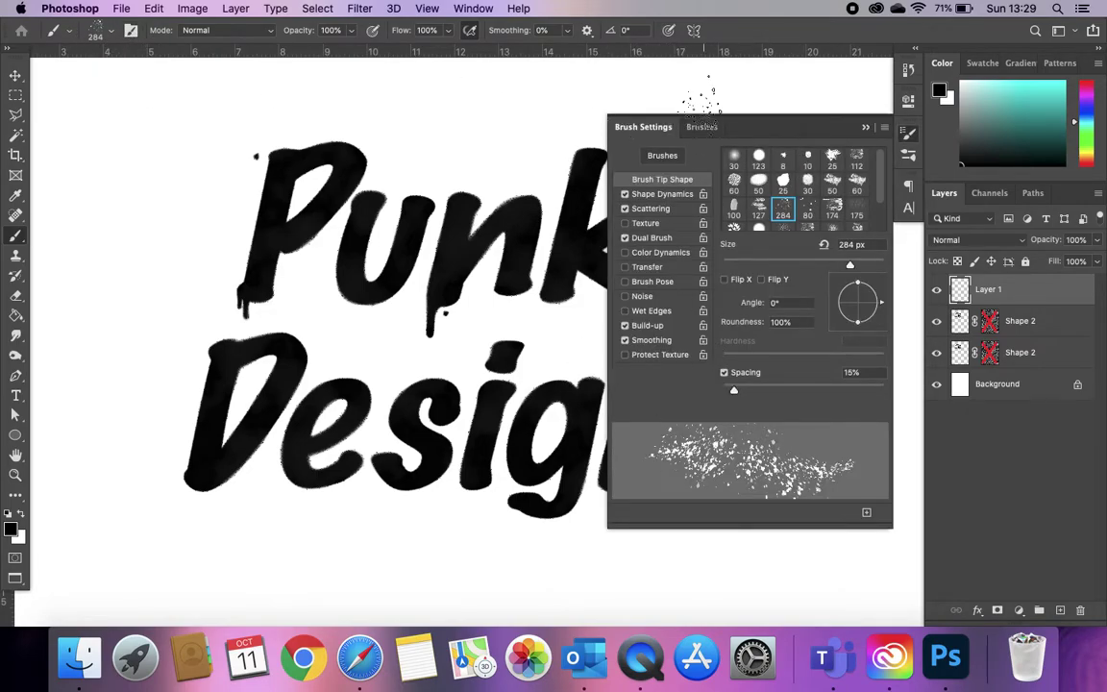
pyautogui.click(703, 127)
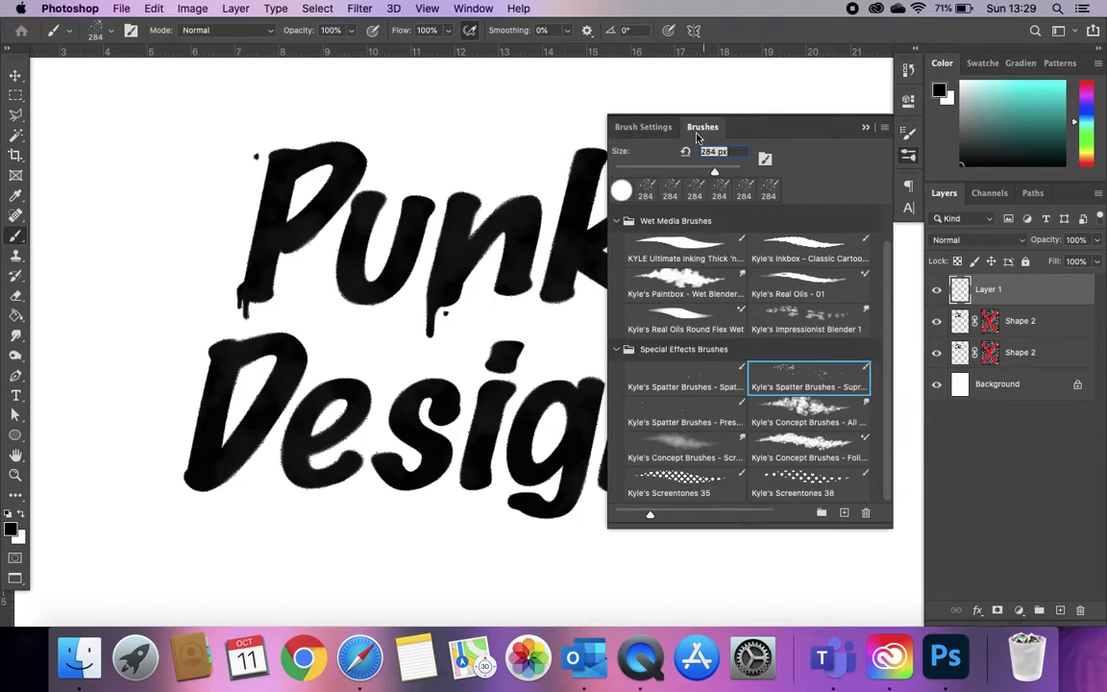
pyautogui.click(617, 221)
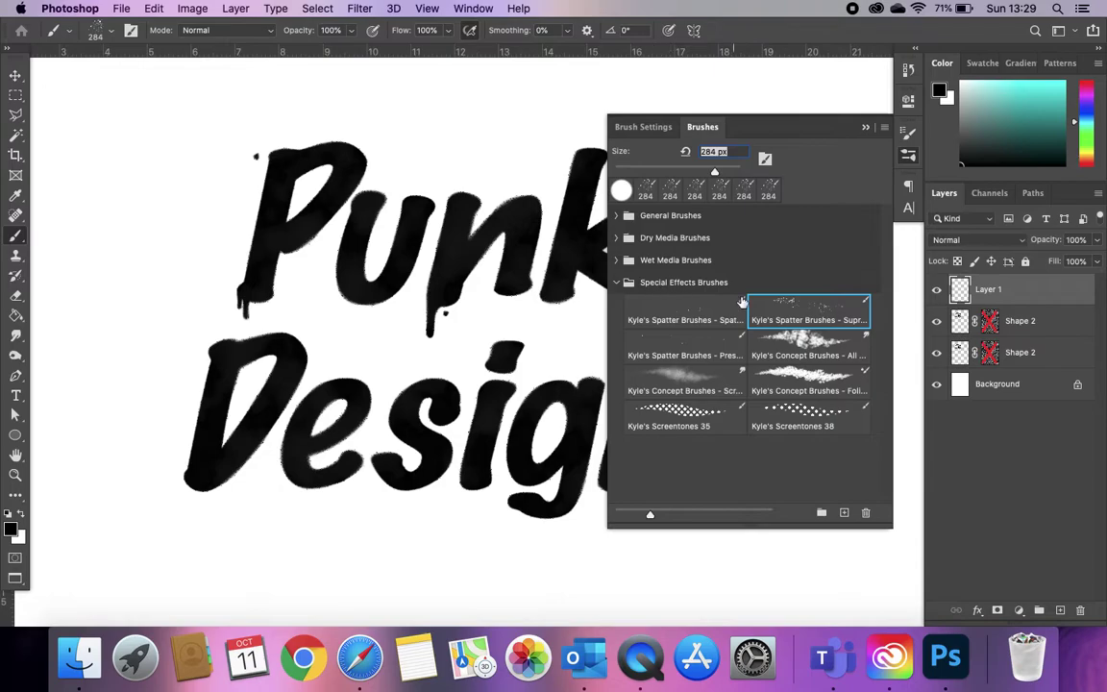
pyautogui.click(666, 313)
pyautogui.click(781, 317)
pyautogui.click(711, 352)
pyautogui.click(692, 312)
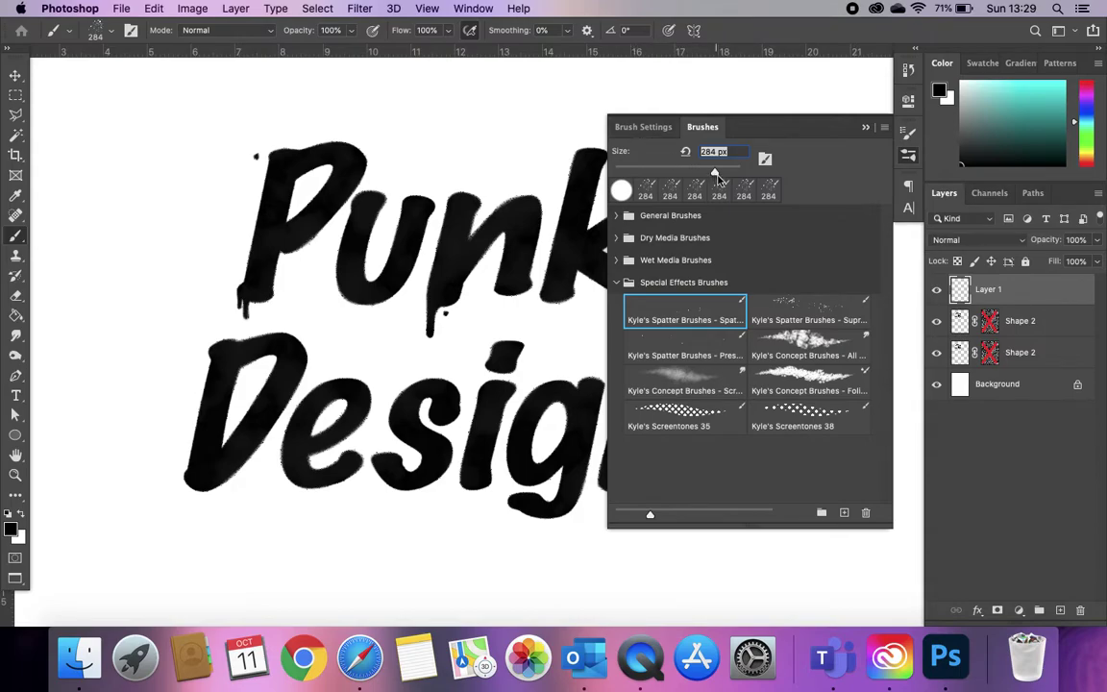
# Step: Try spatter brush sizes of 5000, 52, 70 and 99 px, dabbing light spatter above the u in "Punk"
pyautogui.moveTo(715, 173); pyautogui.dragTo(744, 179)
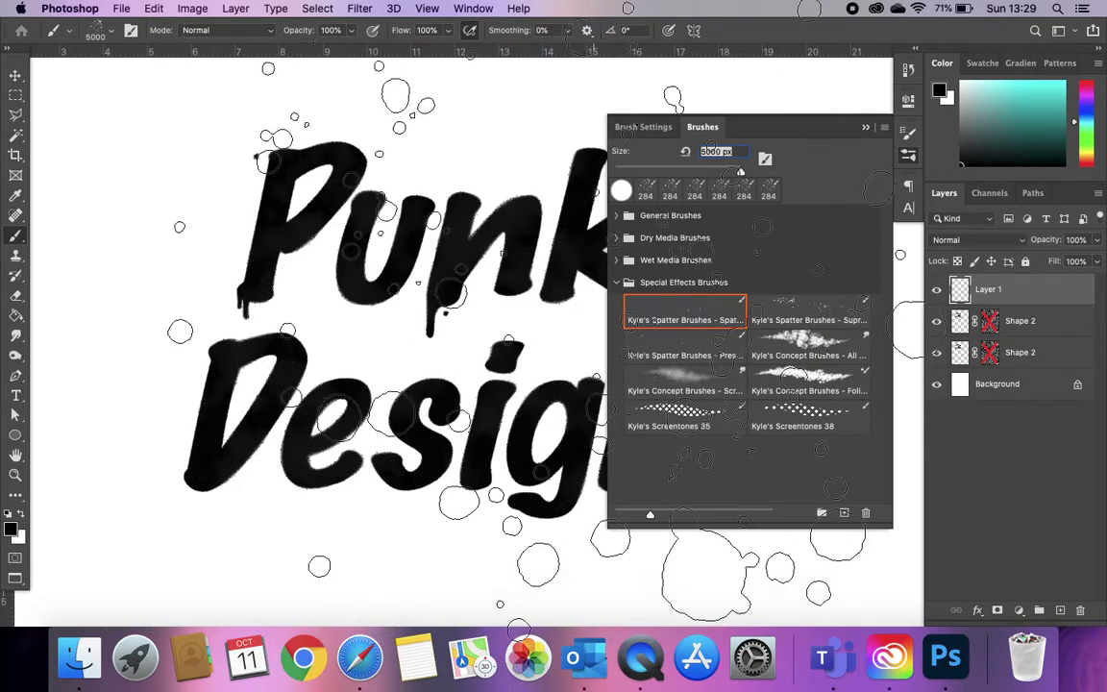
pyautogui.moveTo(740, 171); pyautogui.dragTo(647, 176)
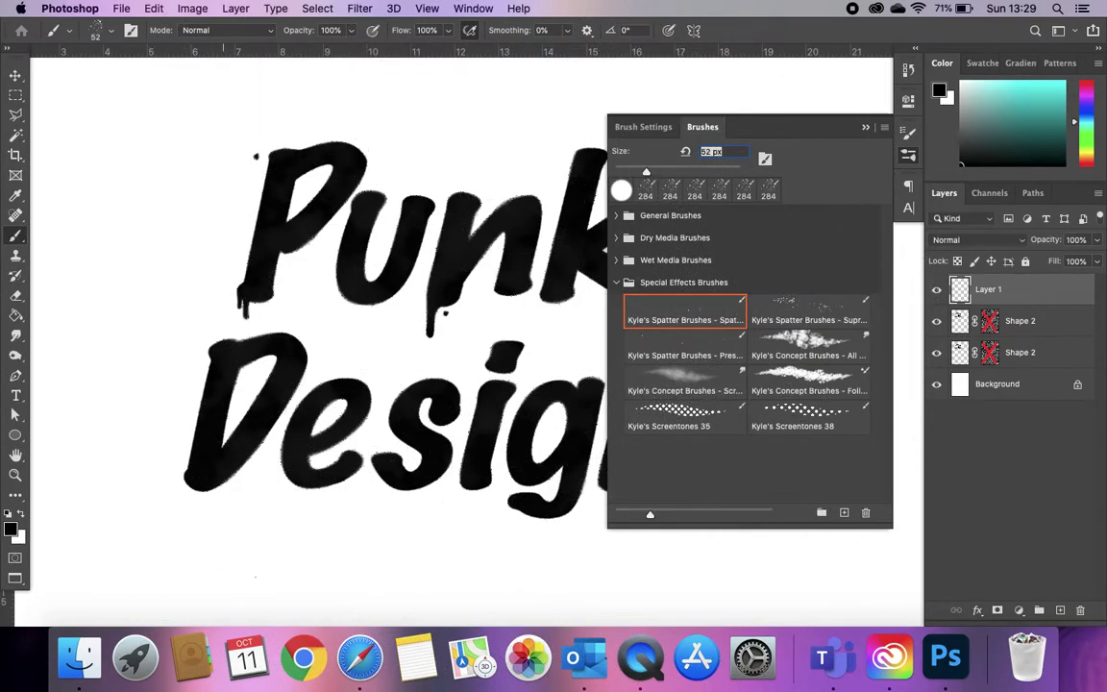
pyautogui.press(']')
pyautogui.press(']')
pyautogui.moveTo(650, 177); pyautogui.dragTo(677, 171)
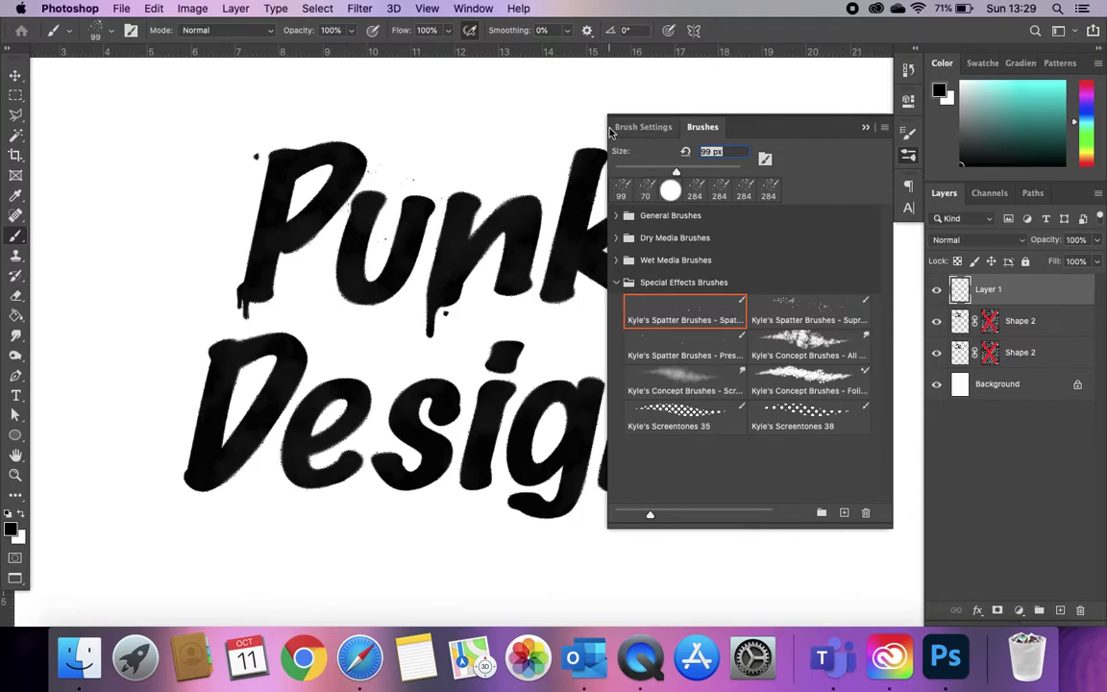
# Step: Set the spatter brush size to 157 px and dab paint spatter around the u, n and k in "Punk"
pyautogui.moveTo(675, 171); pyautogui.dragTo(695, 171)
pyautogui.click(423, 217)
pyautogui.click(409, 321)
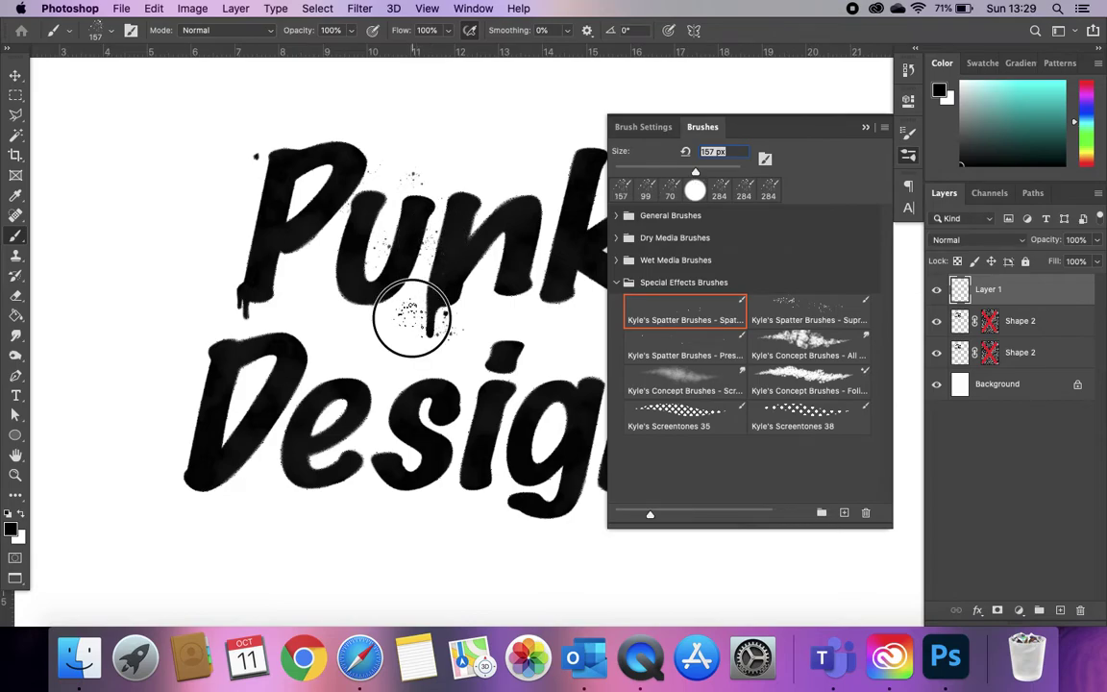
pyautogui.click(447, 156)
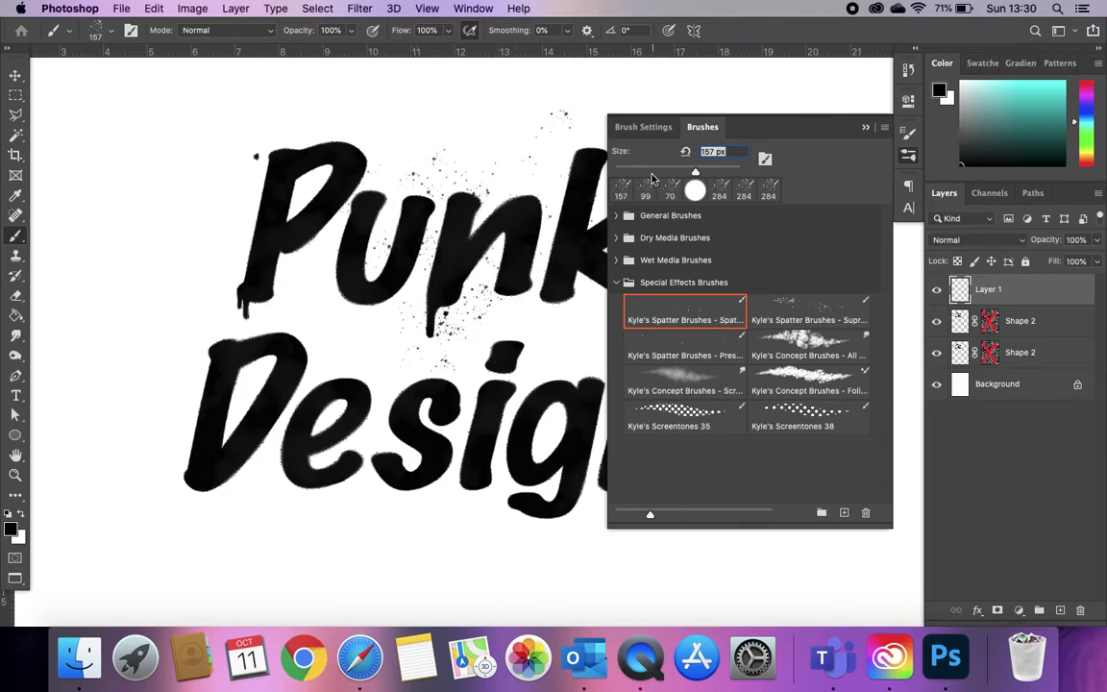
# Step: Rotate the brush tip to 156° and paint spatter around the P, closing the brush settings when done
pyautogui.click(642, 129)
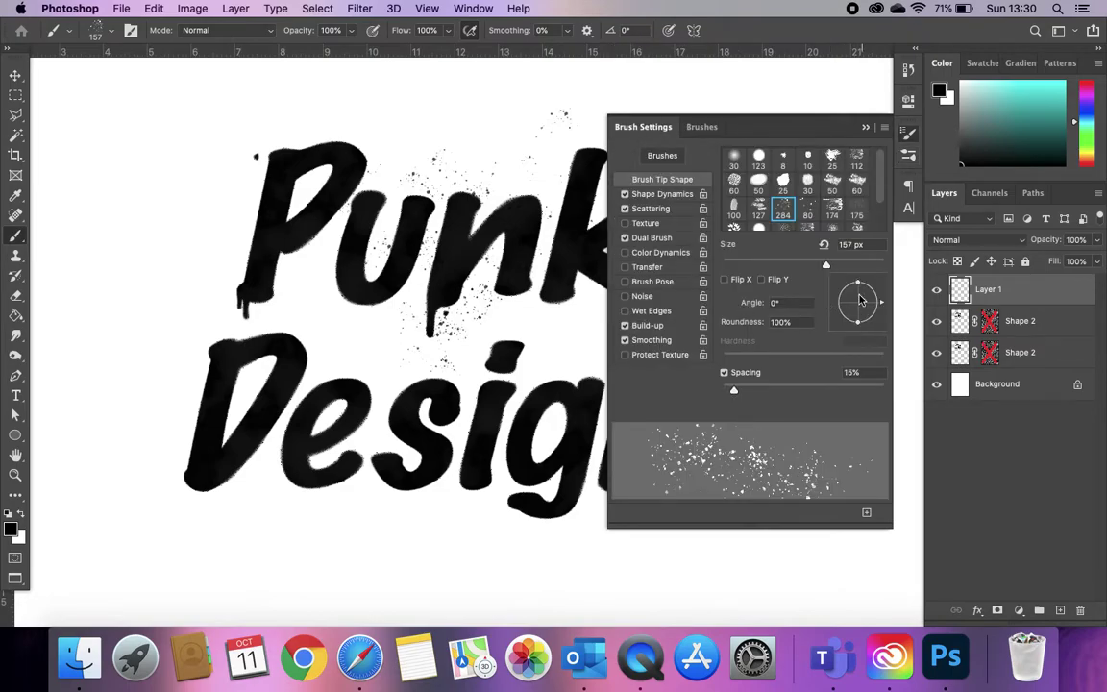
pyautogui.moveTo(875, 304); pyautogui.dragTo(770, 262)
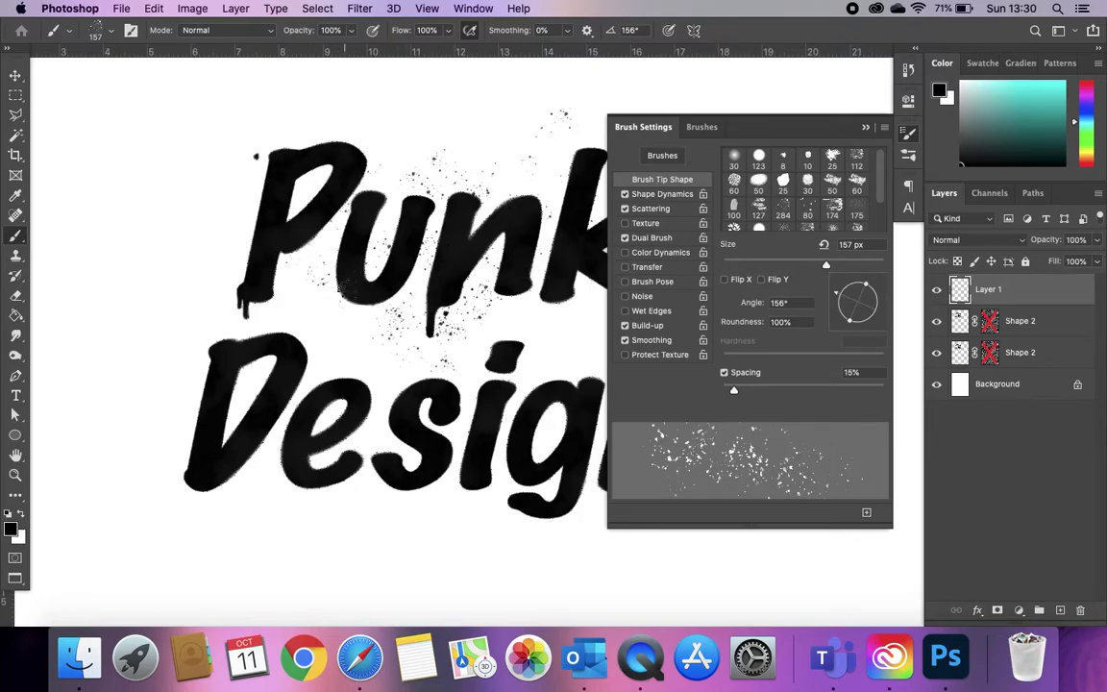
pyautogui.moveTo(278, 159)
pyautogui.mouseDown()
pyautogui.moveTo(230, 145)
pyautogui.moveTo(226, 159)
pyautogui.mouseUp()
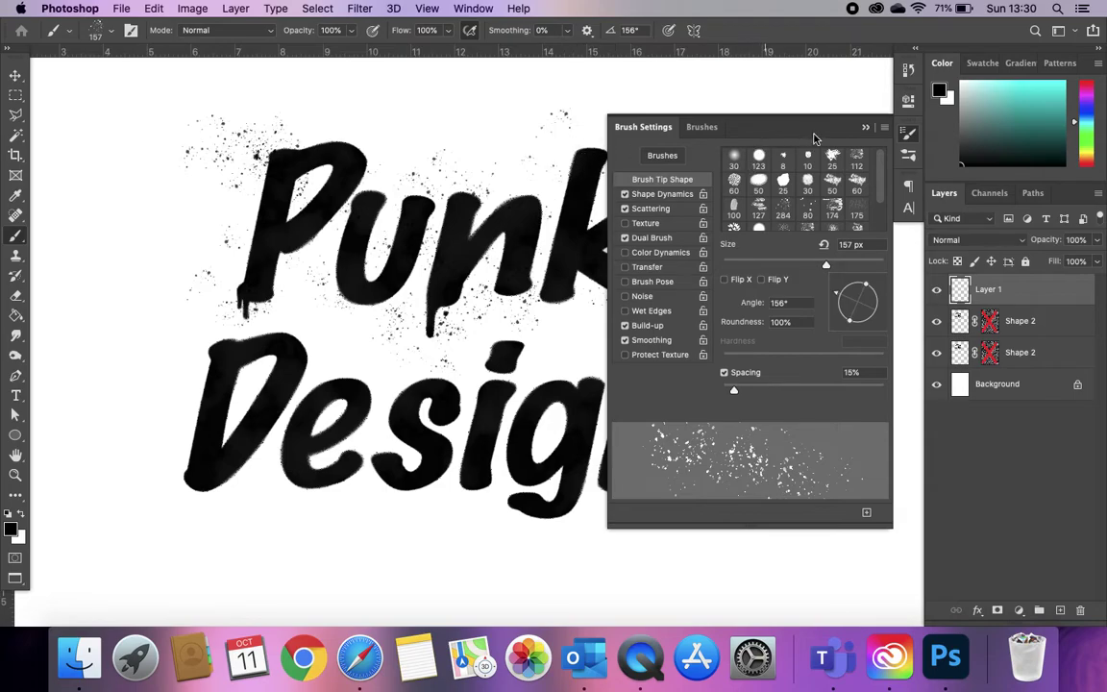
pyautogui.click(863, 130)
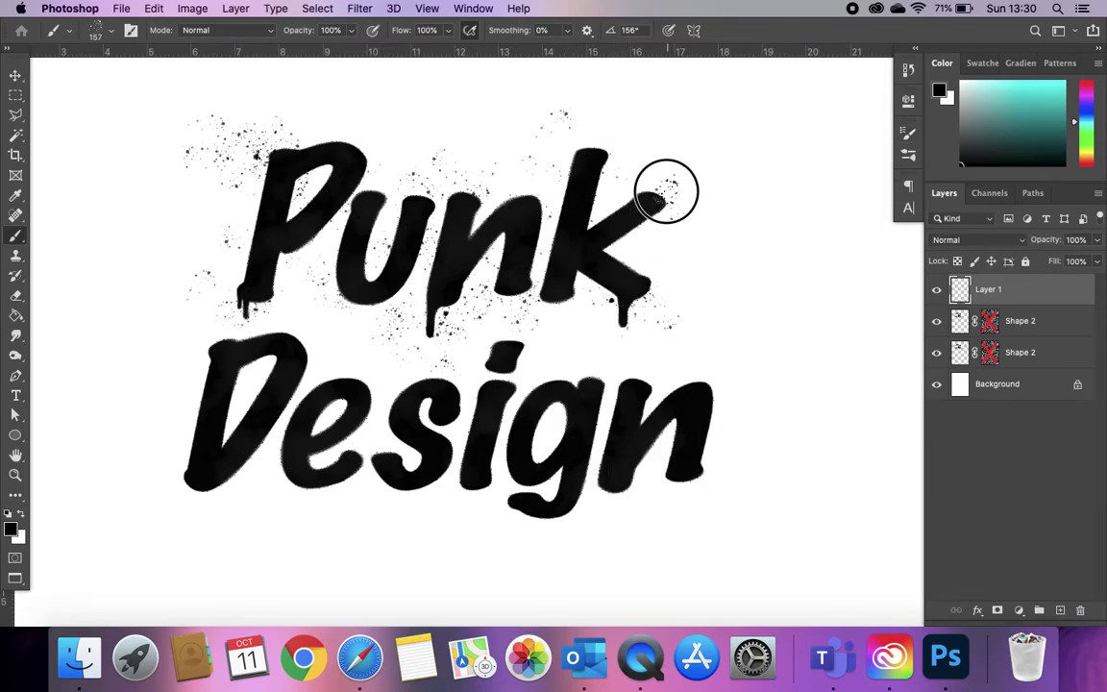
# Step: Paint spatter around the k in "Punk" and around and between all the letters of "Design"
pyautogui.moveTo(613, 211)
pyautogui.mouseDown()
pyautogui.moveTo(531, 314)
pyautogui.moveTo(573, 306)
pyautogui.moveTo(649, 342)
pyautogui.moveTo(623, 317)
pyautogui.mouseUp()
pyautogui.moveTo(582, 525)
pyautogui.mouseDown()
pyautogui.moveTo(613, 452)
pyautogui.moveTo(692, 482)
pyautogui.moveTo(675, 477)
pyautogui.moveTo(717, 465)
pyautogui.moveTo(711, 377)
pyautogui.mouseUp()
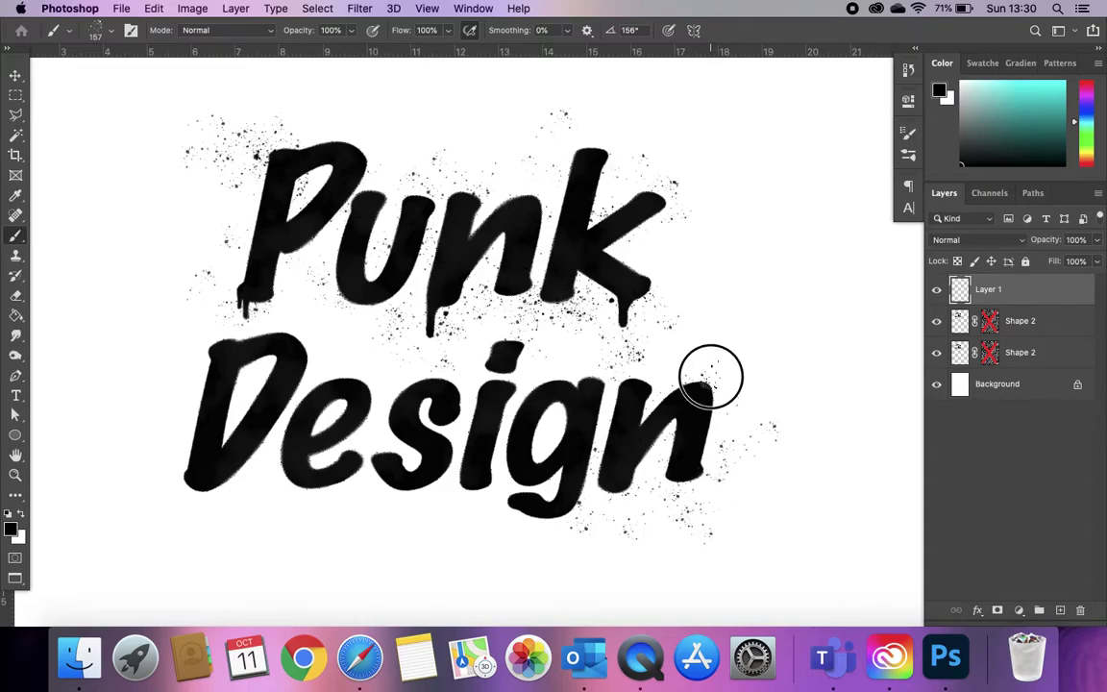
pyautogui.moveTo(452, 500)
pyautogui.mouseDown()
pyautogui.moveTo(475, 521)
pyautogui.moveTo(495, 572)
pyautogui.mouseUp()
pyautogui.moveTo(476, 471)
pyautogui.mouseDown()
pyautogui.moveTo(461, 321)
pyautogui.moveTo(382, 452)
pyautogui.moveTo(375, 444)
pyautogui.moveTo(435, 387)
pyautogui.moveTo(297, 470)
pyautogui.moveTo(278, 427)
pyautogui.moveTo(288, 351)
pyautogui.moveTo(204, 487)
pyautogui.moveTo(165, 396)
pyautogui.moveTo(168, 322)
pyautogui.moveTo(212, 318)
pyautogui.moveTo(196, 478)
pyautogui.moveTo(297, 457)
pyautogui.moveTo(482, 375)
pyautogui.moveTo(574, 482)
pyautogui.mouseUp()
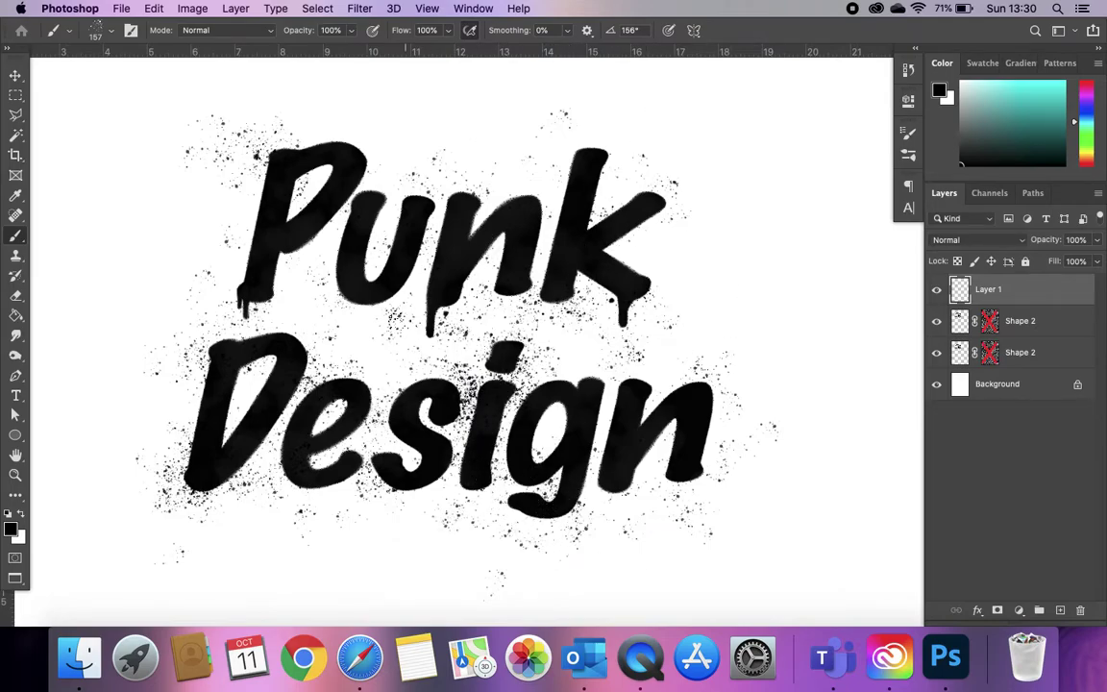
# Step: Choose the Eraser with an 86 px round brush and lower its hardness to about 46%
pyautogui.click(15, 298)
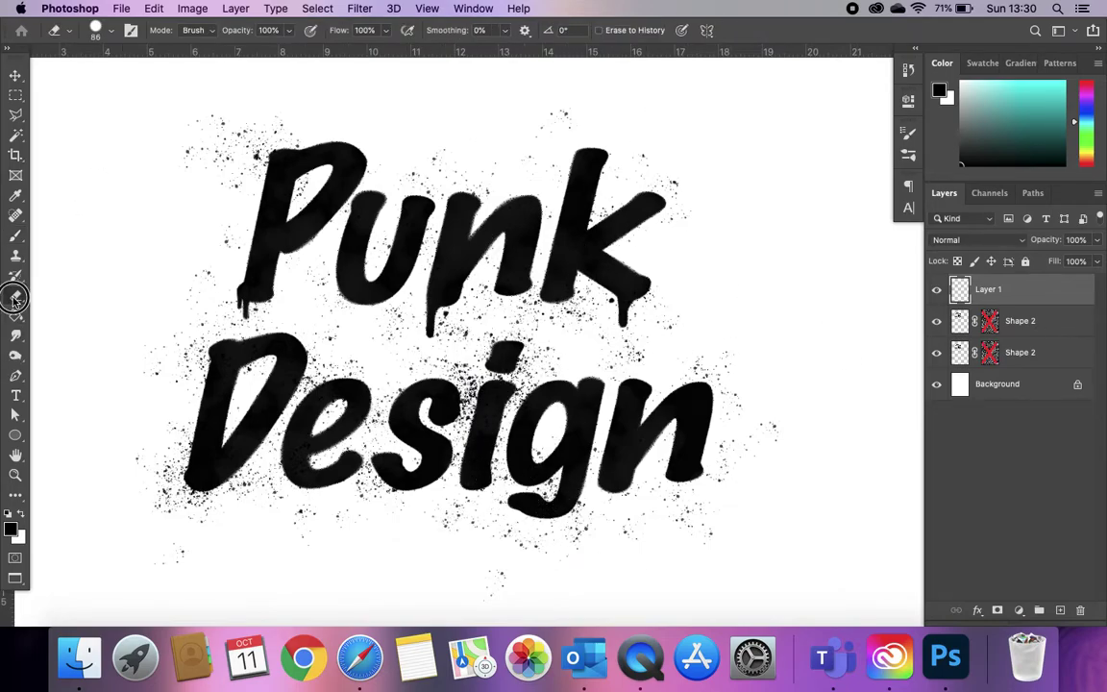
pyautogui.rightClick(15, 298)
pyautogui.click(86, 291)
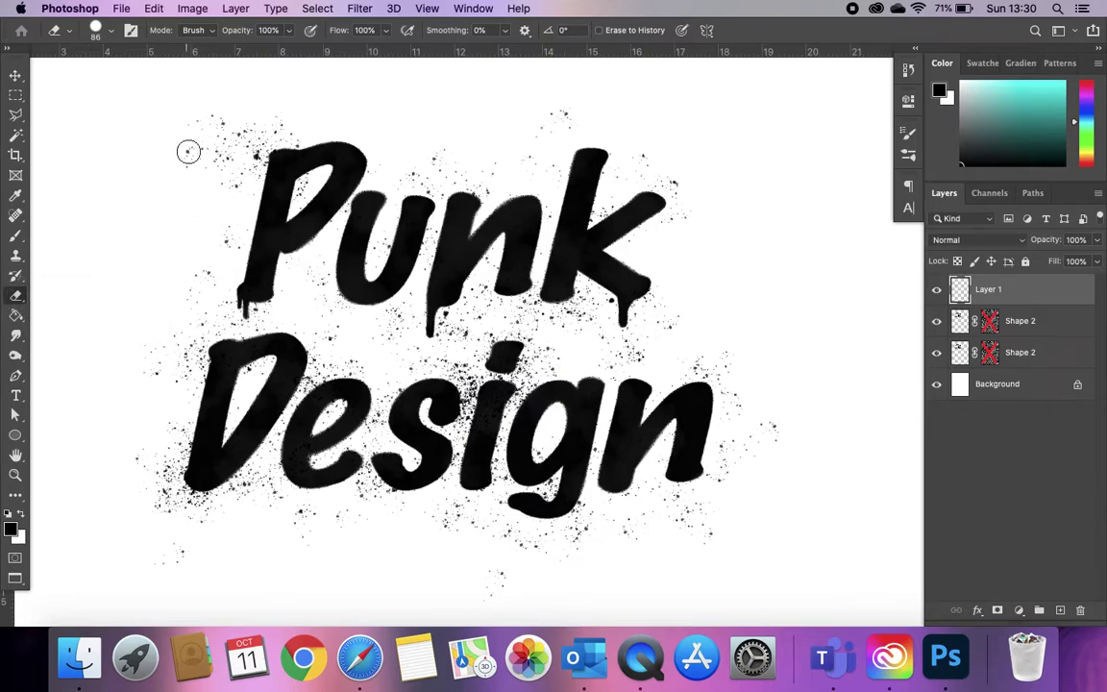
pyautogui.click(110, 34)
pyautogui.moveTo(185, 118); pyautogui.dragTo(125, 113)
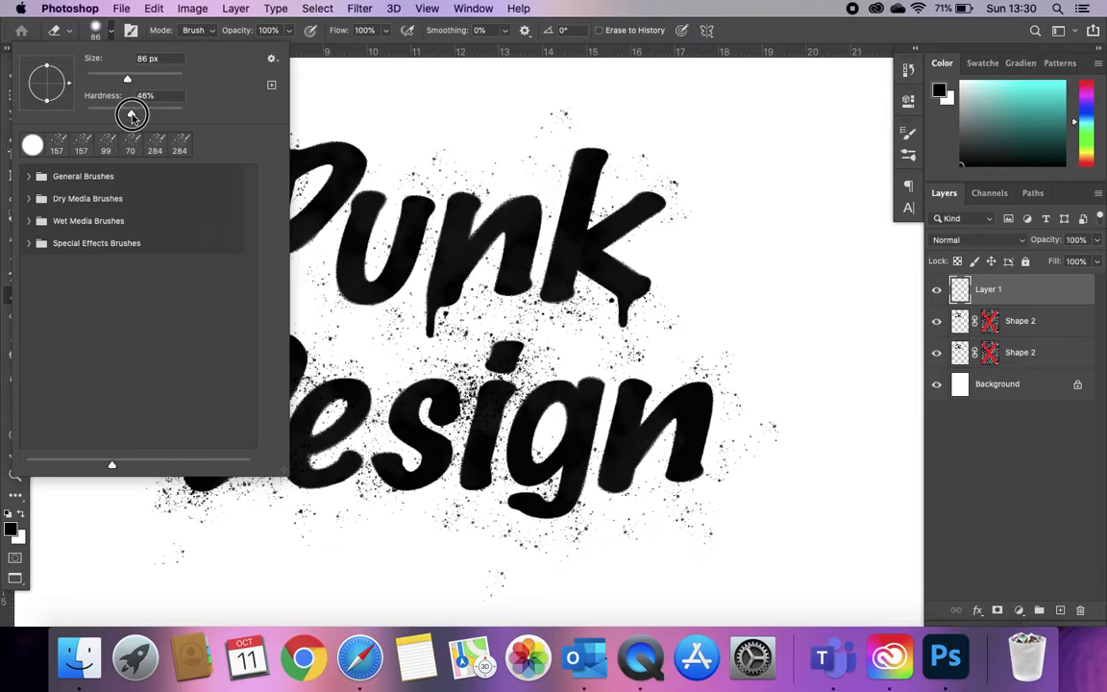
pyautogui.press('Return')
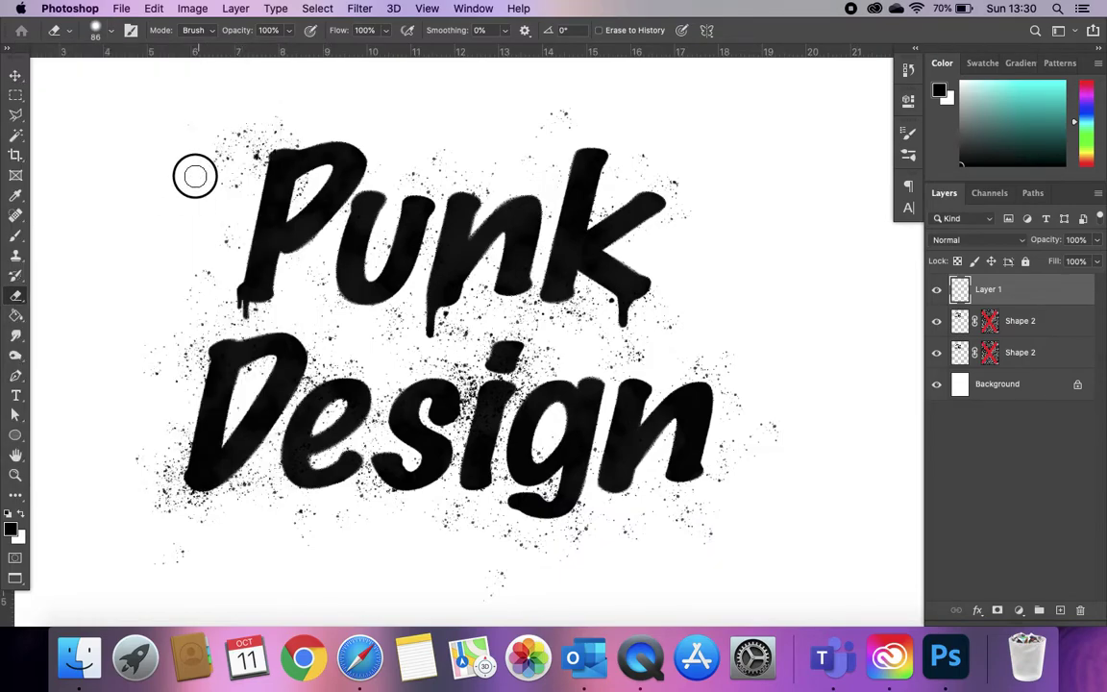
# Step: Erase the excess spatter around "Punk" and "Design", leaving only scattered patches around the letters
pyautogui.moveTo(219, 196)
pyautogui.mouseDown()
pyautogui.moveTo(207, 155)
pyautogui.moveTo(289, 116)
pyautogui.moveTo(237, 126)
pyautogui.moveTo(178, 162)
pyautogui.mouseUp()
pyautogui.press(']')
pyautogui.press(']')
pyautogui.press(']')
pyautogui.press(']')
pyautogui.moveTo(463, 141)
pyautogui.mouseDown()
pyautogui.moveTo(500, 181)
pyautogui.moveTo(415, 175)
pyautogui.moveTo(407, 162)
pyautogui.moveTo(404, 180)
pyautogui.moveTo(393, 166)
pyautogui.moveTo(551, 164)
pyautogui.moveTo(530, 144)
pyautogui.moveTo(528, 121)
pyautogui.moveTo(553, 126)
pyautogui.moveTo(527, 126)
pyautogui.moveTo(638, 146)
pyautogui.moveTo(622, 178)
pyautogui.moveTo(671, 159)
pyautogui.moveTo(690, 189)
pyautogui.moveTo(683, 220)
pyautogui.moveTo(636, 223)
pyautogui.mouseUp()
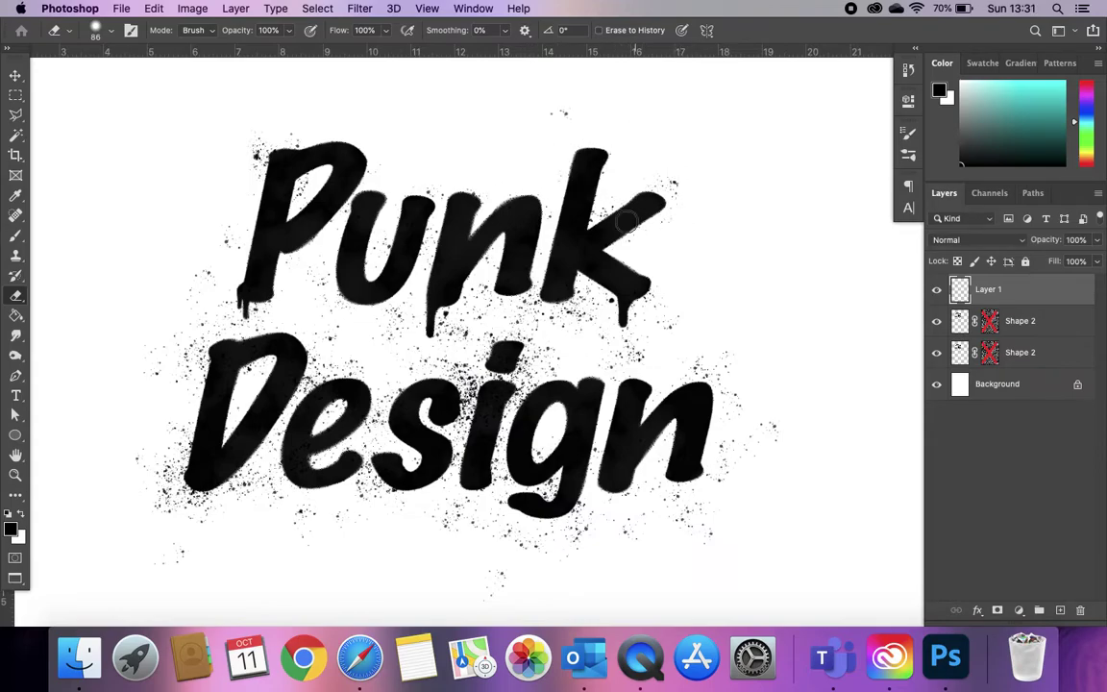
pyautogui.moveTo(600, 317)
pyautogui.mouseDown()
pyautogui.moveTo(601, 358)
pyautogui.moveTo(647, 357)
pyautogui.moveTo(676, 329)
pyautogui.moveTo(614, 306)
pyautogui.mouseUp()
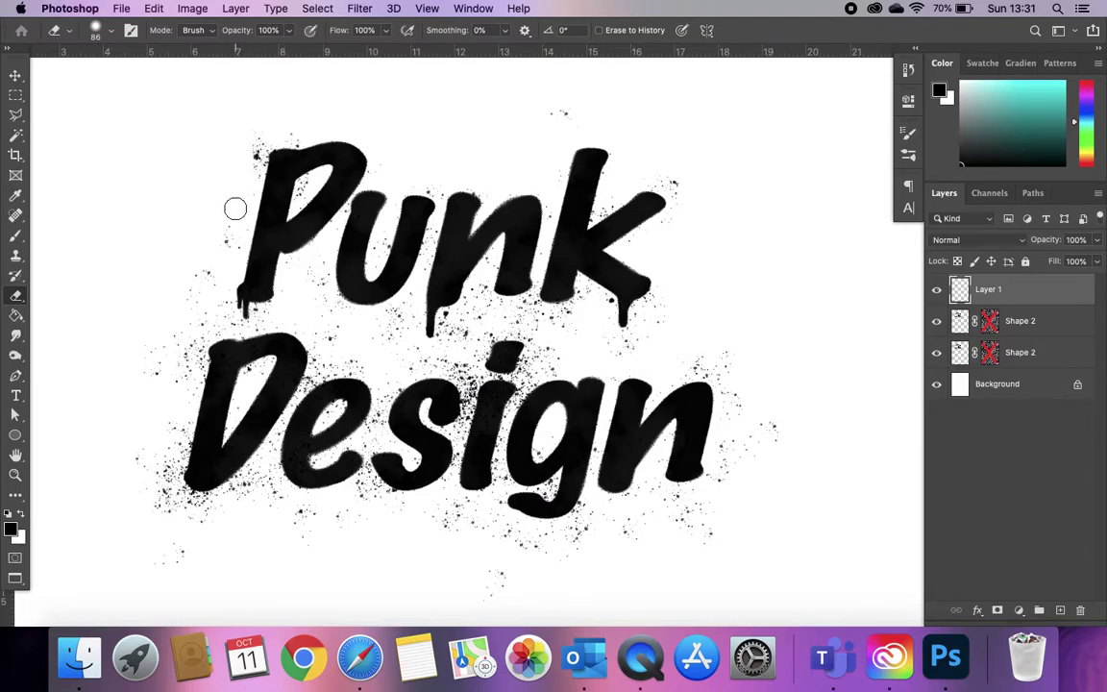
pyautogui.moveTo(432, 332)
pyautogui.mouseDown()
pyautogui.moveTo(461, 342)
pyautogui.moveTo(481, 320)
pyautogui.moveTo(493, 273)
pyautogui.moveTo(485, 323)
pyautogui.moveTo(550, 323)
pyautogui.moveTo(511, 317)
pyautogui.moveTo(557, 362)
pyautogui.moveTo(525, 326)
pyautogui.moveTo(514, 330)
pyautogui.moveTo(554, 355)
pyautogui.moveTo(504, 345)
pyautogui.moveTo(525, 376)
pyautogui.moveTo(554, 381)
pyautogui.moveTo(453, 415)
pyautogui.moveTo(456, 385)
pyautogui.moveTo(462, 405)
pyautogui.moveTo(420, 416)
pyautogui.moveTo(402, 448)
pyautogui.moveTo(371, 400)
pyautogui.moveTo(403, 490)
pyautogui.moveTo(375, 495)
pyautogui.moveTo(433, 431)
pyautogui.moveTo(426, 487)
pyautogui.moveTo(456, 448)
pyautogui.moveTo(481, 458)
pyautogui.moveTo(503, 411)
pyautogui.moveTo(534, 477)
pyautogui.moveTo(512, 514)
pyautogui.moveTo(559, 492)
pyautogui.moveTo(551, 450)
pyautogui.moveTo(540, 466)
pyautogui.moveTo(602, 462)
pyautogui.moveTo(661, 516)
pyautogui.moveTo(649, 561)
pyautogui.moveTo(703, 464)
pyautogui.moveTo(751, 445)
pyautogui.moveTo(728, 350)
pyautogui.moveTo(728, 415)
pyautogui.moveTo(522, 287)
pyautogui.moveTo(444, 341)
pyautogui.moveTo(439, 365)
pyautogui.moveTo(257, 423)
pyautogui.moveTo(238, 485)
pyautogui.moveTo(250, 494)
pyautogui.moveTo(198, 479)
pyautogui.moveTo(173, 537)
pyautogui.moveTo(118, 496)
pyautogui.moveTo(168, 457)
pyautogui.moveTo(213, 473)
pyautogui.moveTo(229, 391)
pyautogui.moveTo(190, 378)
pyautogui.moveTo(197, 302)
pyautogui.moveTo(285, 371)
pyautogui.moveTo(255, 353)
pyautogui.moveTo(280, 401)
pyautogui.moveTo(302, 518)
pyautogui.mouseUp()
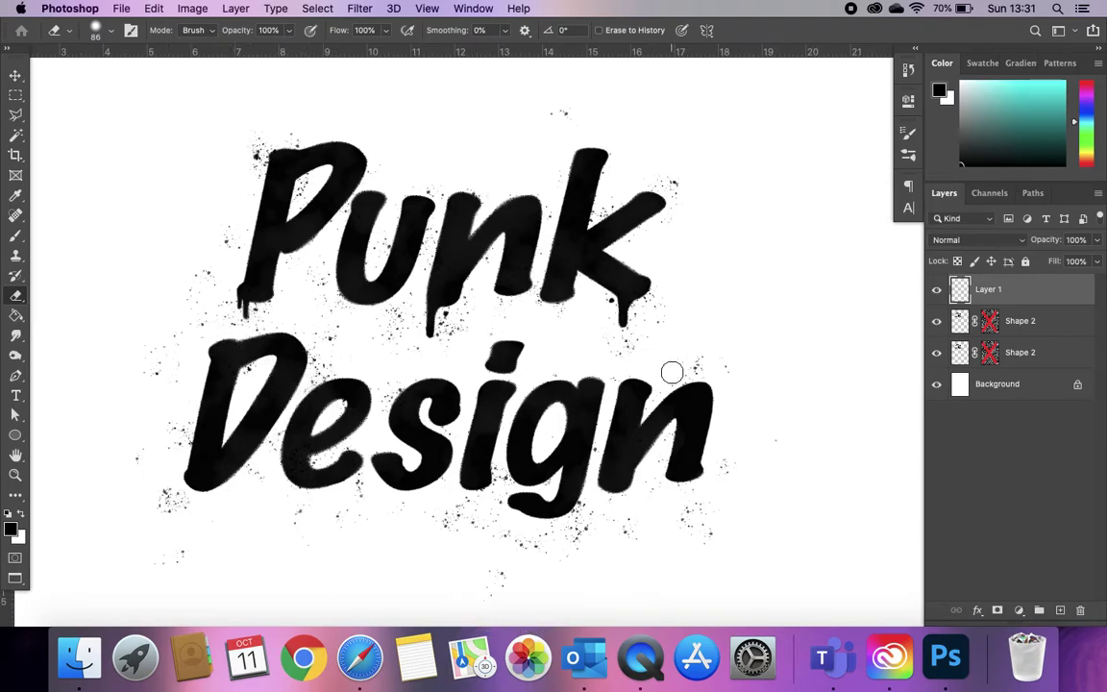
# Step: Add a new layer above the spatter layer and choose the 80 px Kyle's "Spatter Brushes - Pres..." brush with its tip rotated to -167°
pyautogui.click(16, 76)
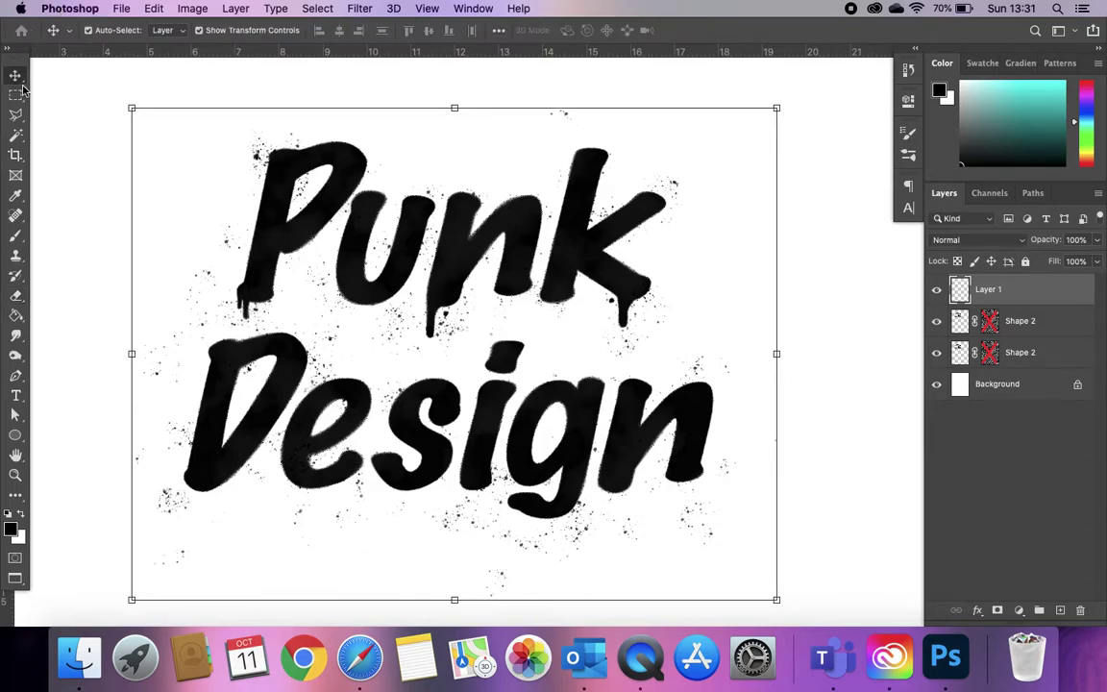
pyautogui.click(1061, 611)
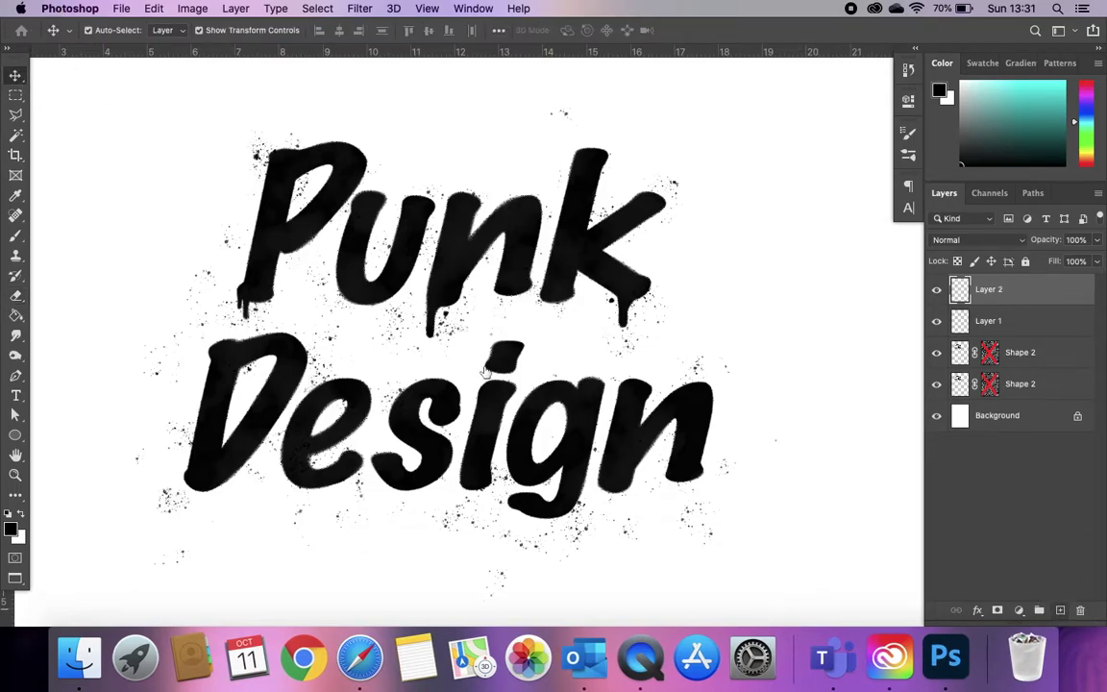
pyautogui.click(16, 236)
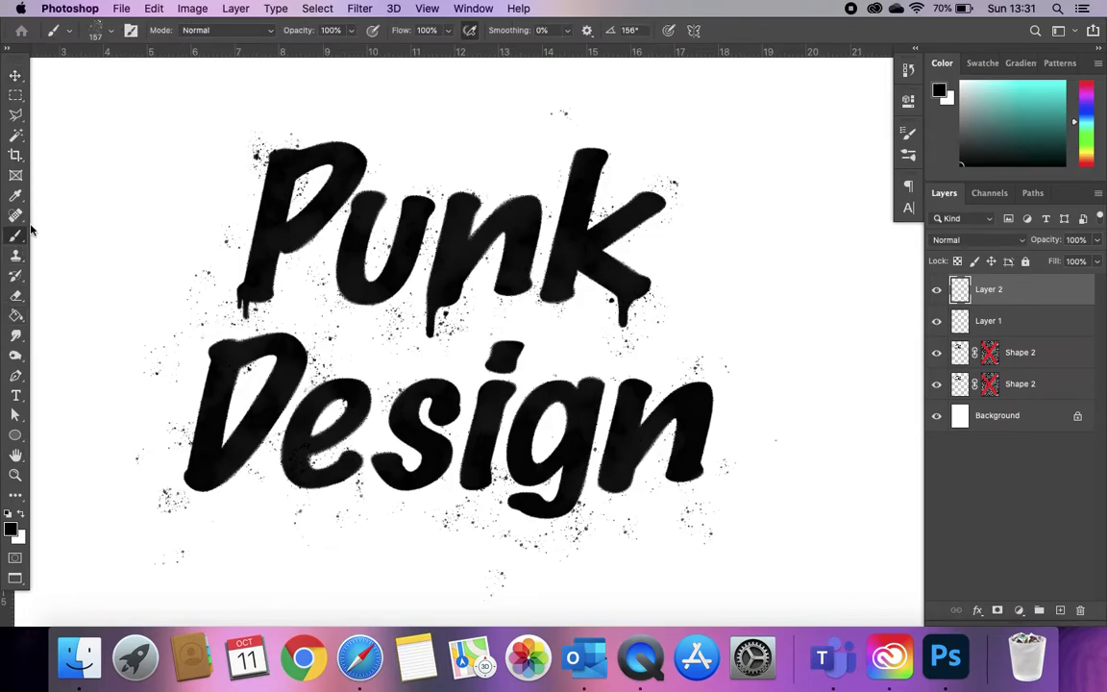
pyautogui.click(132, 31)
pyautogui.click(701, 126)
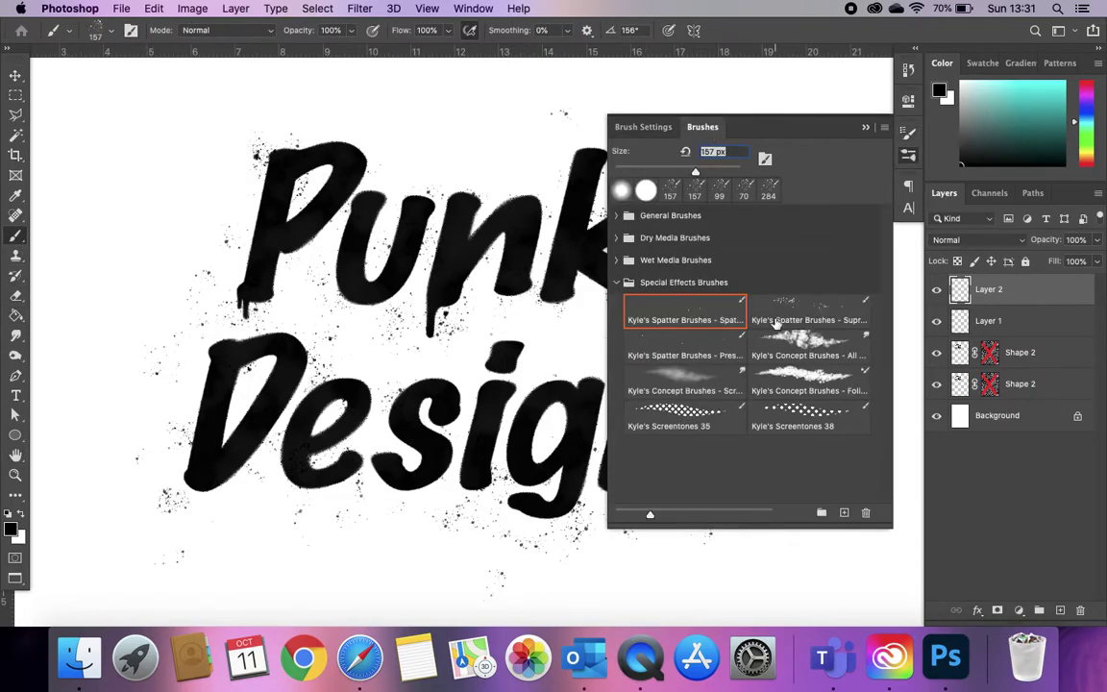
pyautogui.click(704, 338)
pyautogui.click(640, 127)
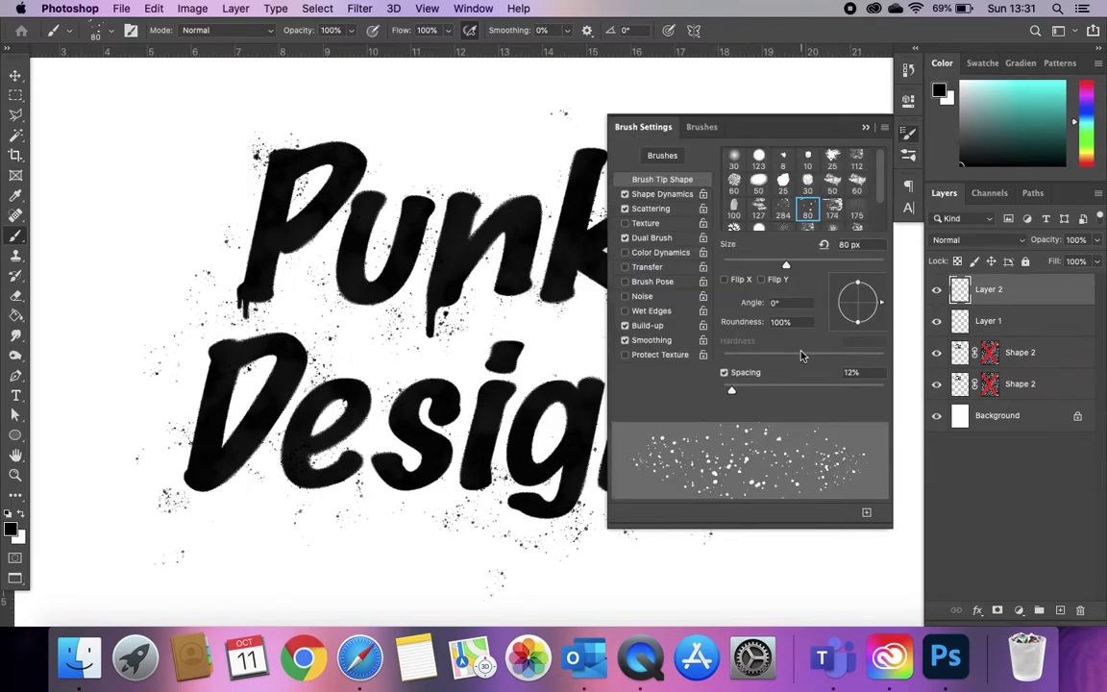
pyautogui.moveTo(852, 305); pyautogui.dragTo(835, 311)
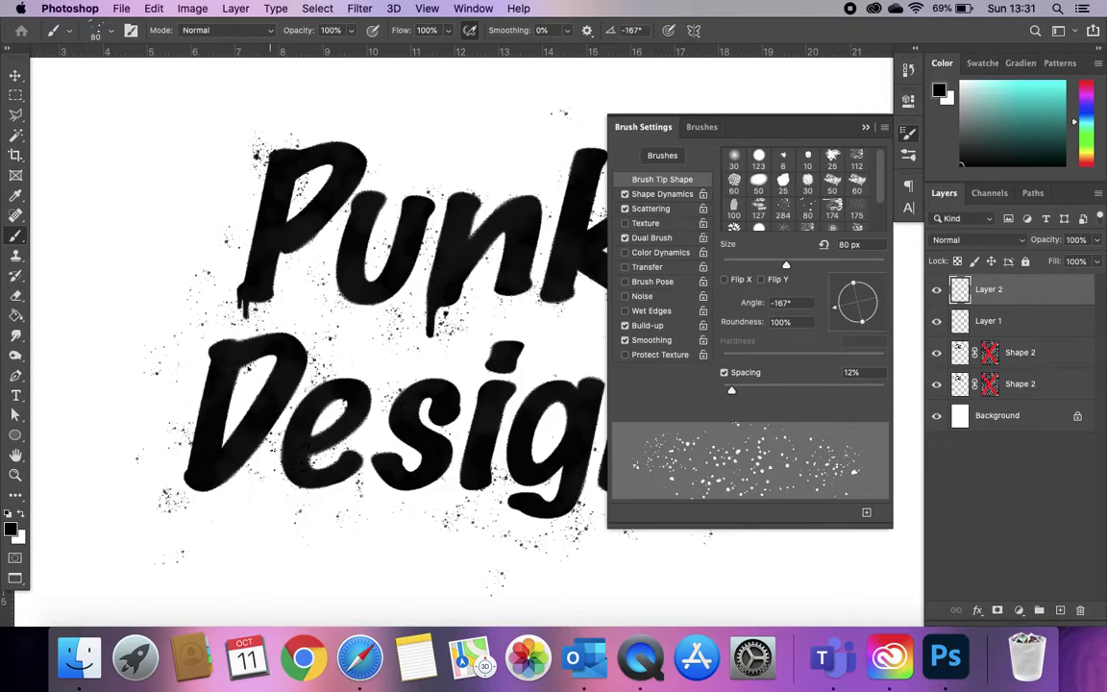
# Step: Paint fine black spatter over and around the letters of both words, moving the brush settings clear of the artwork
pyautogui.moveTo(219, 447); pyautogui.dragTo(202, 457)
pyautogui.moveTo(216, 330)
pyautogui.mouseDown()
pyautogui.moveTo(280, 361)
pyautogui.moveTo(297, 435)
pyautogui.mouseUp()
pyautogui.moveTo(441, 414)
pyautogui.mouseDown()
pyautogui.moveTo(429, 473)
pyautogui.moveTo(481, 437)
pyautogui.mouseUp()
pyautogui.moveTo(386, 236)
pyautogui.mouseDown()
pyautogui.moveTo(436, 256)
pyautogui.moveTo(327, 202)
pyautogui.moveTo(293, 248)
pyautogui.moveTo(574, 234)
pyautogui.moveTo(509, 210)
pyautogui.mouseUp()
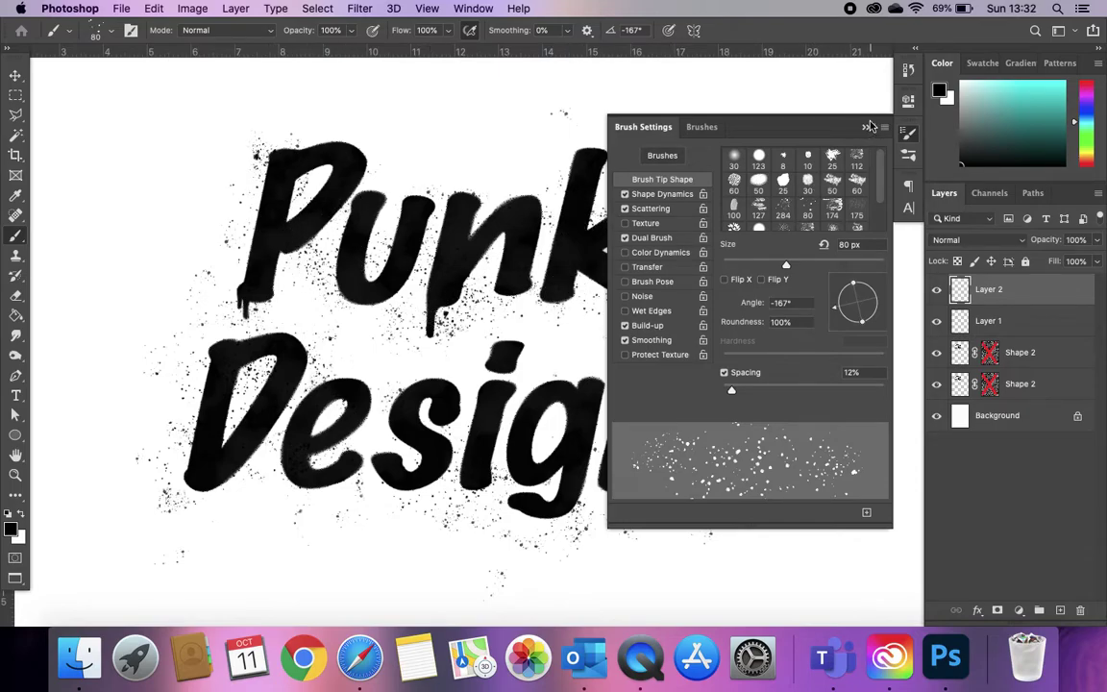
pyautogui.moveTo(870, 127); pyautogui.dragTo(868, 137)
pyautogui.moveTo(786, 123); pyautogui.dragTo(987, 143)
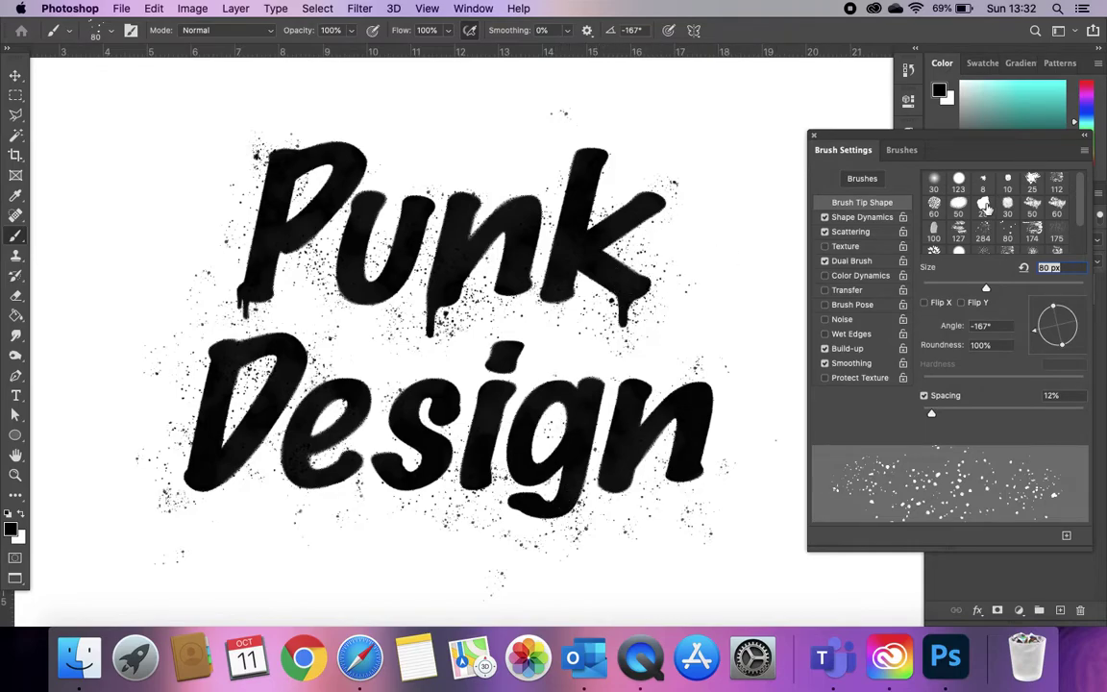
pyautogui.moveTo(983, 144)
pyautogui.mouseDown()
pyautogui.moveTo(700, 179)
pyautogui.moveTo(709, 89)
pyautogui.mouseUp()
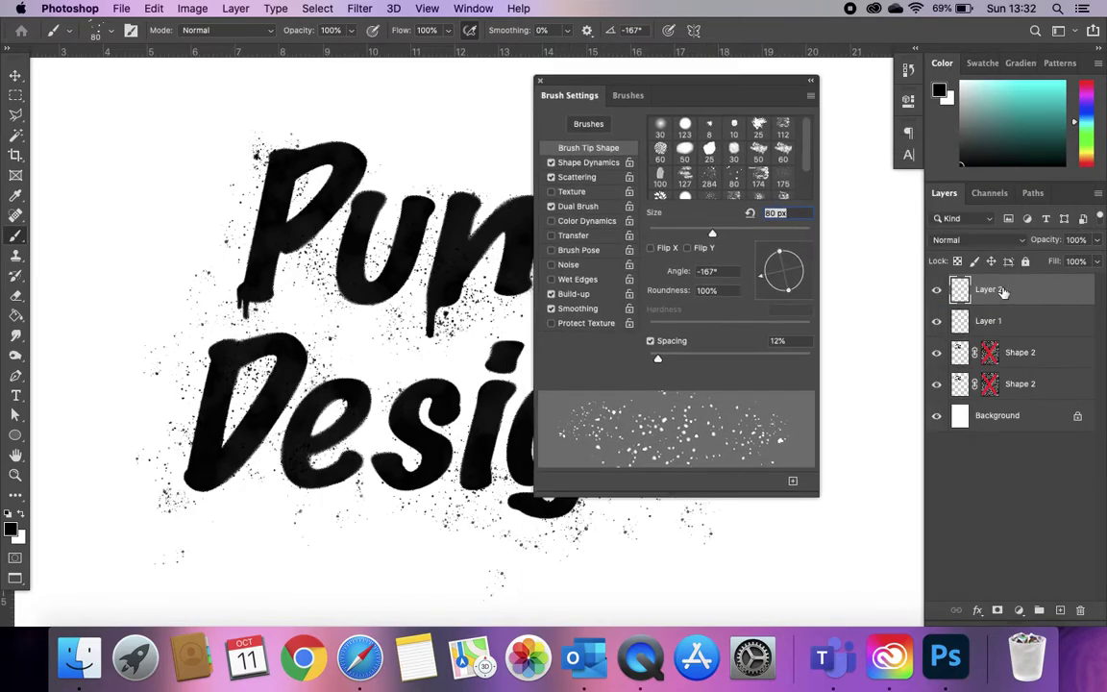
# Step: Set the new spatter layer's blend mode to Divide and choose the 284 px Kyle's "Spatter Brushes - Supr..." brush
pyautogui.click(971, 240)
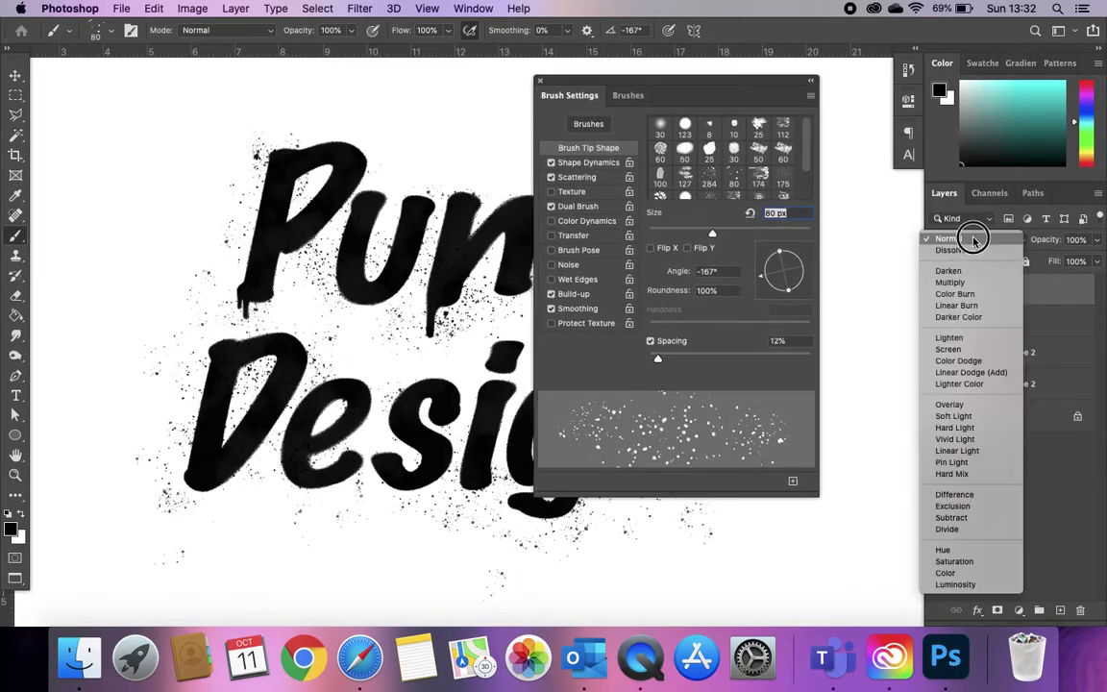
pyautogui.click(952, 530)
pyautogui.moveTo(703, 77); pyautogui.dragTo(770, 69)
pyautogui.click(700, 87)
pyautogui.click(807, 273)
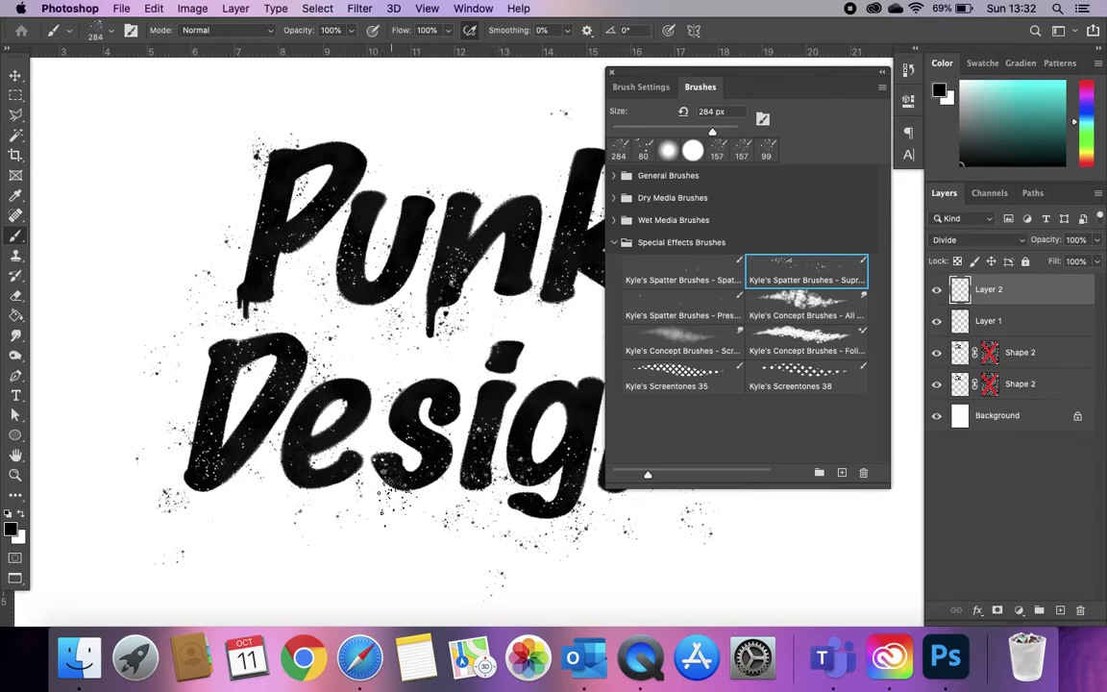
# Step: Paint light speckles across the letters of "Punk" and "Design", collapsing the brush list to reach the letters it covers
pyautogui.moveTo(186, 433)
pyautogui.mouseDown()
pyautogui.moveTo(229, 389)
pyautogui.moveTo(247, 301)
pyautogui.moveTo(297, 259)
pyautogui.moveTo(284, 139)
pyautogui.moveTo(440, 255)
pyautogui.moveTo(486, 312)
pyautogui.mouseUp()
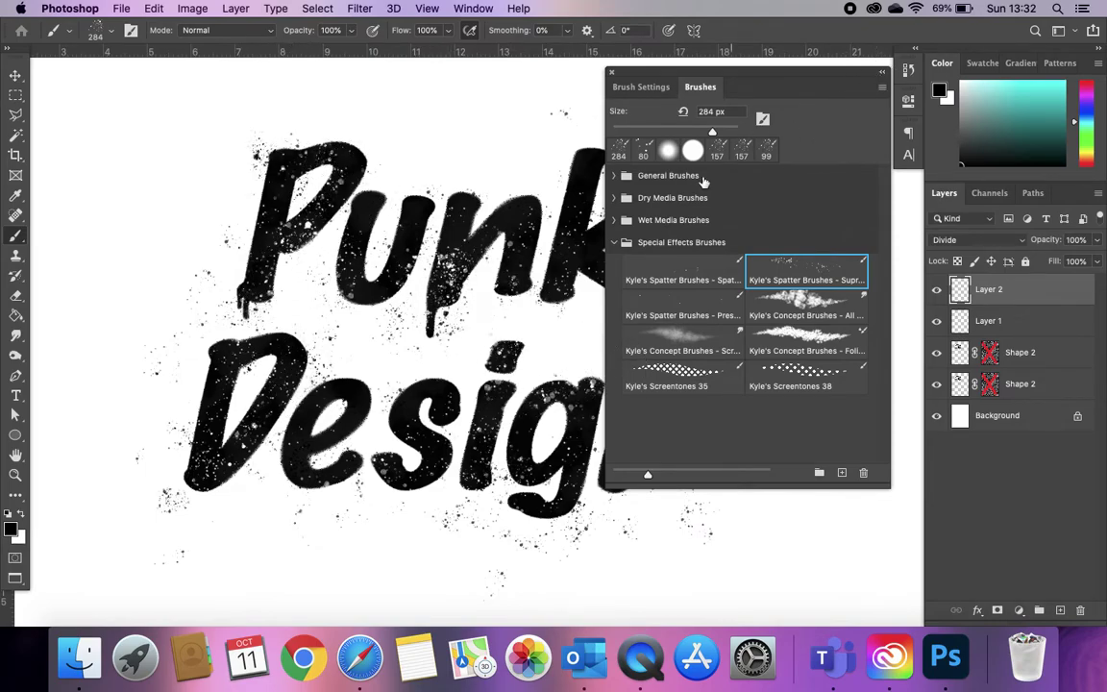
pyautogui.click(880, 77)
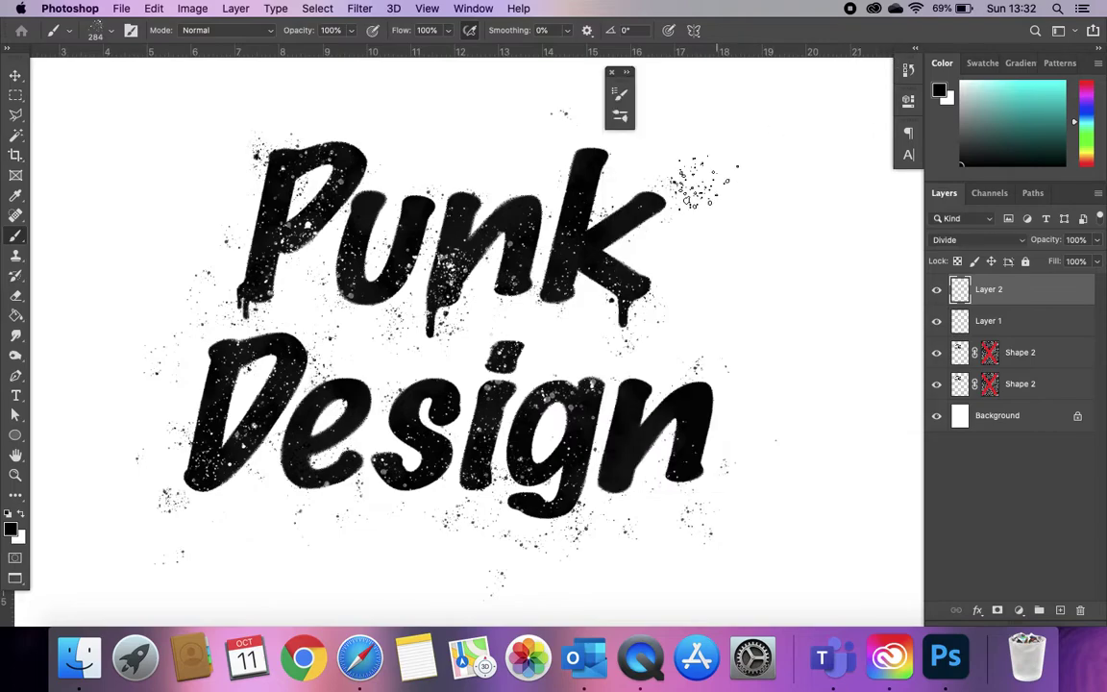
pyautogui.moveTo(625, 404)
pyautogui.mouseDown()
pyautogui.moveTo(679, 433)
pyautogui.moveTo(601, 511)
pyautogui.moveTo(659, 462)
pyautogui.moveTo(248, 423)
pyautogui.mouseUp()
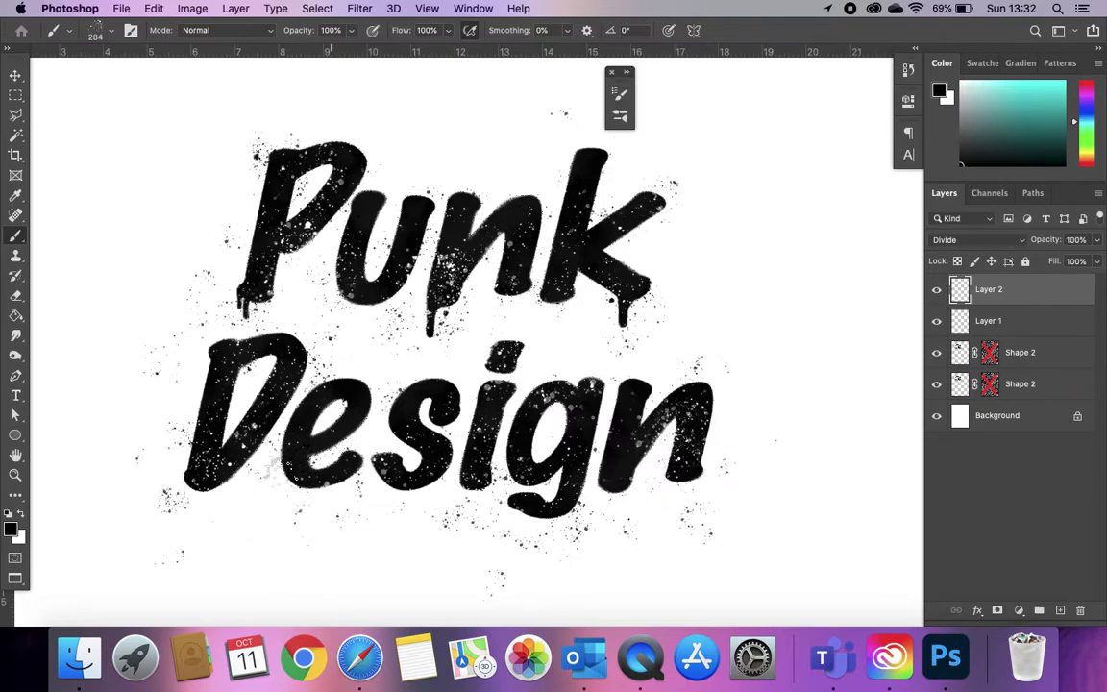
# Step: Erase the heaviest light speckles from the letters of "Punk" and "Design" to leave a subtler texture
pyautogui.click(16, 297)
pyautogui.moveTo(248, 356)
pyautogui.mouseDown()
pyautogui.moveTo(215, 420)
pyautogui.moveTo(259, 431)
pyautogui.moveTo(239, 453)
pyautogui.moveTo(222, 462)
pyautogui.moveTo(189, 409)
pyautogui.mouseUp()
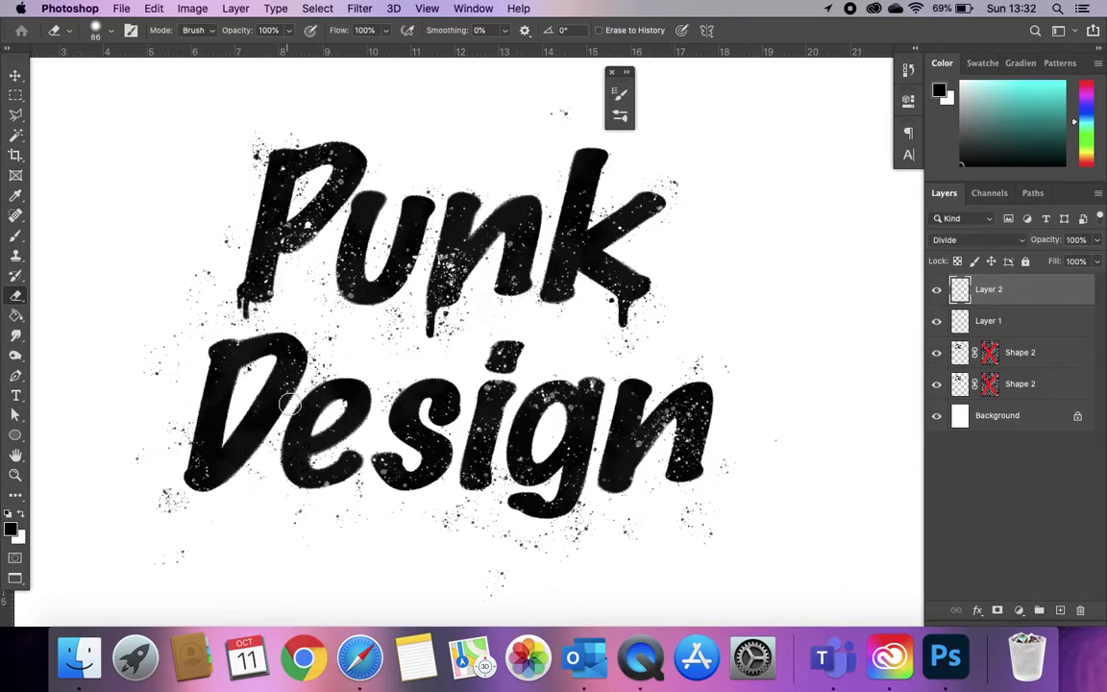
pyautogui.moveTo(277, 240)
pyautogui.mouseDown()
pyautogui.moveTo(295, 266)
pyautogui.moveTo(311, 225)
pyautogui.moveTo(318, 220)
pyautogui.moveTo(297, 241)
pyautogui.moveTo(358, 199)
pyautogui.moveTo(320, 207)
pyautogui.moveTo(335, 194)
pyautogui.moveTo(318, 182)
pyautogui.moveTo(333, 155)
pyautogui.moveTo(310, 161)
pyautogui.moveTo(303, 201)
pyautogui.moveTo(282, 195)
pyautogui.moveTo(257, 268)
pyautogui.mouseUp()
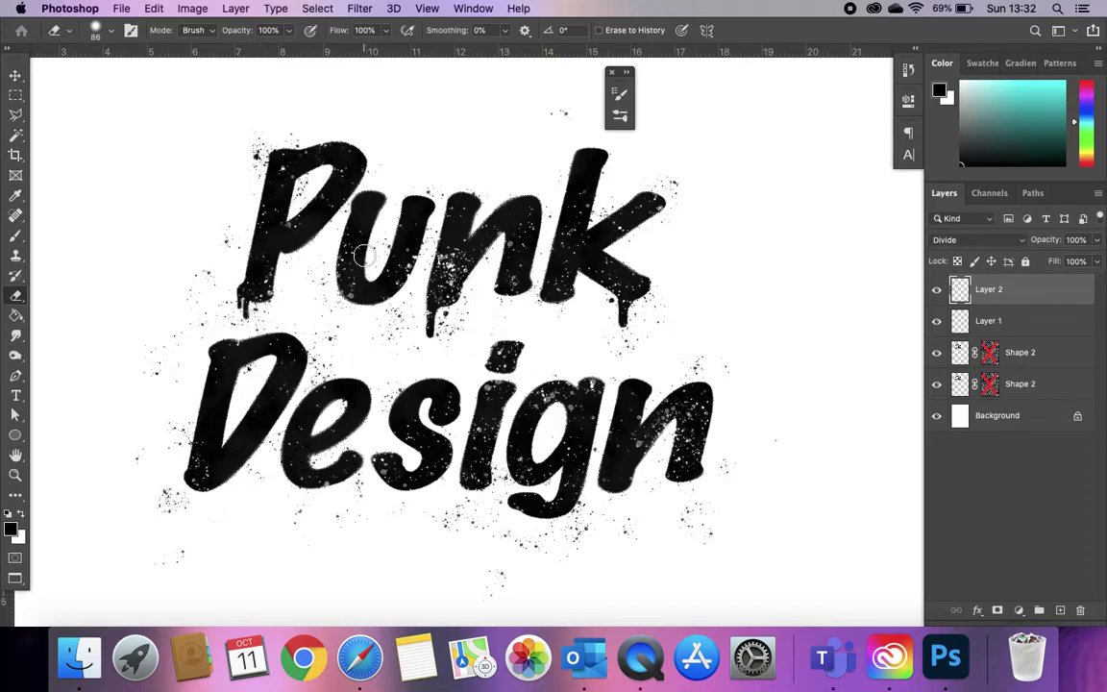
pyautogui.moveTo(380, 245)
pyautogui.mouseDown()
pyautogui.moveTo(394, 287)
pyautogui.moveTo(392, 252)
pyautogui.moveTo(465, 297)
pyautogui.moveTo(458, 282)
pyautogui.moveTo(475, 263)
pyautogui.moveTo(448, 270)
pyautogui.moveTo(452, 285)
pyautogui.moveTo(437, 256)
pyautogui.moveTo(465, 285)
pyautogui.moveTo(465, 255)
pyautogui.moveTo(434, 259)
pyautogui.moveTo(444, 264)
pyautogui.moveTo(421, 312)
pyautogui.moveTo(529, 224)
pyautogui.moveTo(410, 279)
pyautogui.mouseUp()
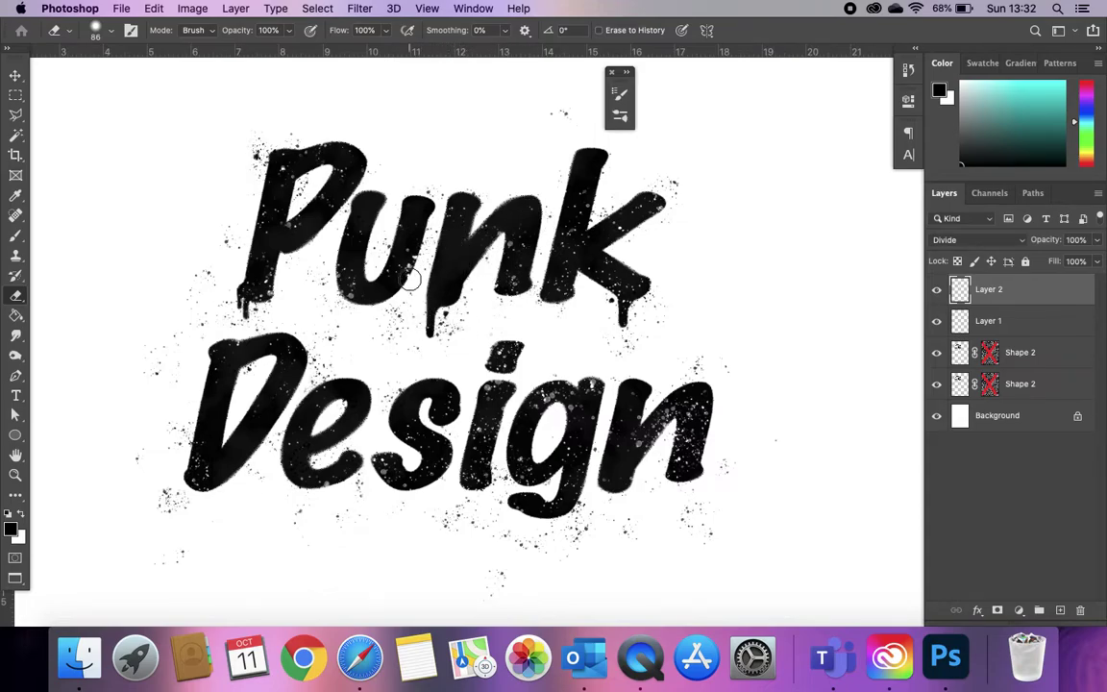
pyautogui.moveTo(364, 200)
pyautogui.mouseDown()
pyautogui.moveTo(336, 185)
pyautogui.moveTo(335, 155)
pyautogui.mouseUp()
pyautogui.moveTo(621, 222)
pyautogui.mouseDown()
pyautogui.moveTo(565, 259)
pyautogui.moveTo(595, 226)
pyautogui.moveTo(575, 219)
pyautogui.moveTo(596, 264)
pyautogui.moveTo(604, 297)
pyautogui.mouseUp()
pyautogui.moveTo(570, 478)
pyautogui.mouseDown()
pyautogui.moveTo(623, 475)
pyautogui.moveTo(674, 428)
pyautogui.moveTo(684, 437)
pyautogui.moveTo(660, 425)
pyautogui.moveTo(688, 409)
pyautogui.moveTo(686, 470)
pyautogui.moveTo(652, 462)
pyautogui.moveTo(703, 461)
pyautogui.moveTo(683, 458)
pyautogui.moveTo(680, 471)
pyautogui.moveTo(641, 450)
pyautogui.moveTo(567, 472)
pyautogui.moveTo(410, 466)
pyautogui.moveTo(444, 463)
pyautogui.moveTo(413, 458)
pyautogui.moveTo(472, 442)
pyautogui.moveTo(507, 404)
pyautogui.moveTo(486, 418)
pyautogui.moveTo(494, 436)
pyautogui.moveTo(476, 478)
pyautogui.moveTo(512, 477)
pyautogui.moveTo(522, 370)
pyautogui.moveTo(499, 356)
pyautogui.moveTo(574, 439)
pyautogui.moveTo(572, 405)
pyautogui.moveTo(573, 451)
pyautogui.moveTo(553, 456)
pyautogui.moveTo(512, 429)
pyautogui.moveTo(415, 499)
pyautogui.mouseUp()
pyautogui.moveTo(228, 453)
pyautogui.mouseDown()
pyautogui.moveTo(225, 462)
pyautogui.moveTo(356, 412)
pyautogui.moveTo(420, 438)
pyautogui.moveTo(654, 440)
pyautogui.mouseUp()
# Step: Group the two spatter layers with both Shape 2 layers and lock the group
pyautogui.press('r')
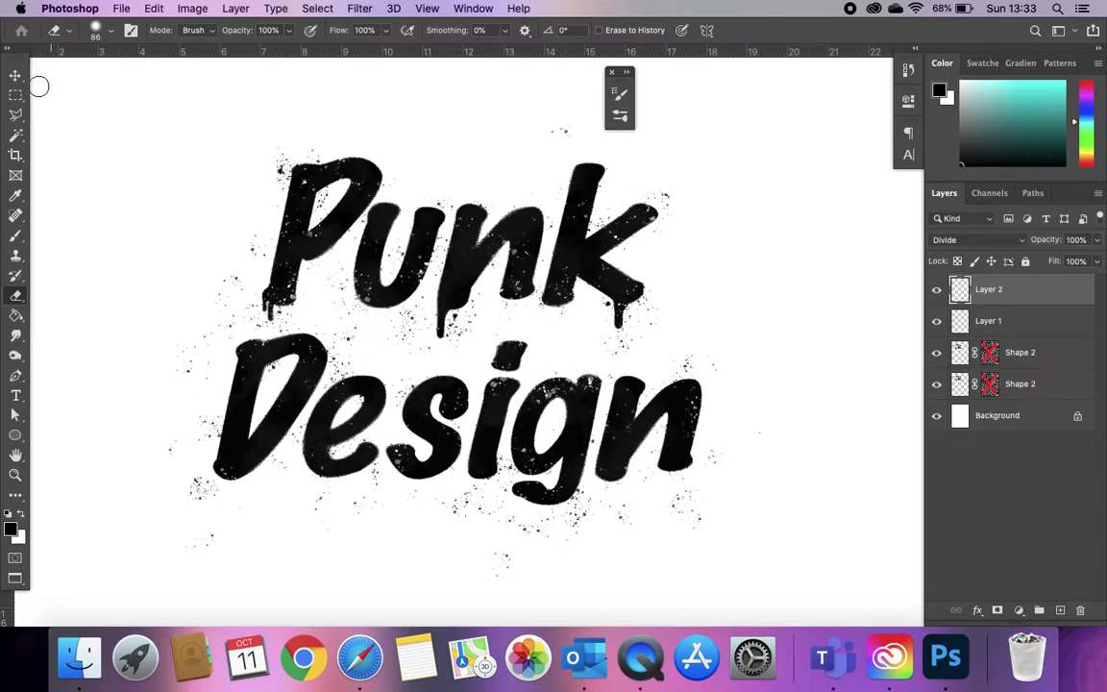
pyautogui.click(15, 95)
pyautogui.click(12, 77)
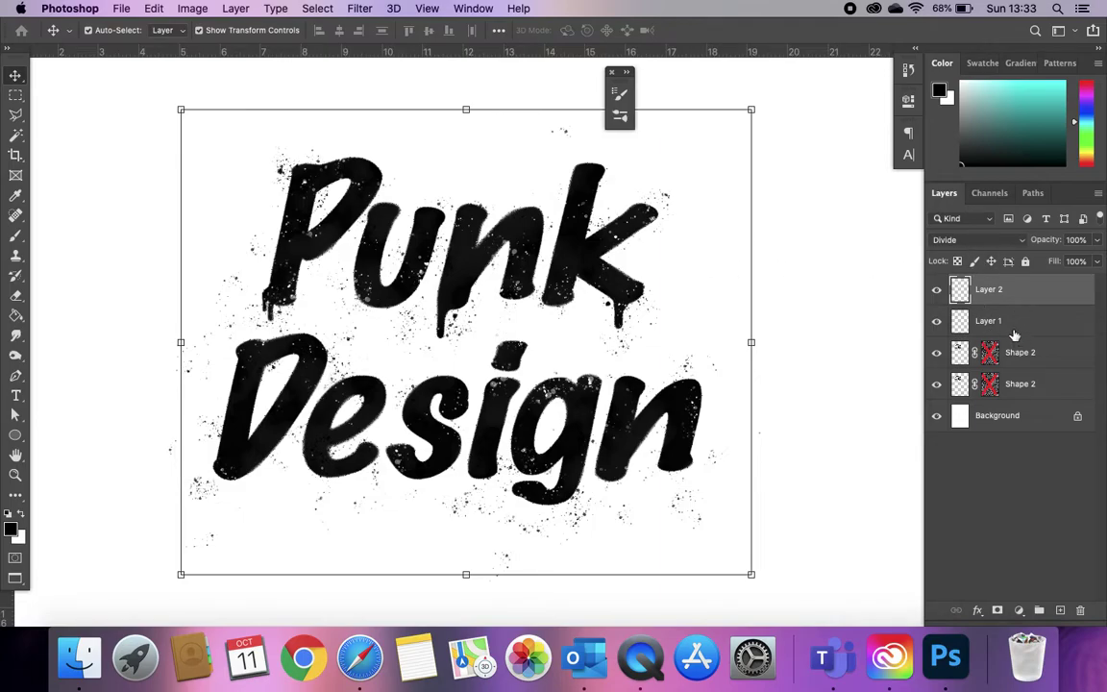
pyautogui.click(1073, 358)
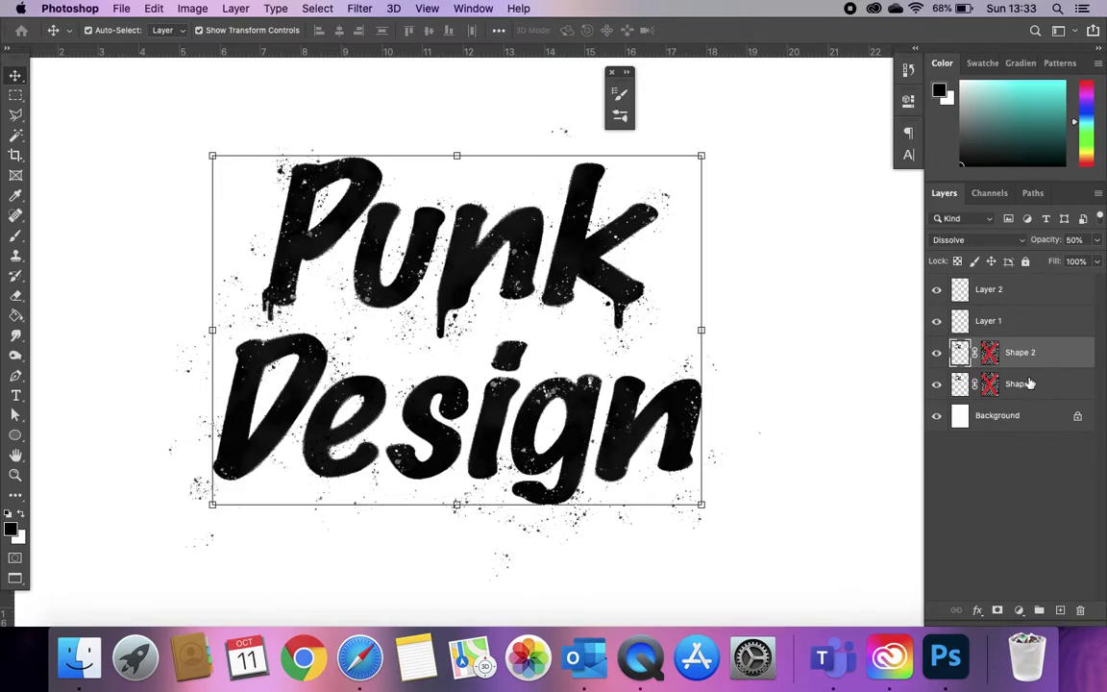
pyautogui.press('super+minus')
pyautogui.press('super+minus')
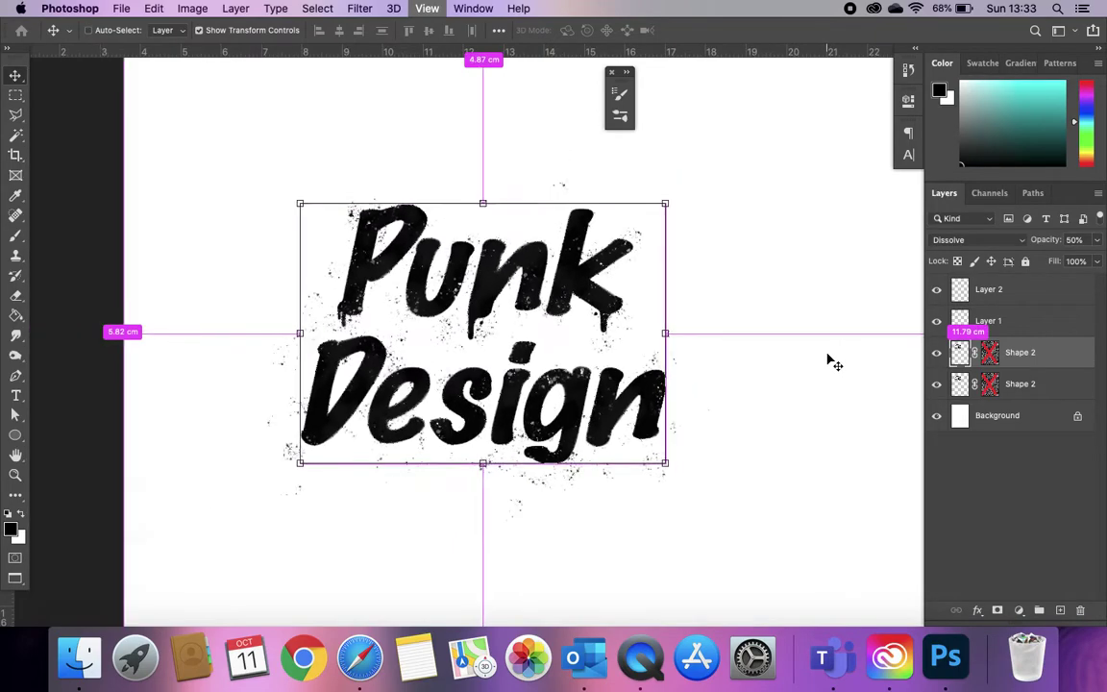
pyautogui.click(1066, 385)
pyautogui.keyDown('shift'); pyautogui.click(1034, 292); pyautogui.keyUp('shift')
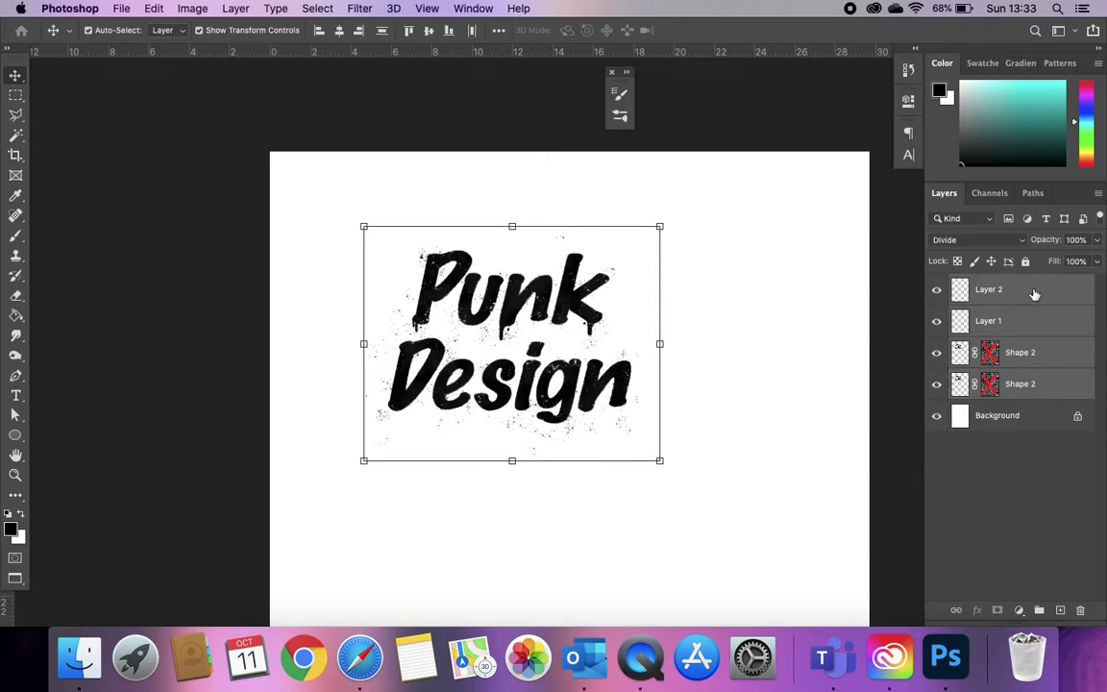
pyautogui.rightClick(1035, 292)
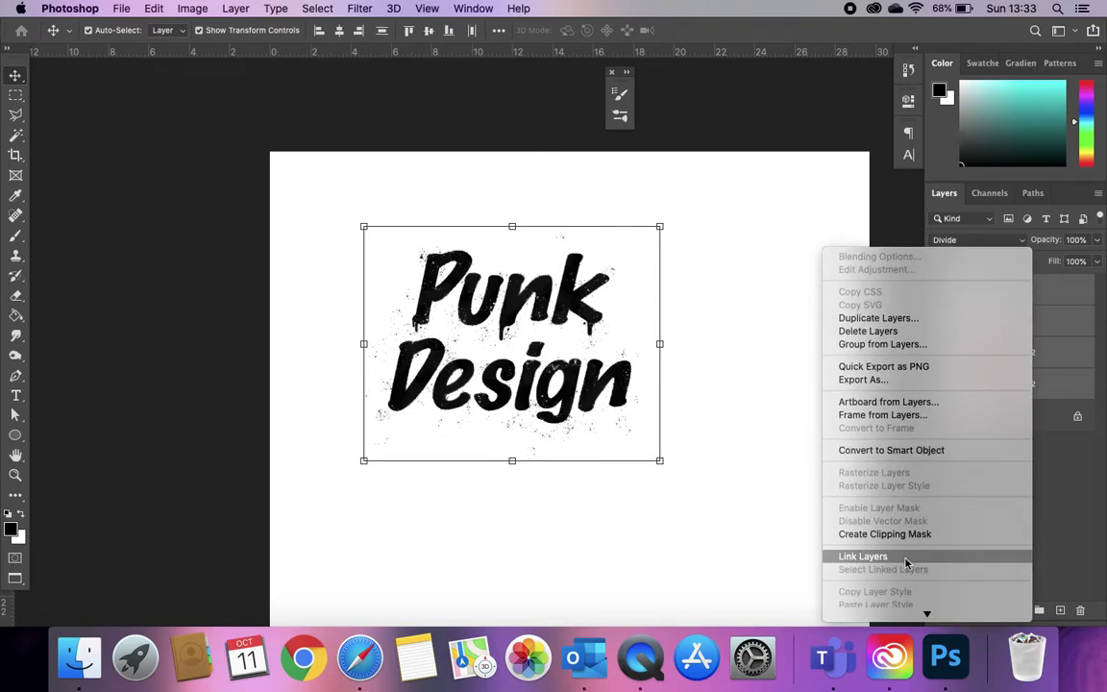
pyautogui.click(1104, 314)
pyautogui.press('super+g')
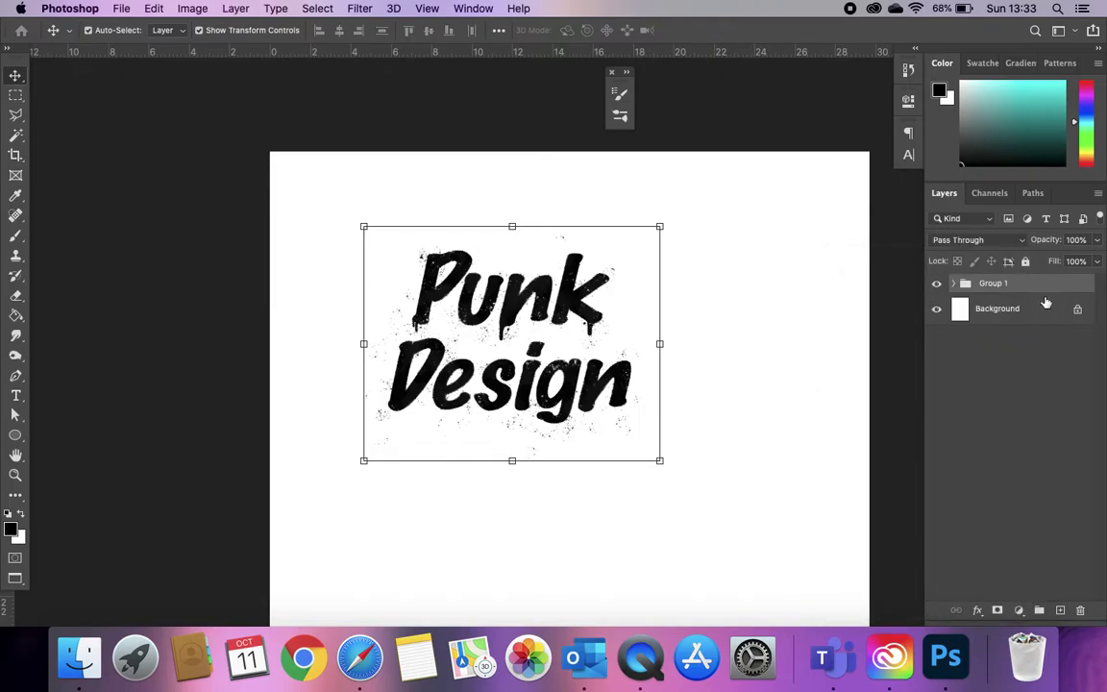
pyautogui.click(1027, 262)
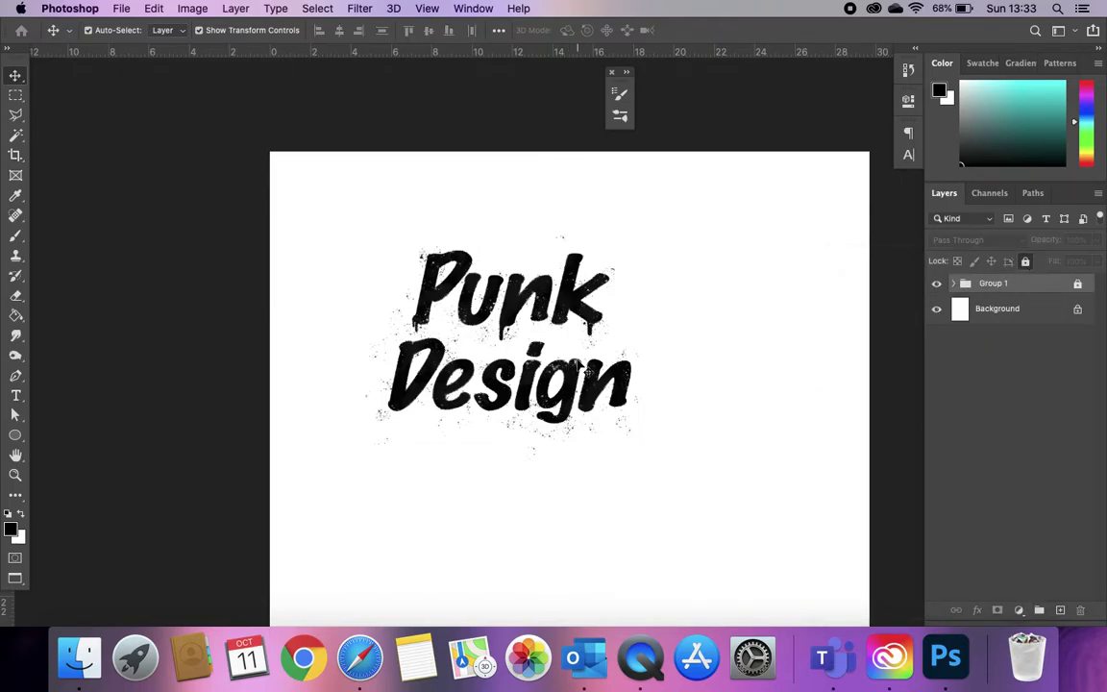
# Step: Switch to Safari to view the "Lesson 2 - Punk Inspiration" slide and return to Photoshop
pyautogui.scroll(-5, 617, 387)
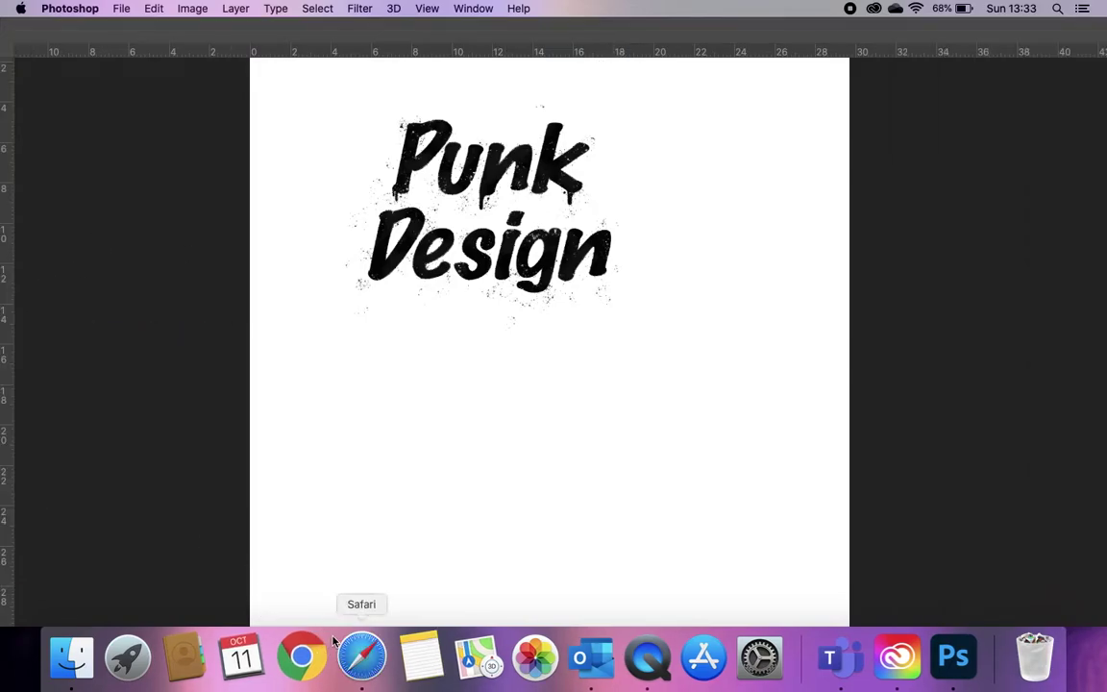
pyautogui.click(359, 656)
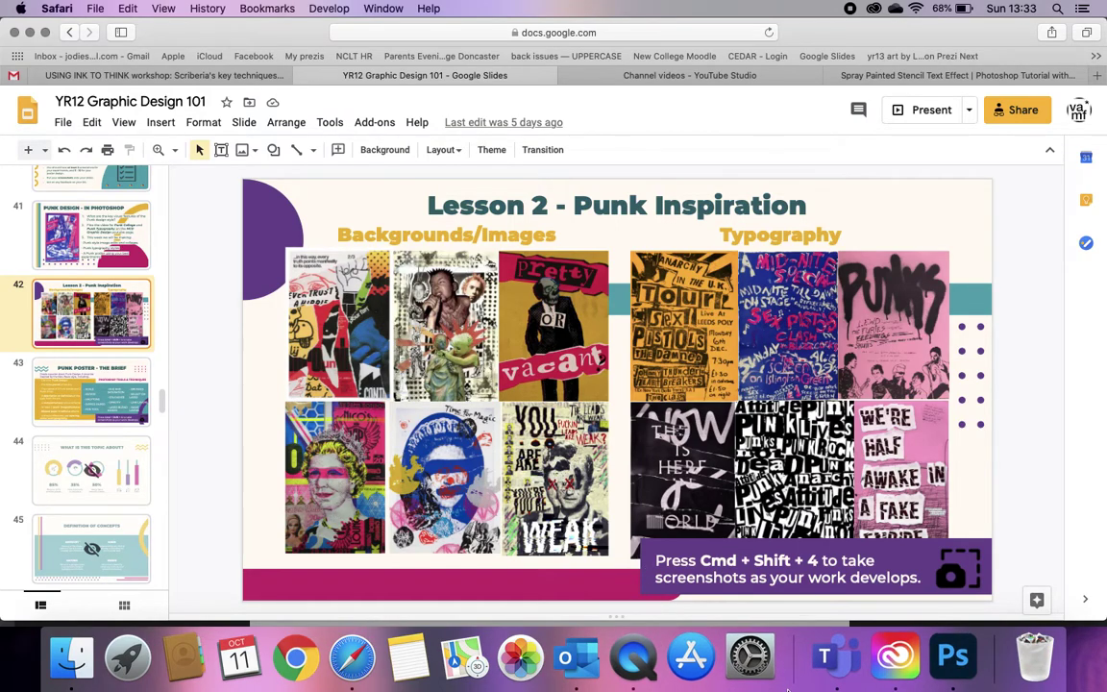
pyautogui.click(946, 657)
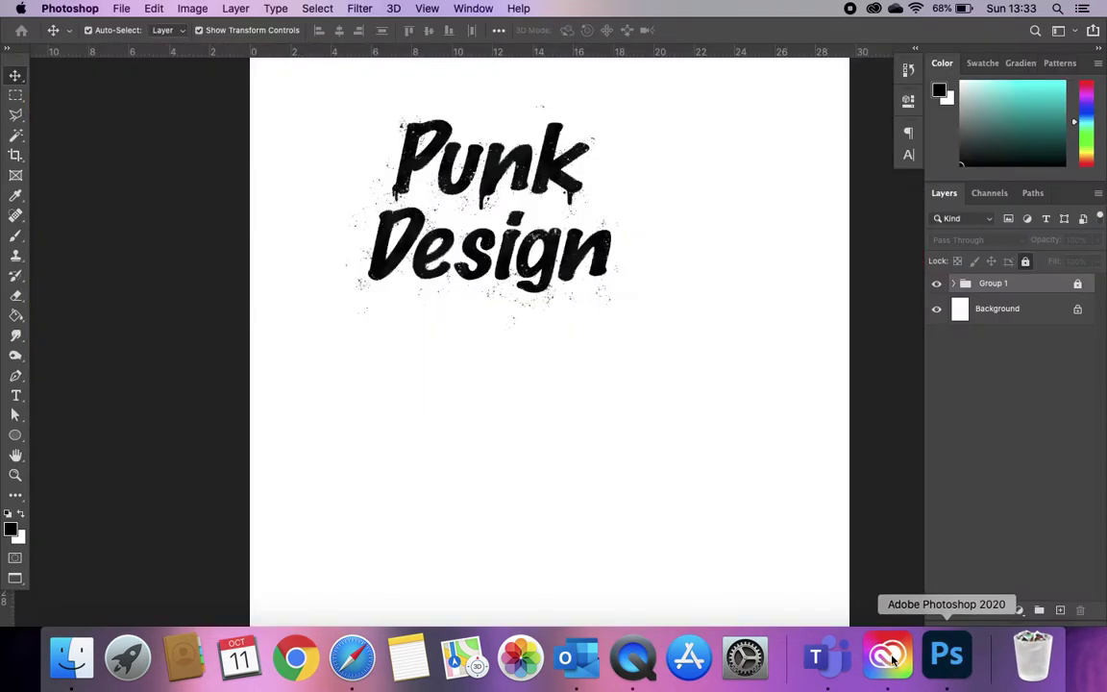
# Step: Add the letters "P" and "U" as separate text layers in the empty area below "Punk Design"
pyautogui.click(15, 395)
pyautogui.moveTo(407, 368); pyautogui.dragTo(710, 530)
pyautogui.write('P')
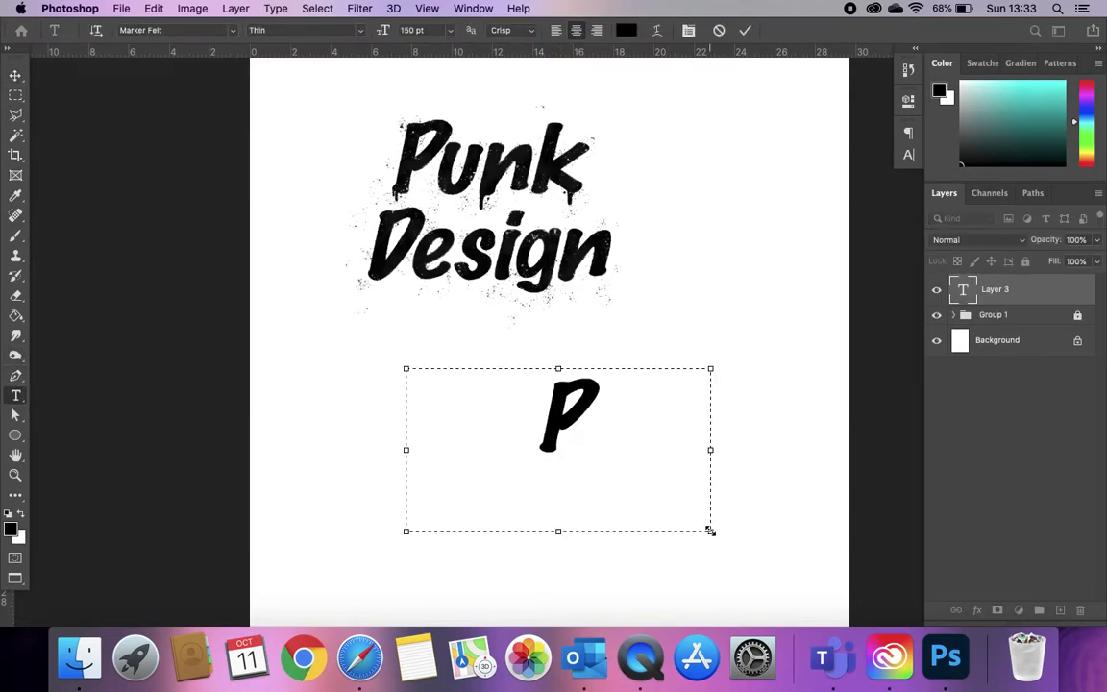
pyautogui.moveTo(717, 458); pyautogui.dragTo(484, 447)
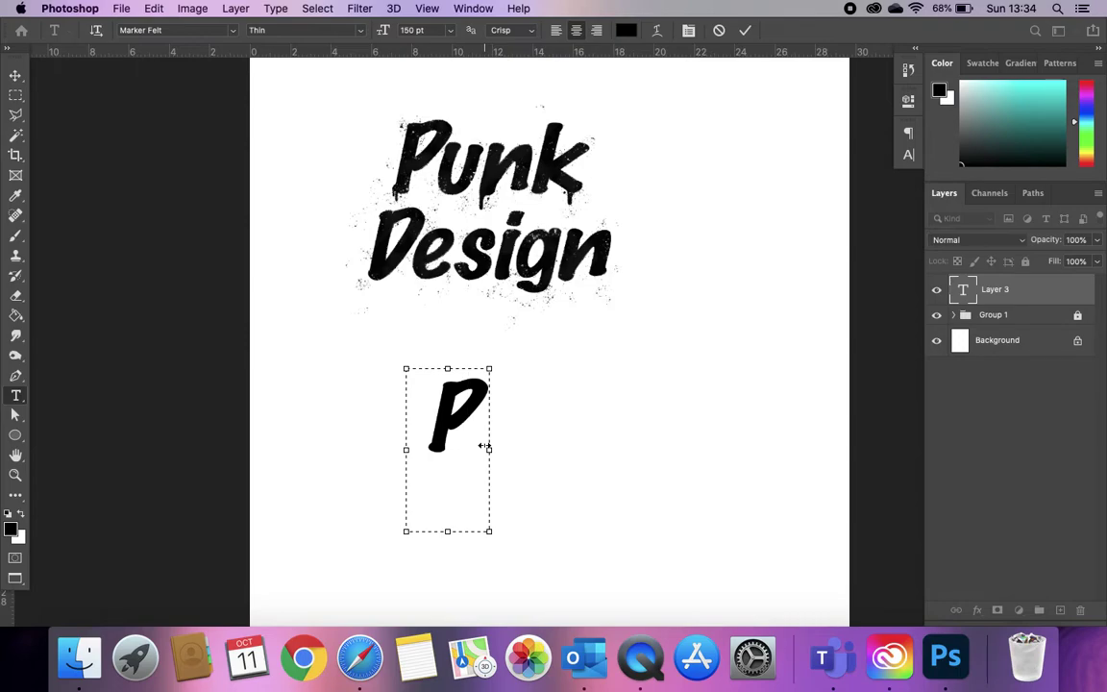
pyautogui.click(743, 30)
pyautogui.moveTo(522, 391); pyautogui.dragTo(626, 482)
pyautogui.write('U')
pyautogui.click(745, 30)
# Step: Add the letters "N" and "K" as two more separate text layers to the right of the U
pyautogui.moveTo(659, 390); pyautogui.dragTo(741, 438)
pyautogui.press('BackSpace')
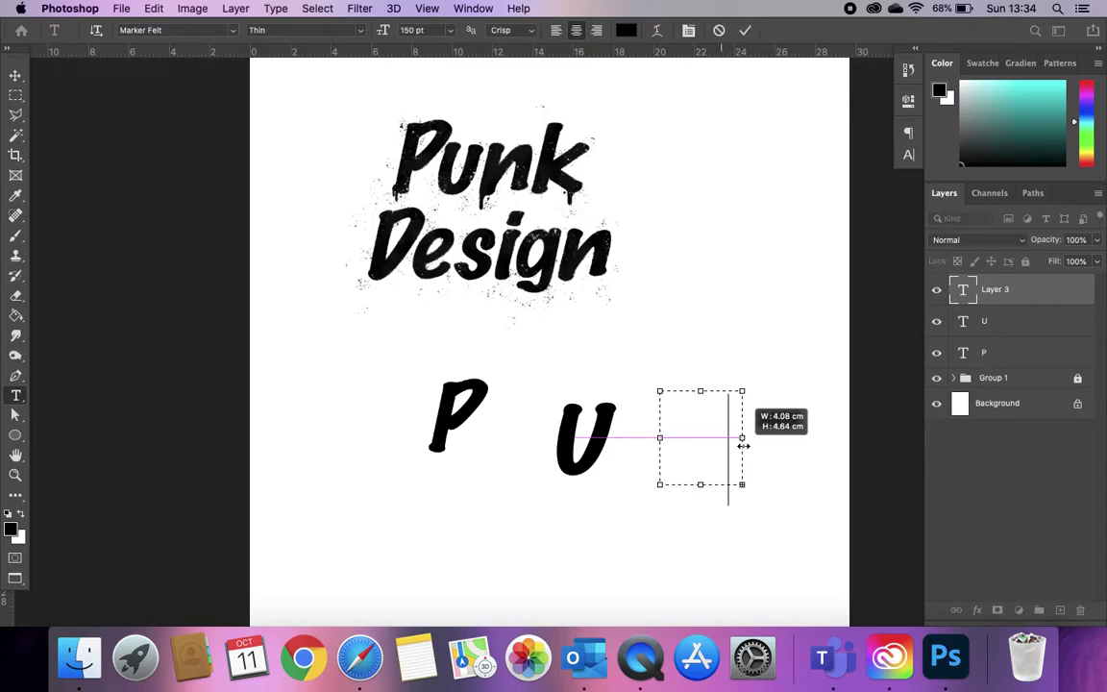
pyautogui.write('N')
pyautogui.click(745, 383)
pyautogui.moveTo(743, 371); pyautogui.dragTo(832, 483)
pyautogui.write('K')
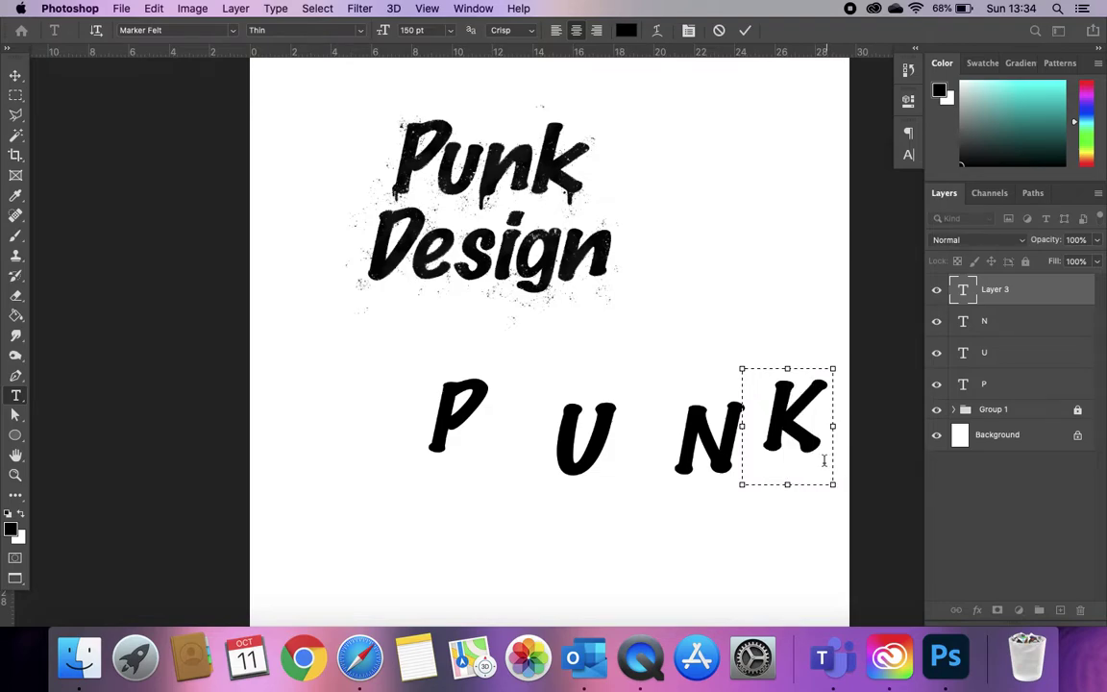
pyautogui.click(745, 30)
# Step: Arrange the four separate letters in an evenly spaced row spelling "PUNK" beneath "Punk Design"
pyautogui.click(14, 76)
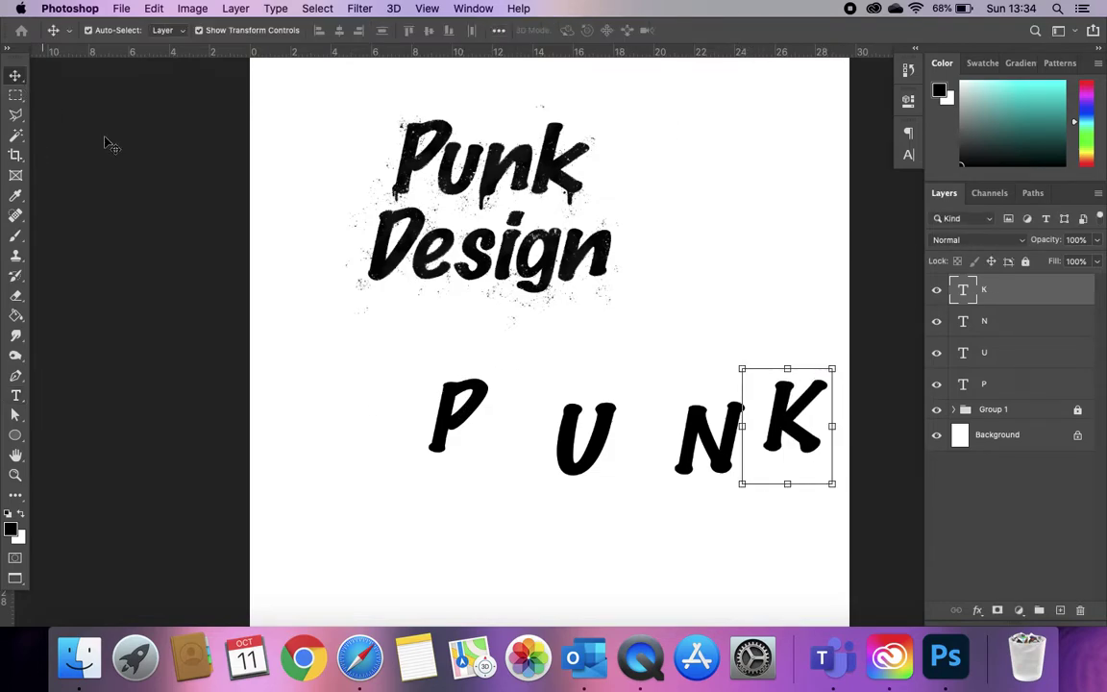
pyautogui.moveTo(447, 415); pyautogui.dragTo(364, 423)
pyautogui.moveTo(588, 457); pyautogui.dragTo(472, 444)
pyautogui.moveTo(661, 456); pyautogui.dragTo(529, 448)
pyautogui.moveTo(779, 430); pyautogui.dragTo(648, 444)
# Step: Rotate the K about 15 degrees clockwise and tilt the U slightly counterclockwise
pyautogui.moveTo(702, 383); pyautogui.dragTo(630, 445)
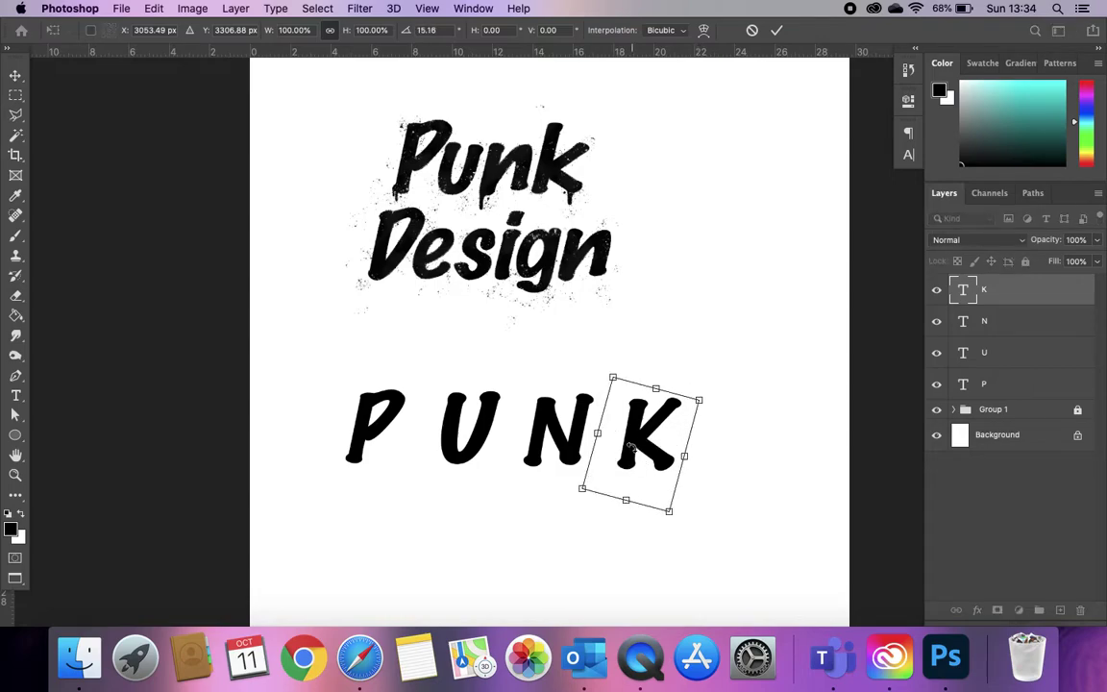
pyautogui.press('Return')
pyautogui.click(484, 437)
pyautogui.moveTo(520, 374); pyautogui.dragTo(536, 348)
pyautogui.press('super+z')
pyautogui.press('Return')
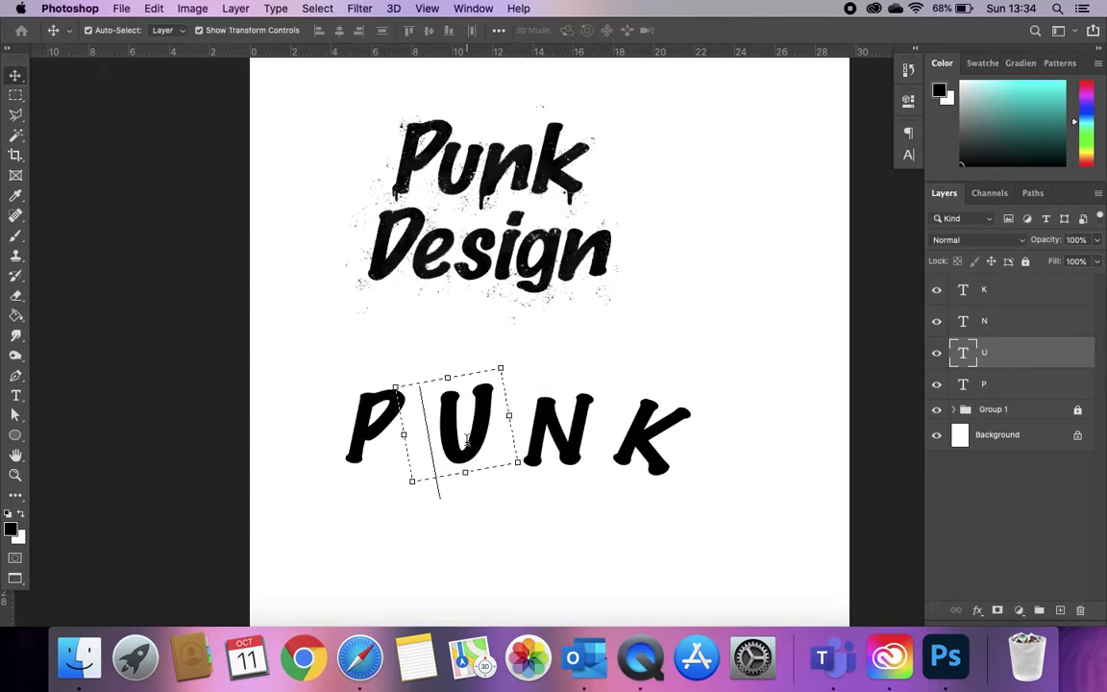
# Step: Show fonts of all classes and change the U's font to DIN Condensed
pyautogui.doubleClick(447, 430)
pyautogui.doubleClick(420, 412)
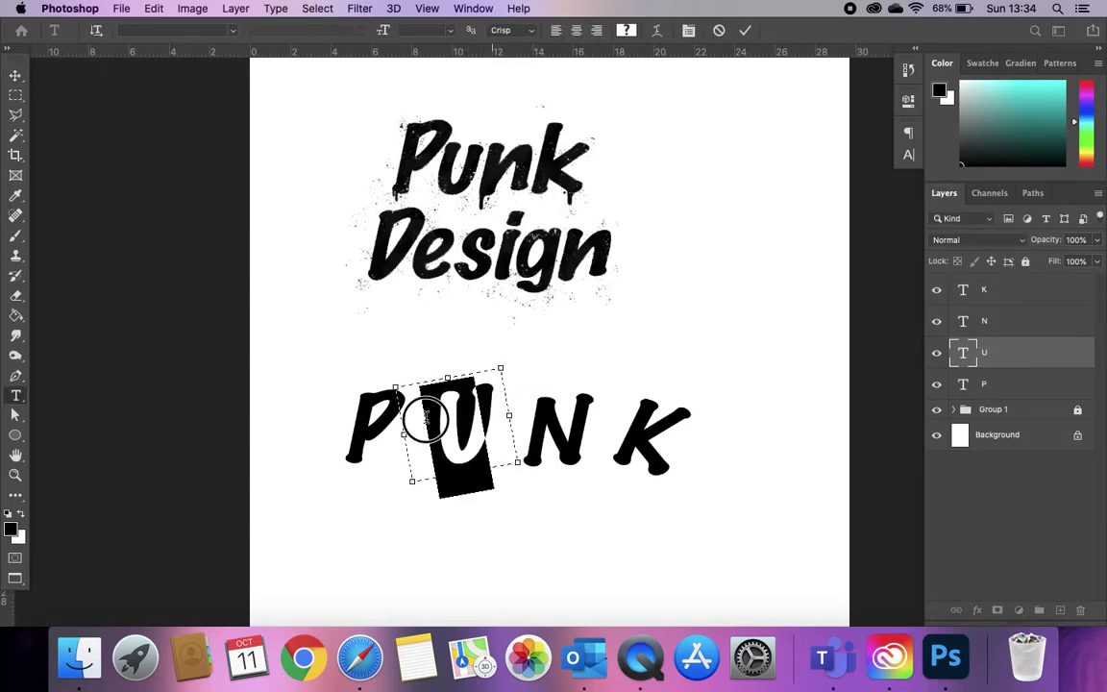
pyautogui.click(210, 31)
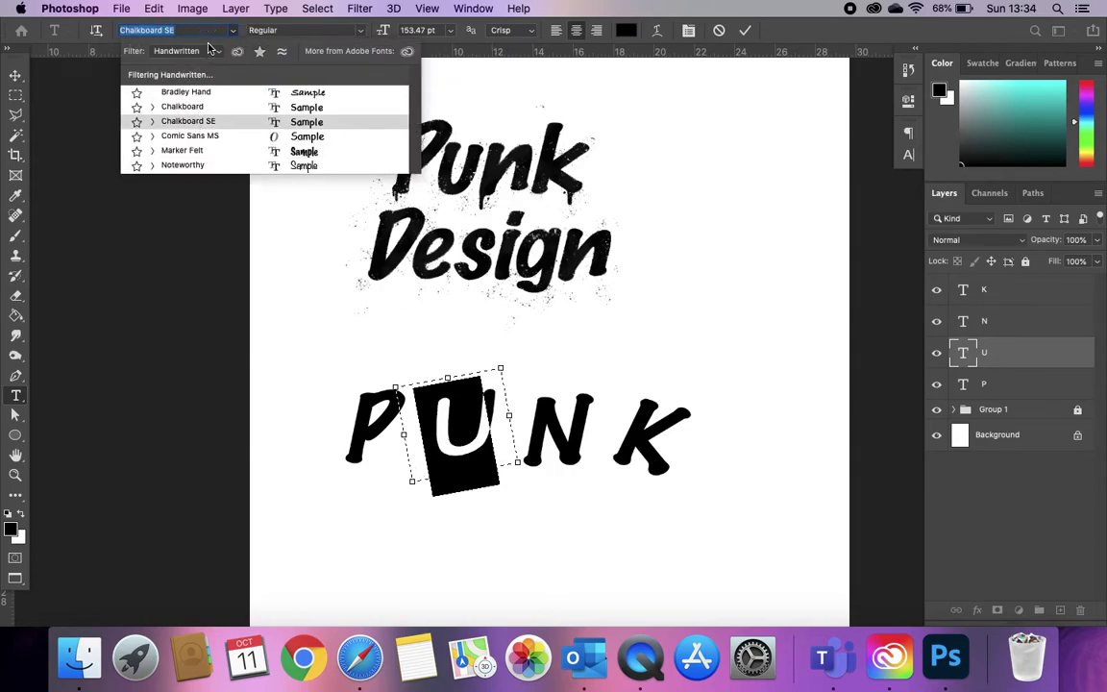
pyautogui.click(210, 50)
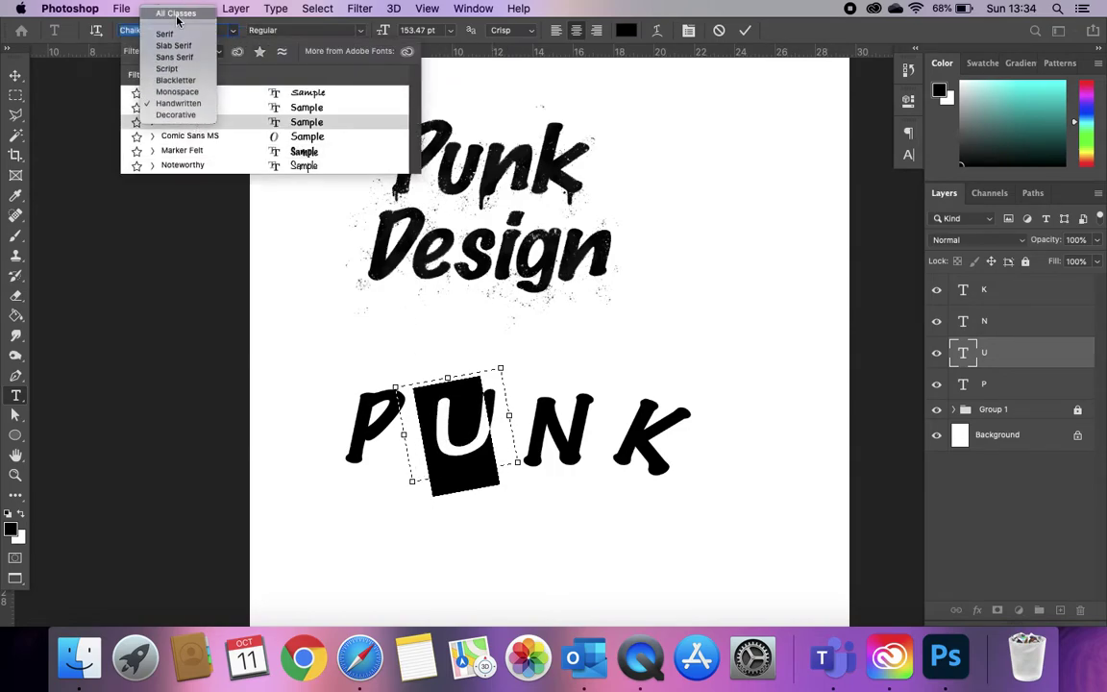
pyautogui.click(176, 19)
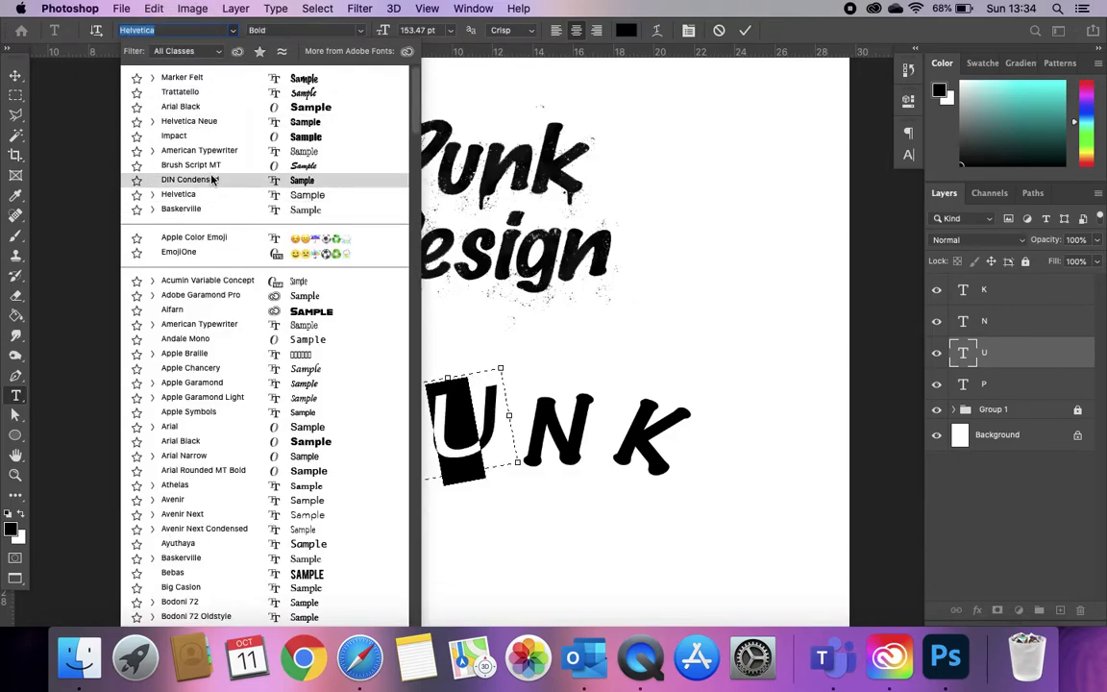
pyautogui.click(210, 180)
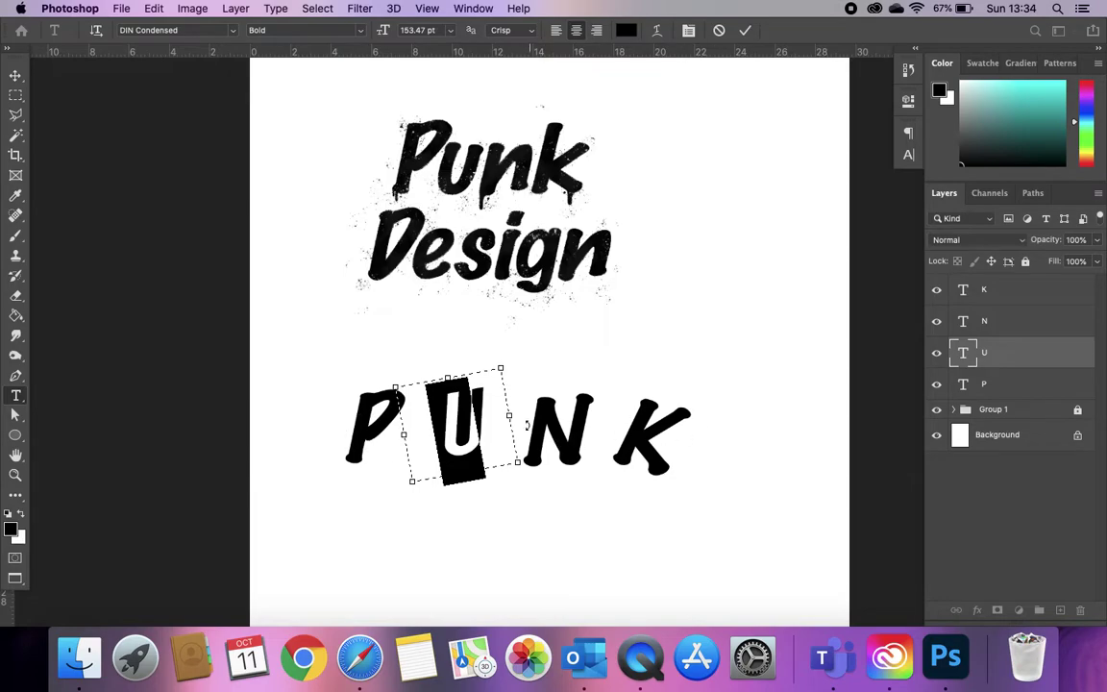
pyautogui.click(745, 29)
# Step: Change the N's font to Baskerville
pyautogui.doubleClick(546, 432)
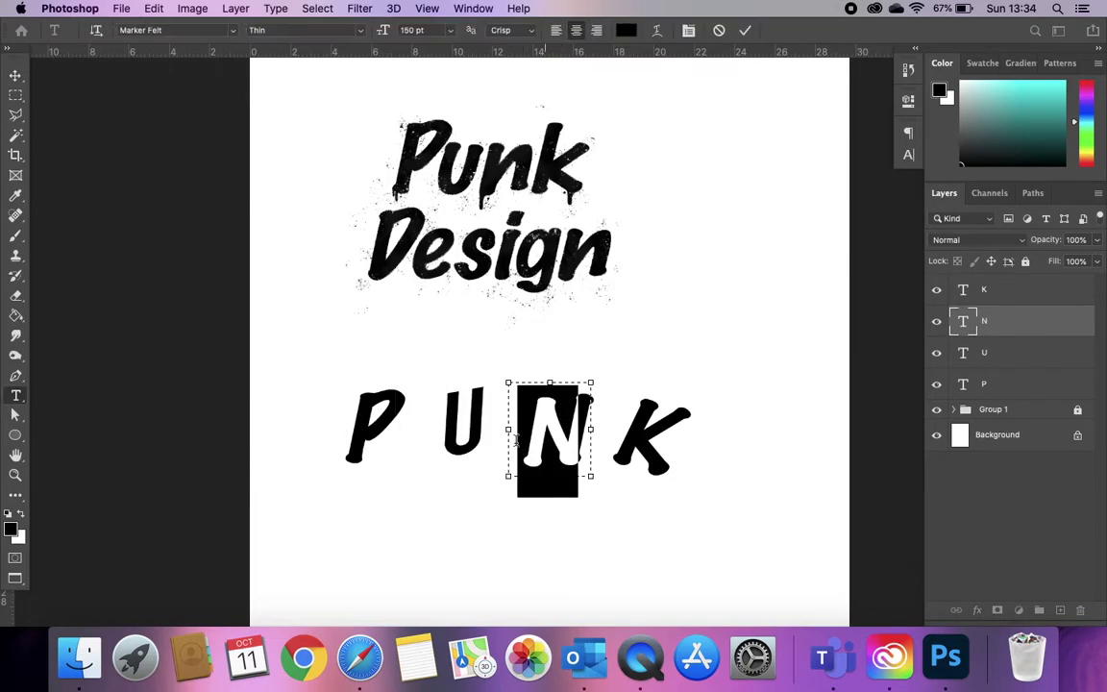
pyautogui.click(231, 30)
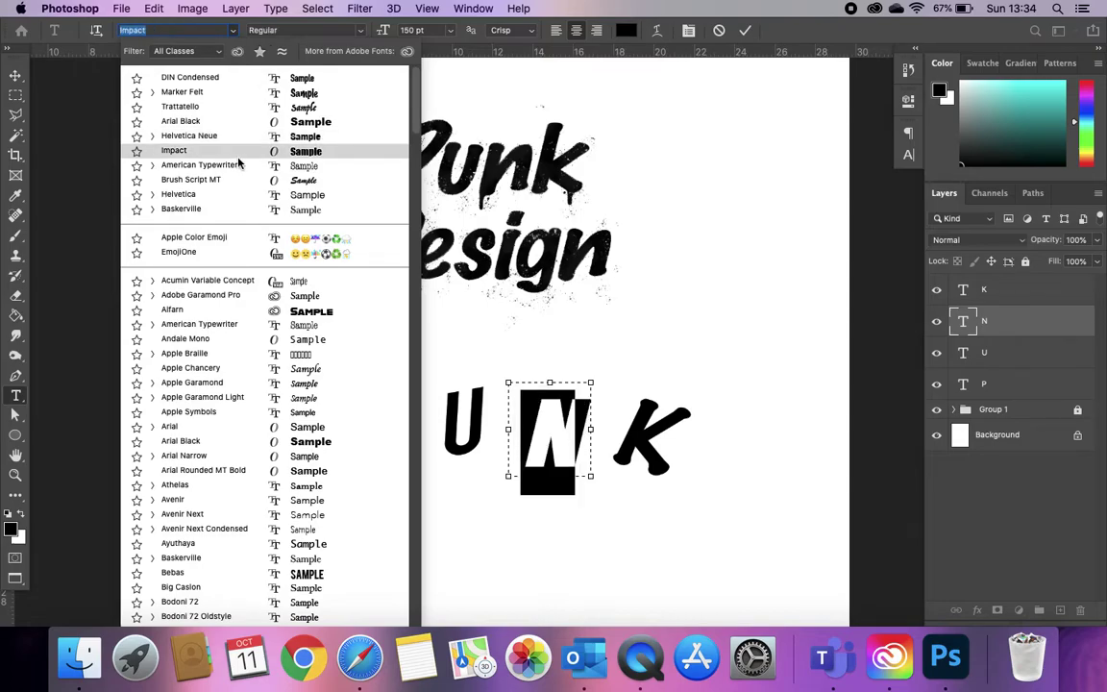
pyautogui.click(227, 213)
pyautogui.click(745, 31)
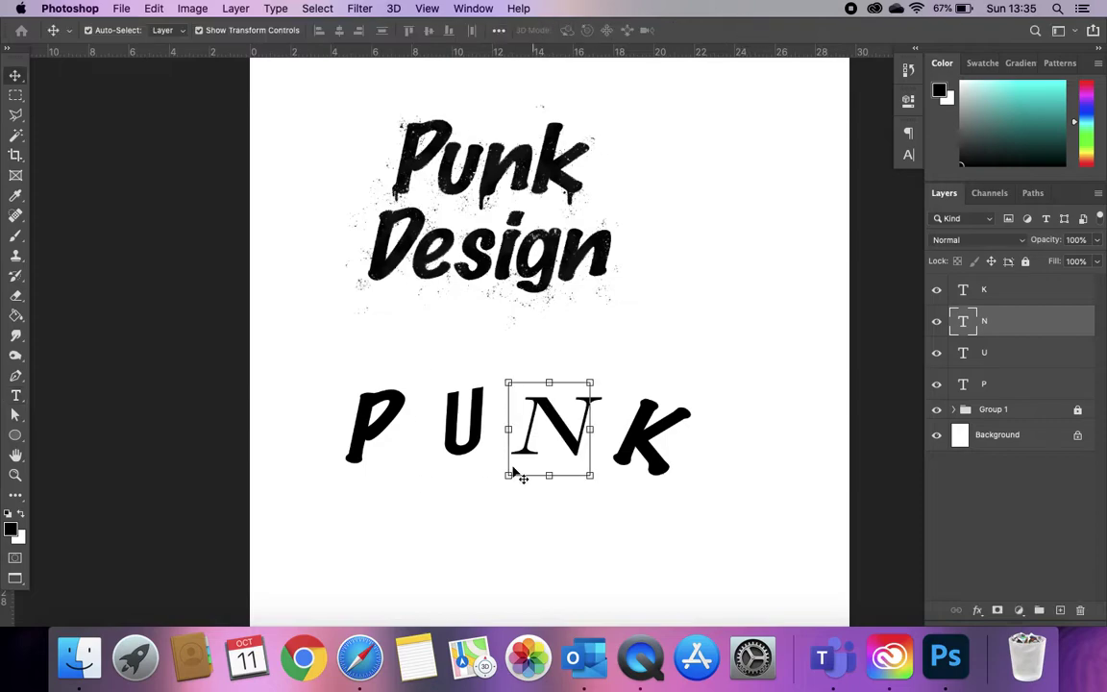
# Step: Keep the P's font as it is and change the K's font to Arial Rounded MT Bold
pyautogui.doubleClick(371, 428)
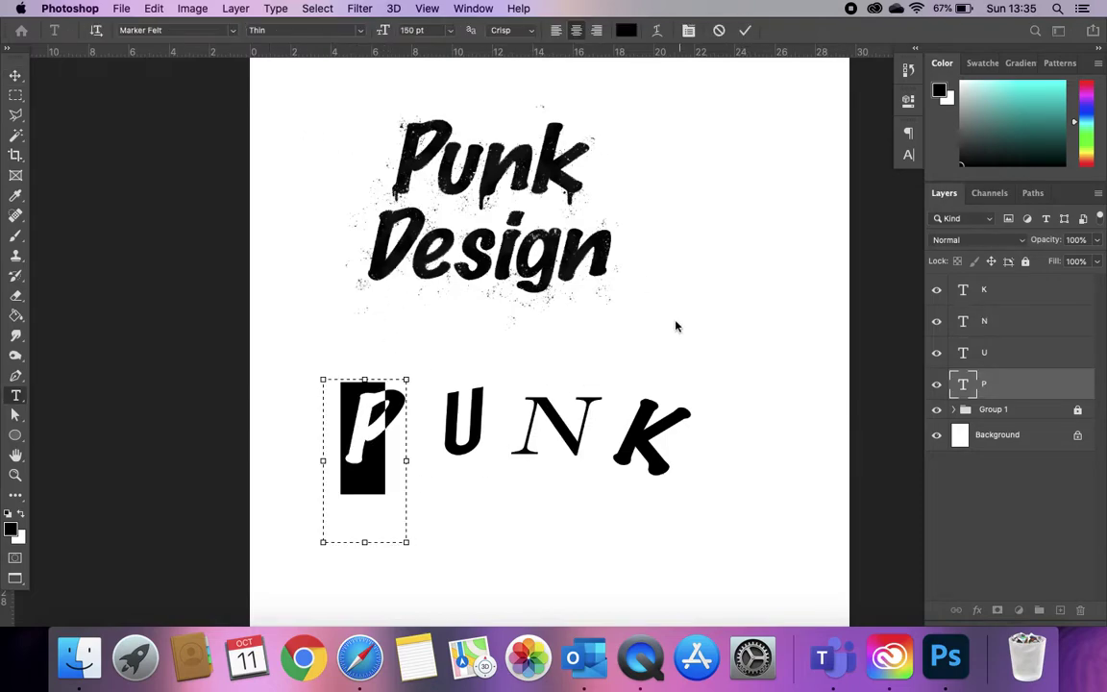
pyautogui.press('super+Return')
pyautogui.doubleClick(654, 437)
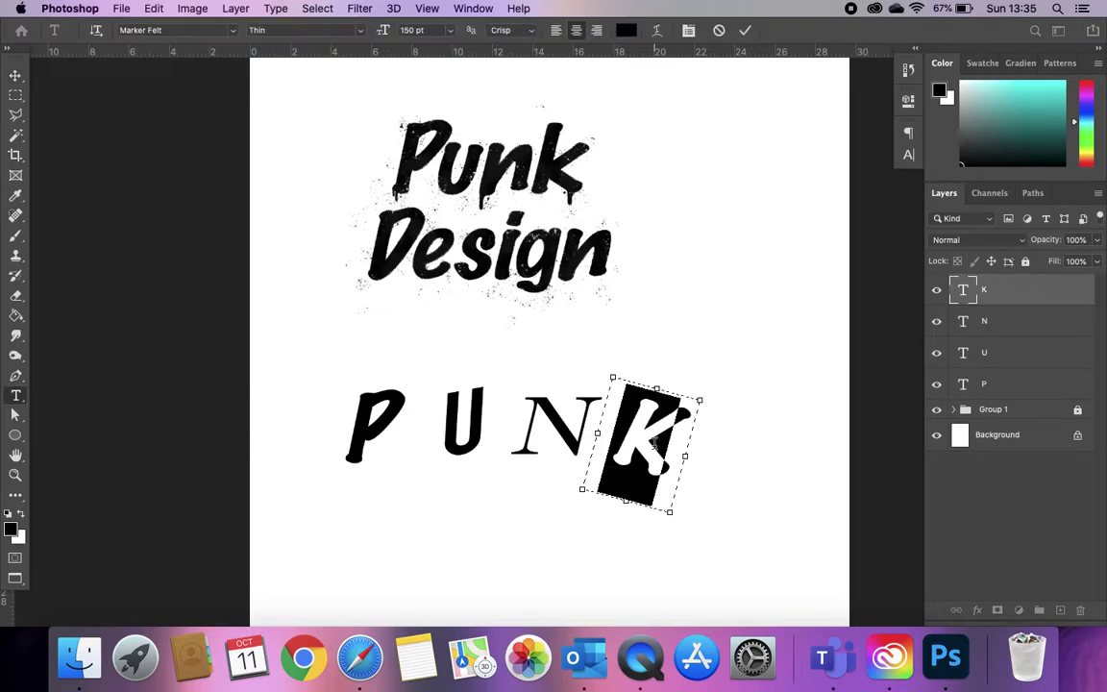
pyautogui.click(232, 30)
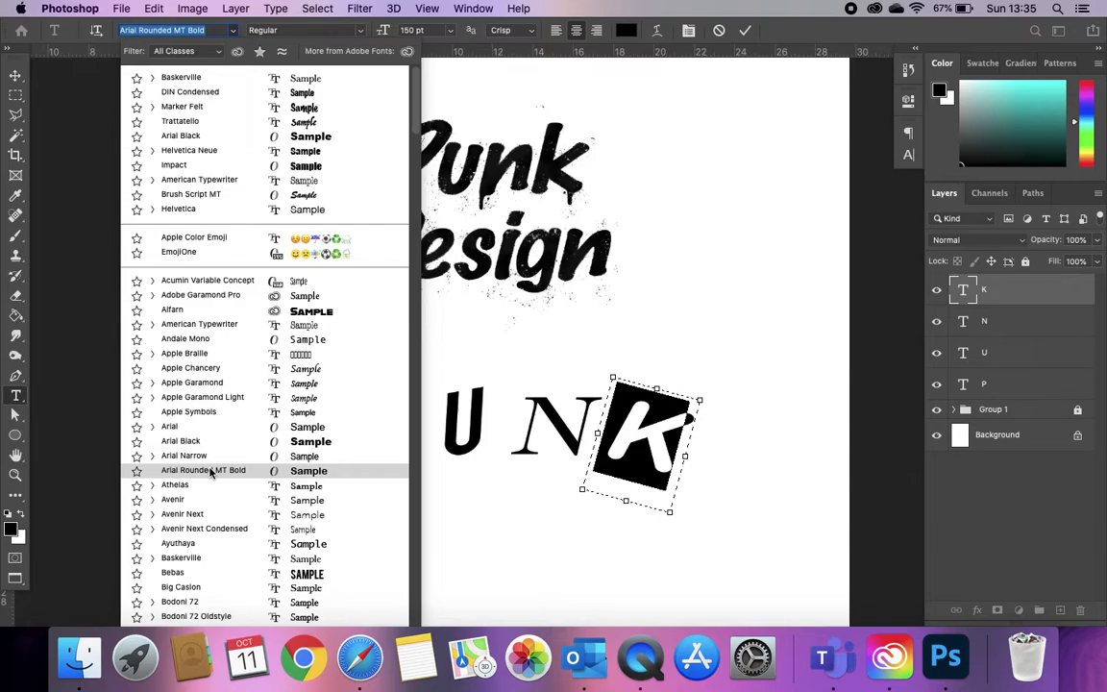
pyautogui.click(211, 471)
pyautogui.click(745, 30)
pyautogui.press('v')
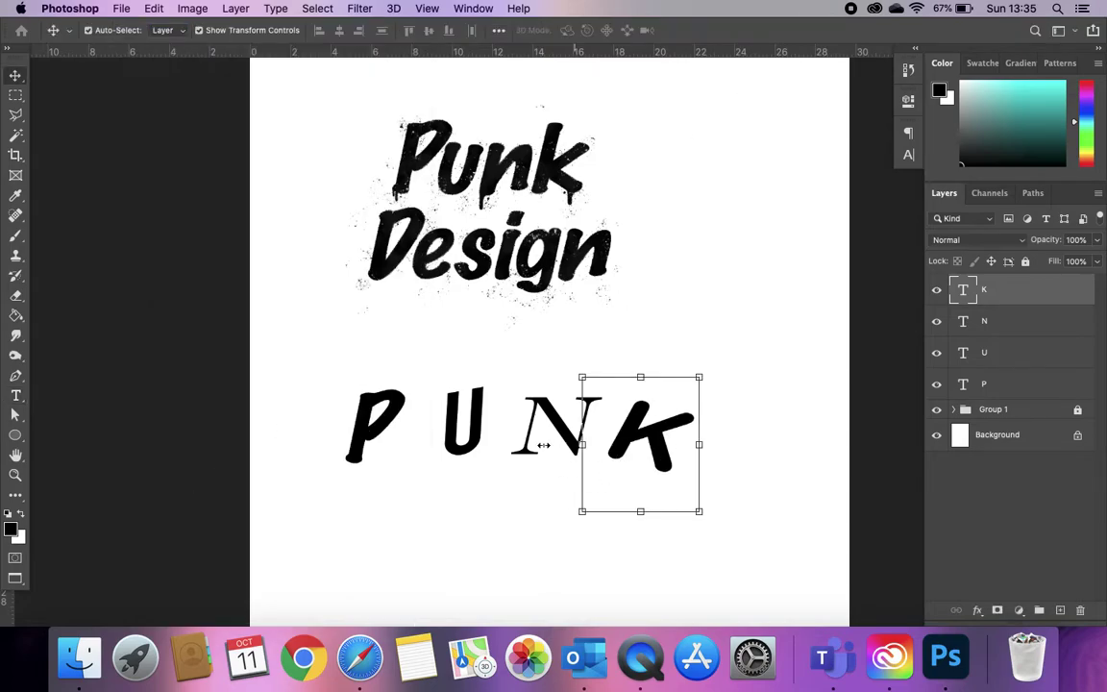
# Step: Enlarge the P, tilt it slightly counterclockwise and place it close beside the U
pyautogui.click(370, 443)
pyautogui.moveTo(412, 376); pyautogui.dragTo(430, 357)
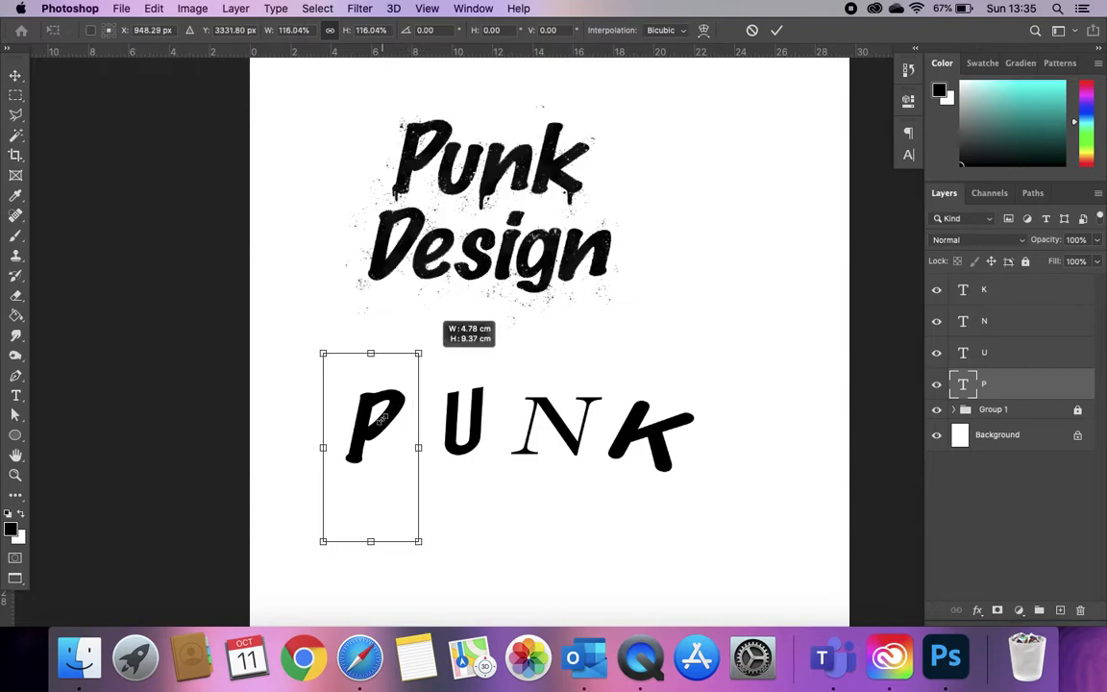
pyautogui.press('Return')
pyautogui.moveTo(430, 343); pyautogui.dragTo(444, 308)
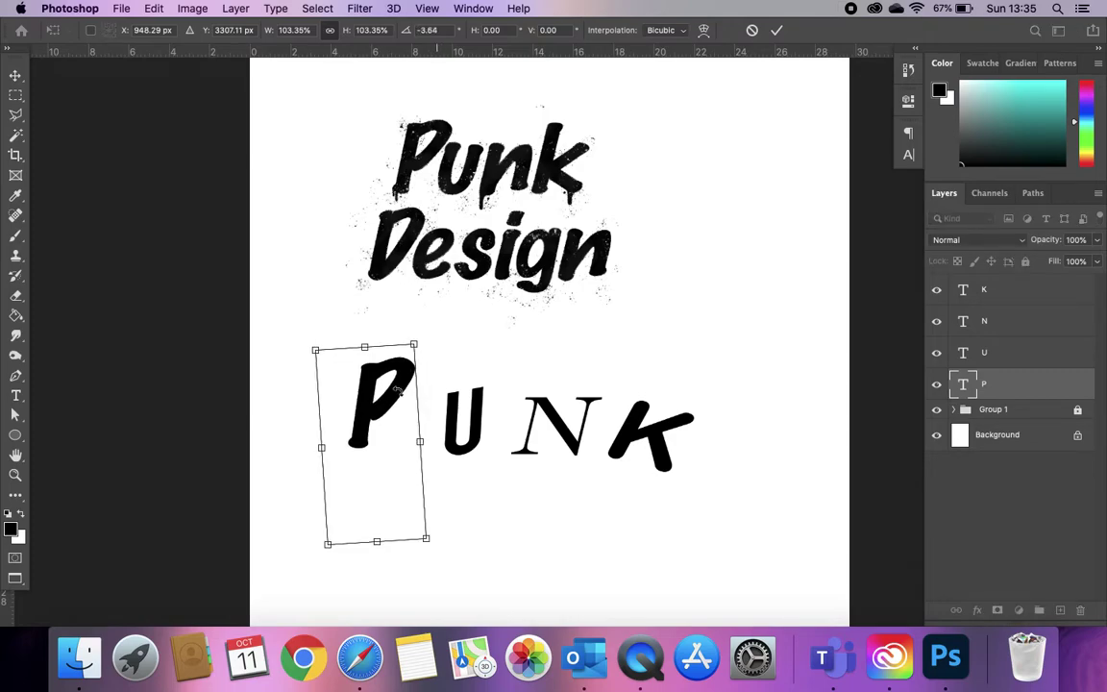
pyautogui.moveTo(379, 415); pyautogui.dragTo(377, 416)
pyautogui.press('Return')
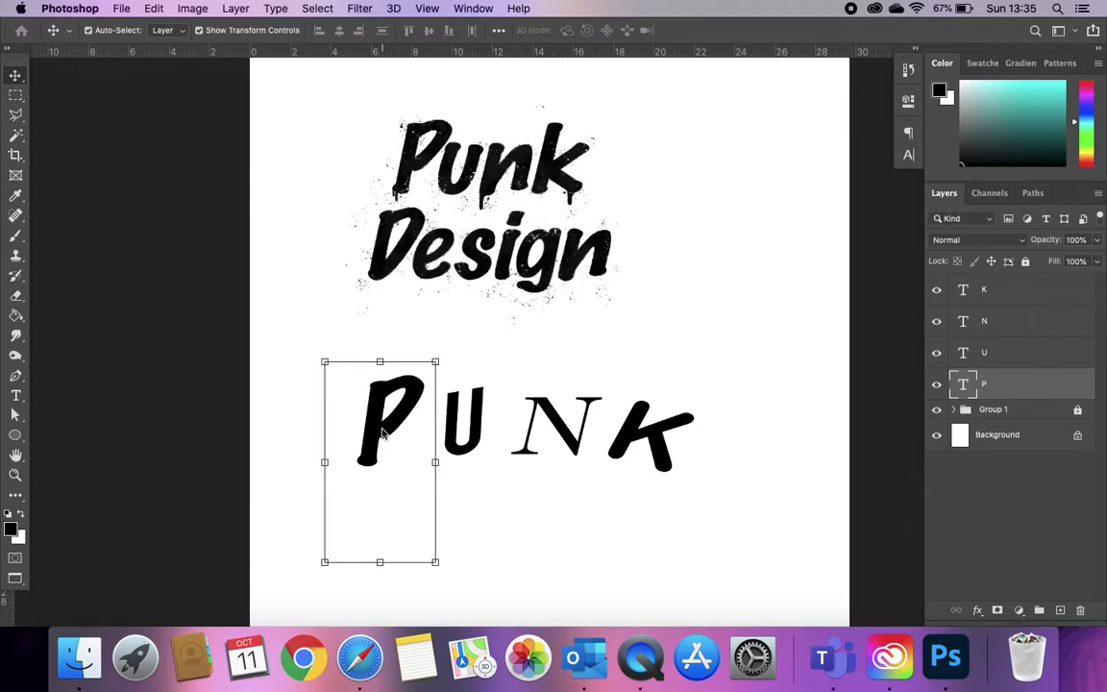
# Step: Draw a closed, uneven four-sided Pen shape around the P on a new layer directly above Group 1, beneath the letters
pyautogui.click(818, 468)
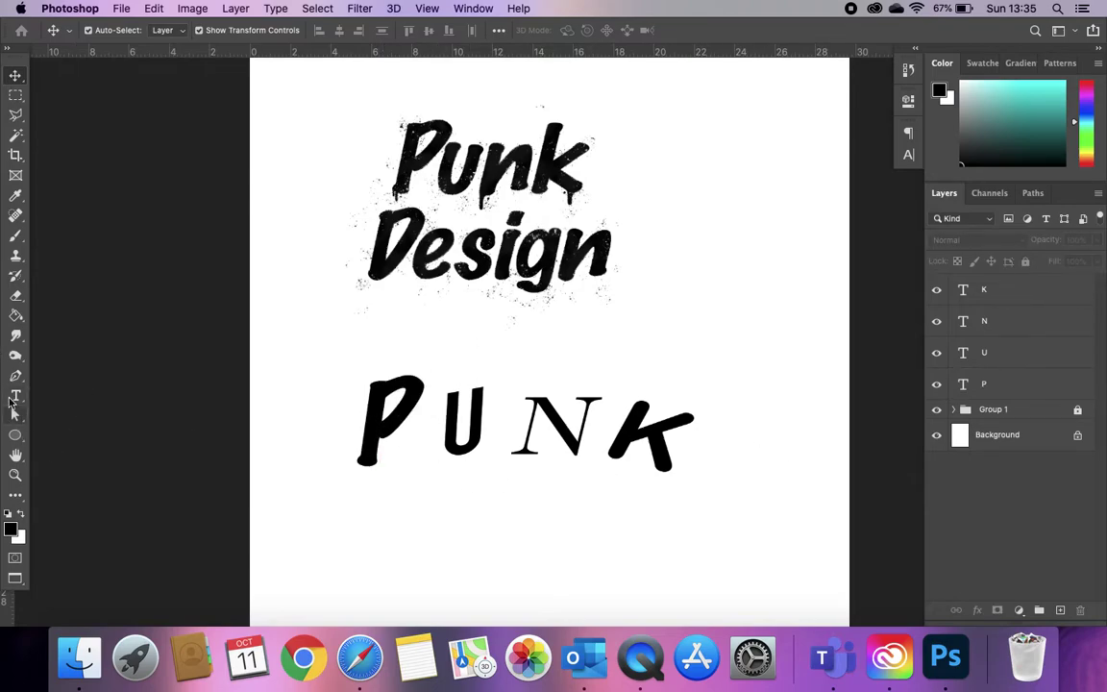
pyautogui.click(15, 375)
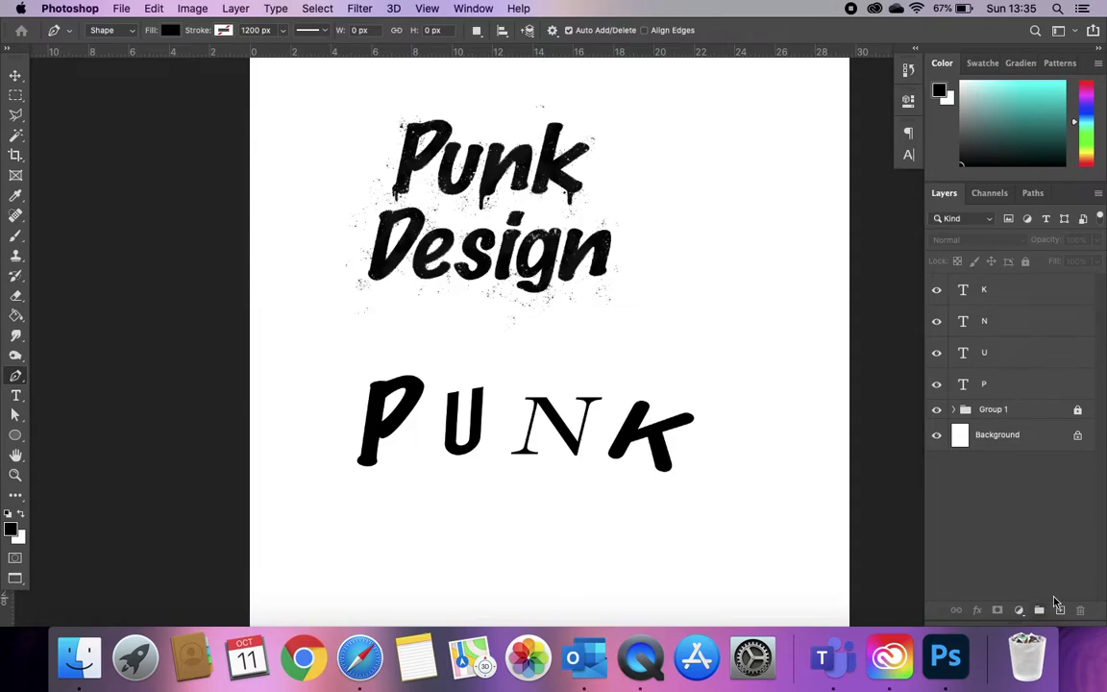
pyautogui.click(477, 30)
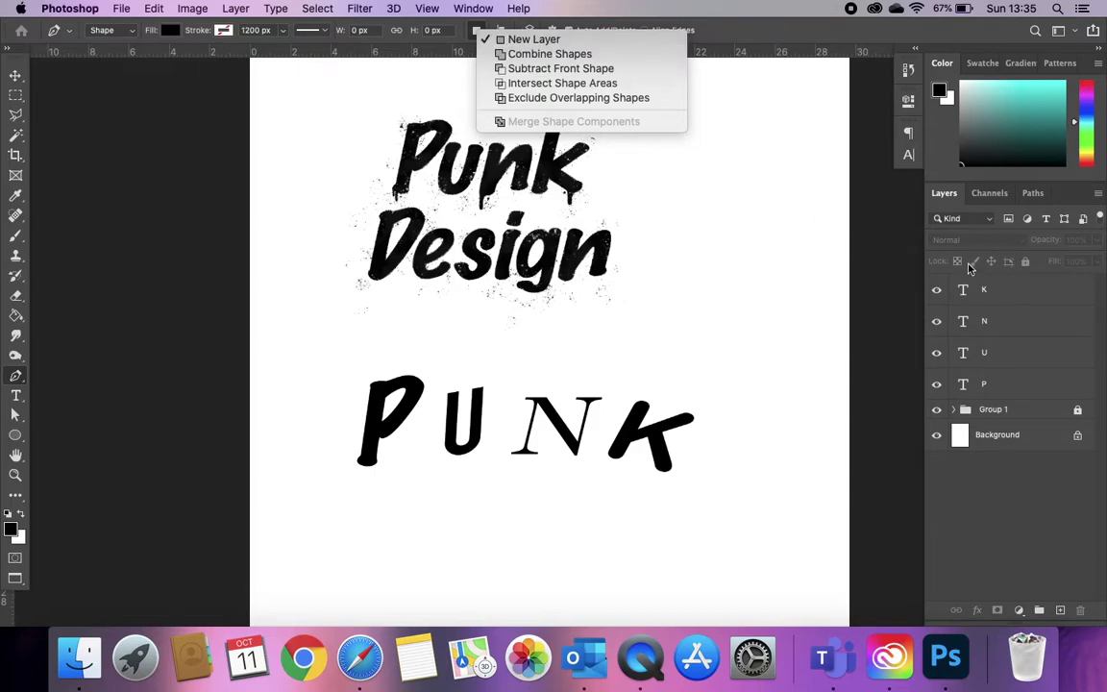
pyautogui.click(1007, 414)
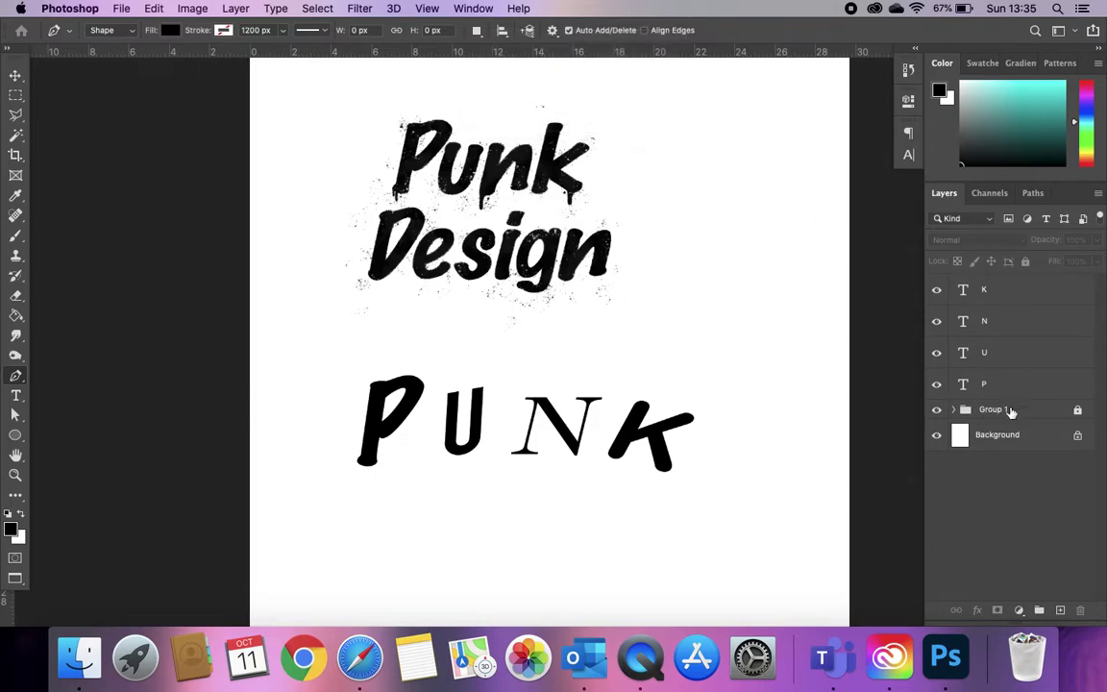
pyautogui.click(1009, 411)
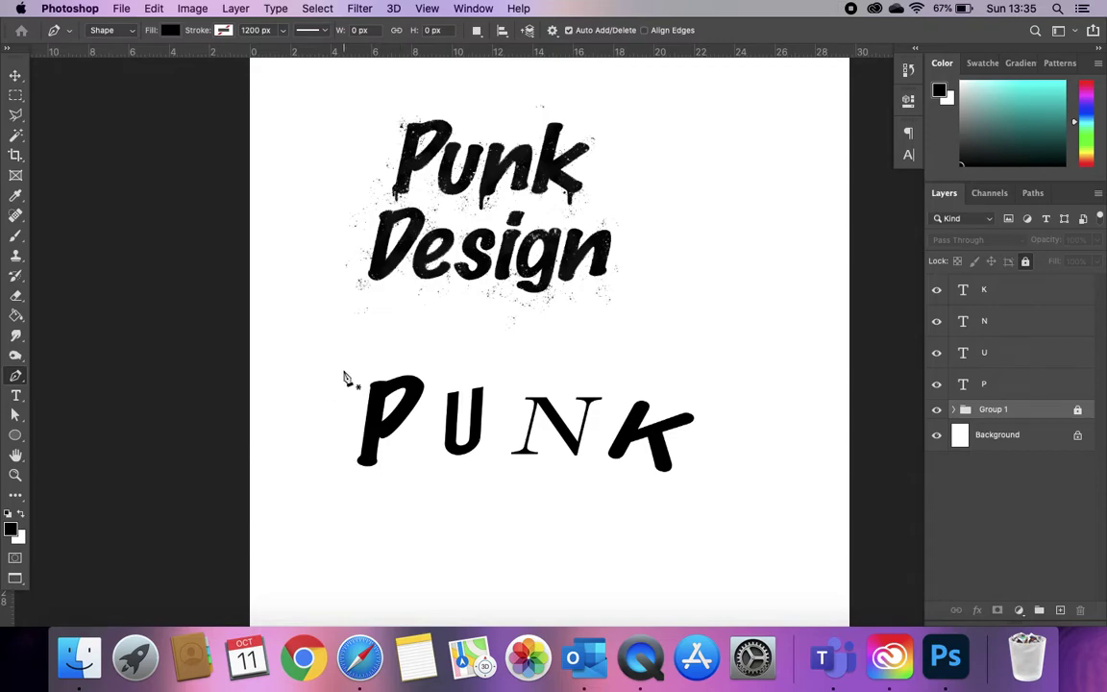
pyautogui.moveTo(344, 371); pyautogui.dragTo(359, 371)
pyautogui.click(434, 371)
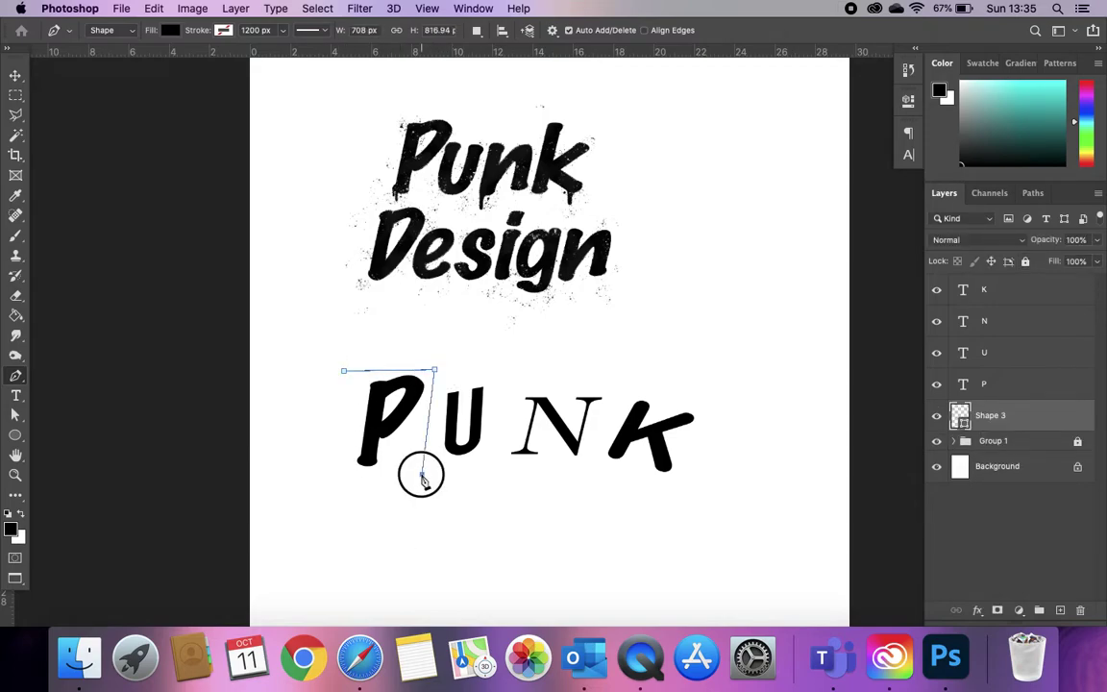
pyautogui.click(423, 473)
pyautogui.click(344, 473)
pyautogui.click(344, 371)
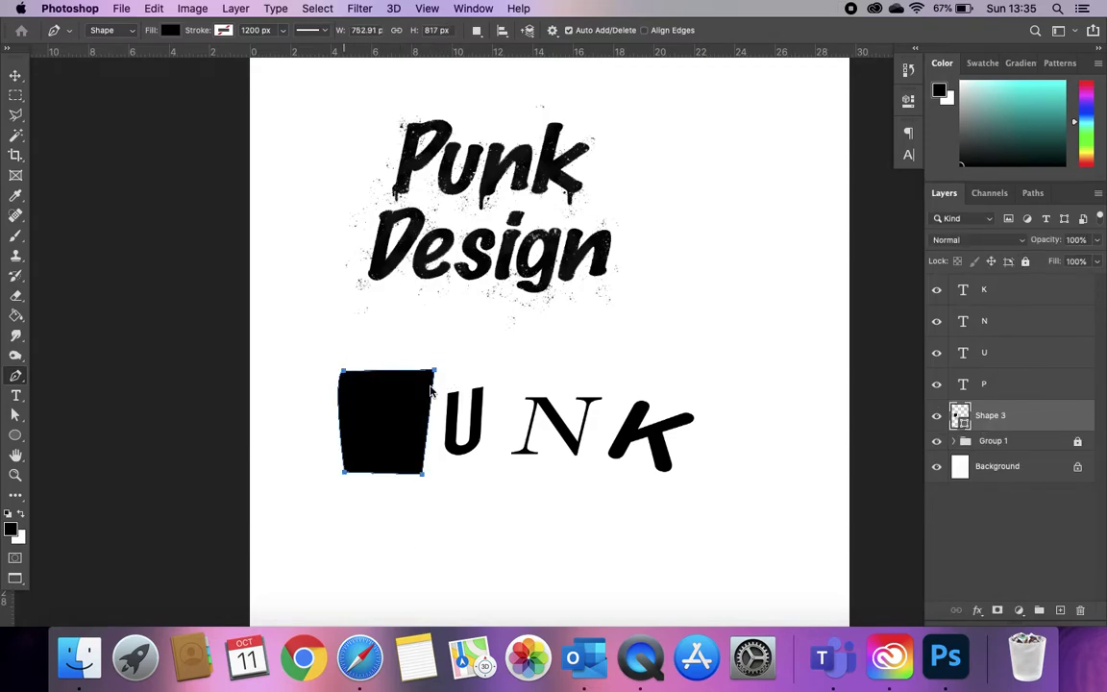
# Step: Reposition the upper-left anchor point of the shape behind the P, pulling it inward and back out to just outside the letter
pyautogui.moveTo(346, 375); pyautogui.dragTo(390, 423)
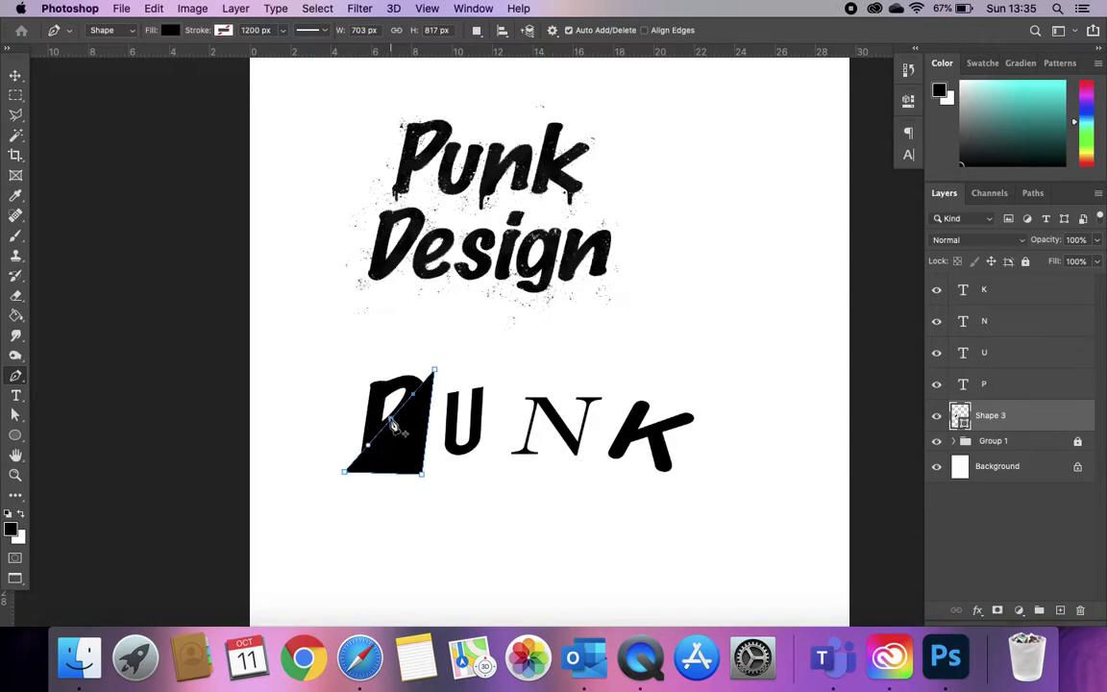
pyautogui.click(15, 414)
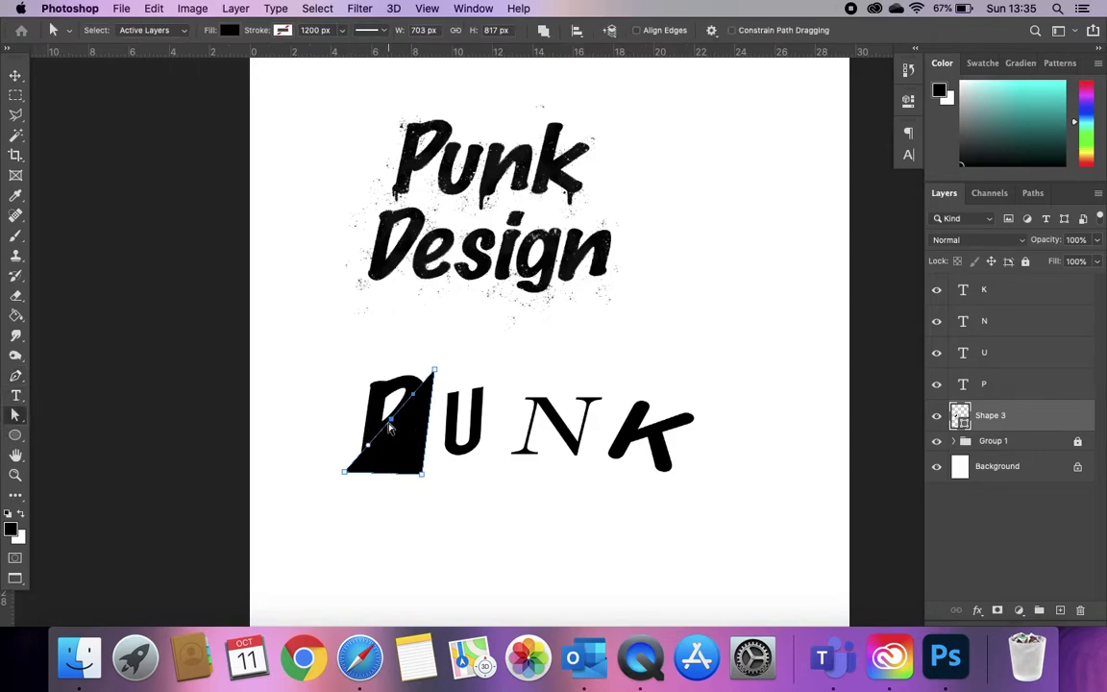
pyautogui.moveTo(389, 428); pyautogui.dragTo(349, 377)
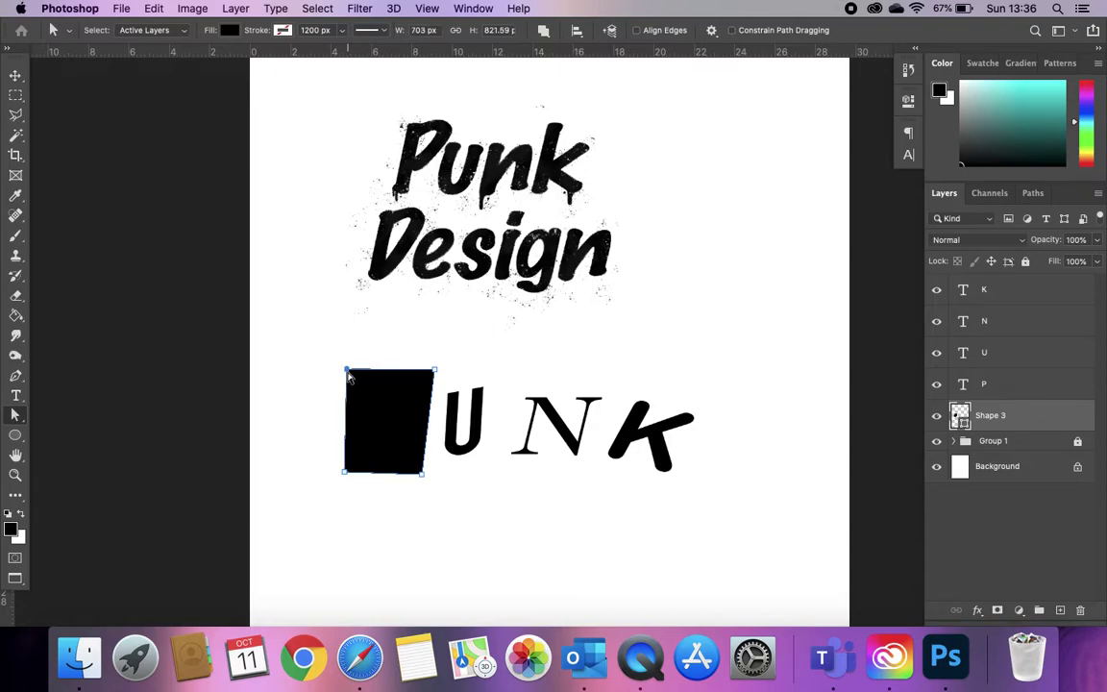
# Step: Fill the shape behind the P with the recently used yellow and return to the Pen tool
pyautogui.click(230, 31)
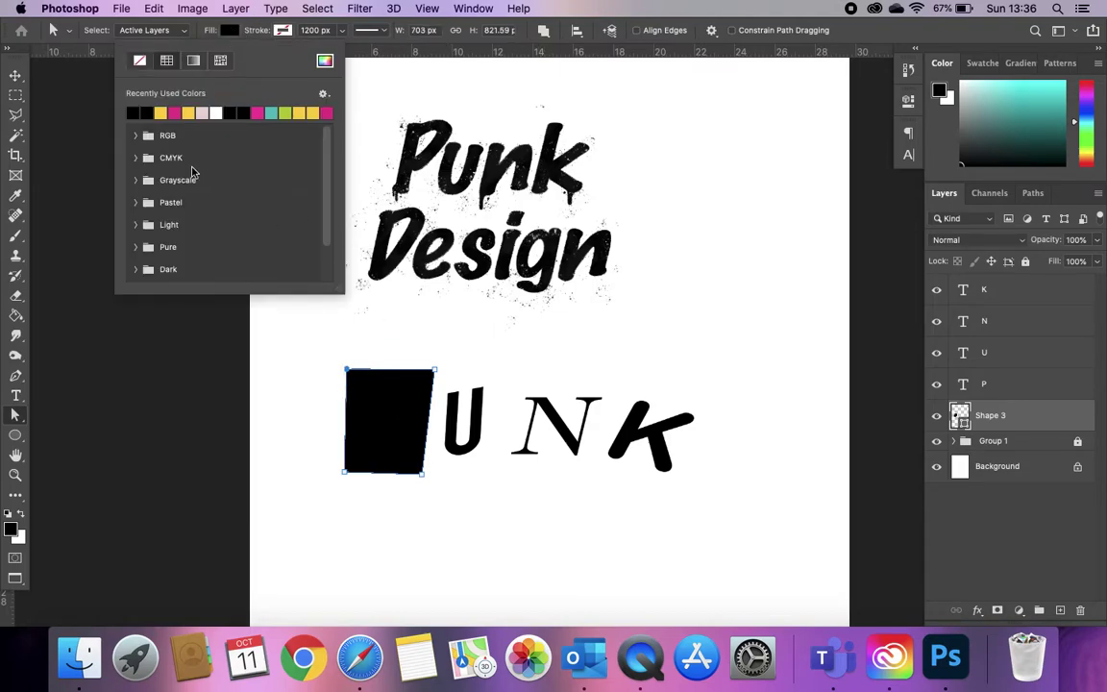
pyautogui.click(162, 112)
pyautogui.click(21, 67)
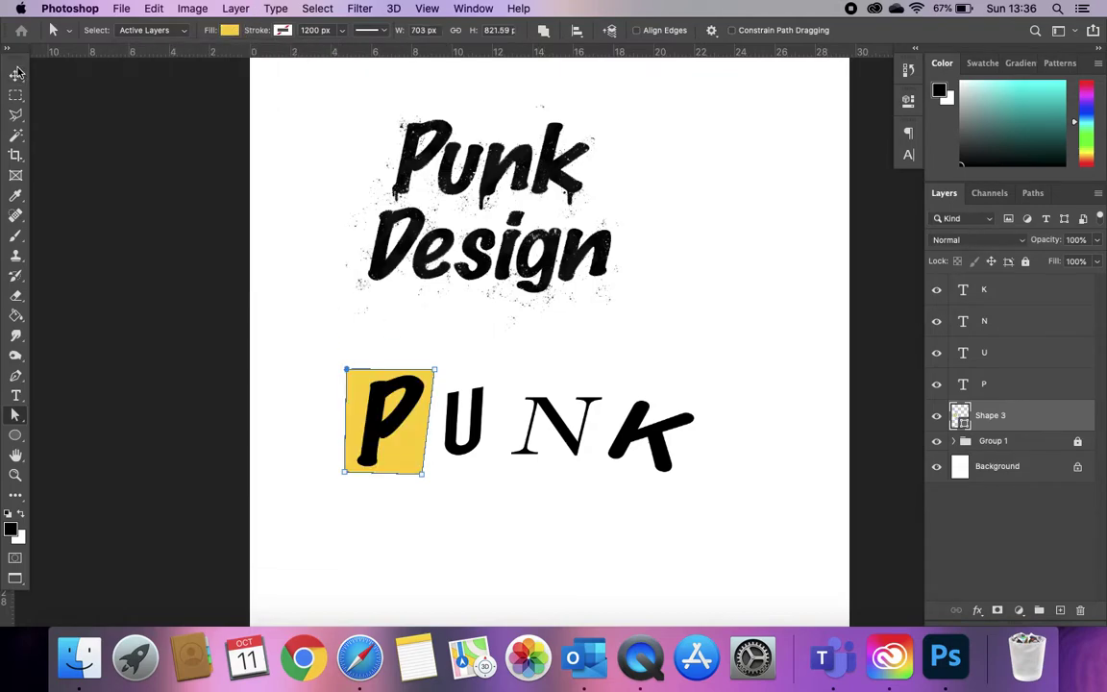
pyautogui.click(15, 74)
pyautogui.click(15, 376)
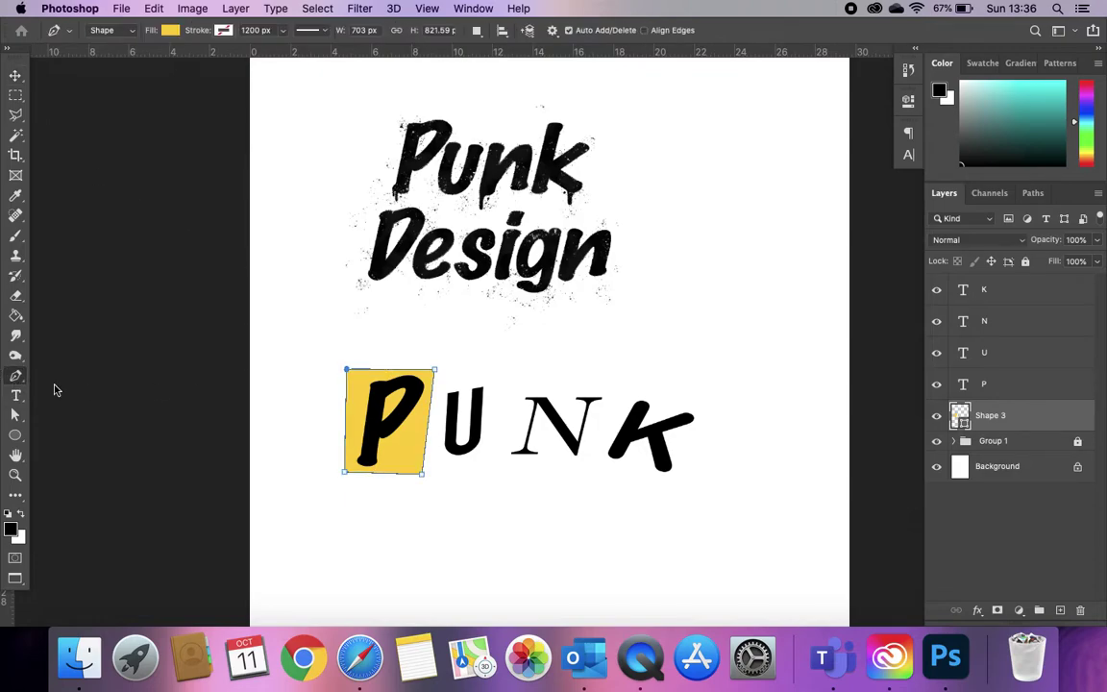
# Step: Draw a closed, uneven four-sided Pen shape around the U and fill it with the recently used black
pyautogui.click(423, 390)
pyautogui.click(496, 385)
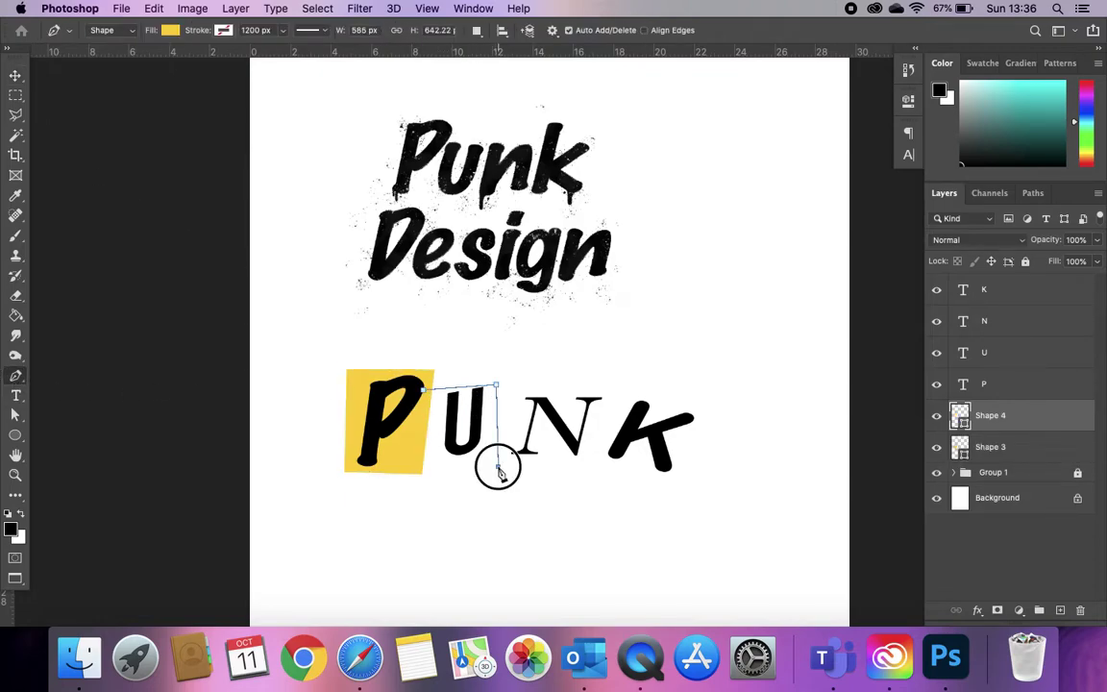
pyautogui.click(498, 466)
pyautogui.click(420, 470)
pyautogui.click(423, 390)
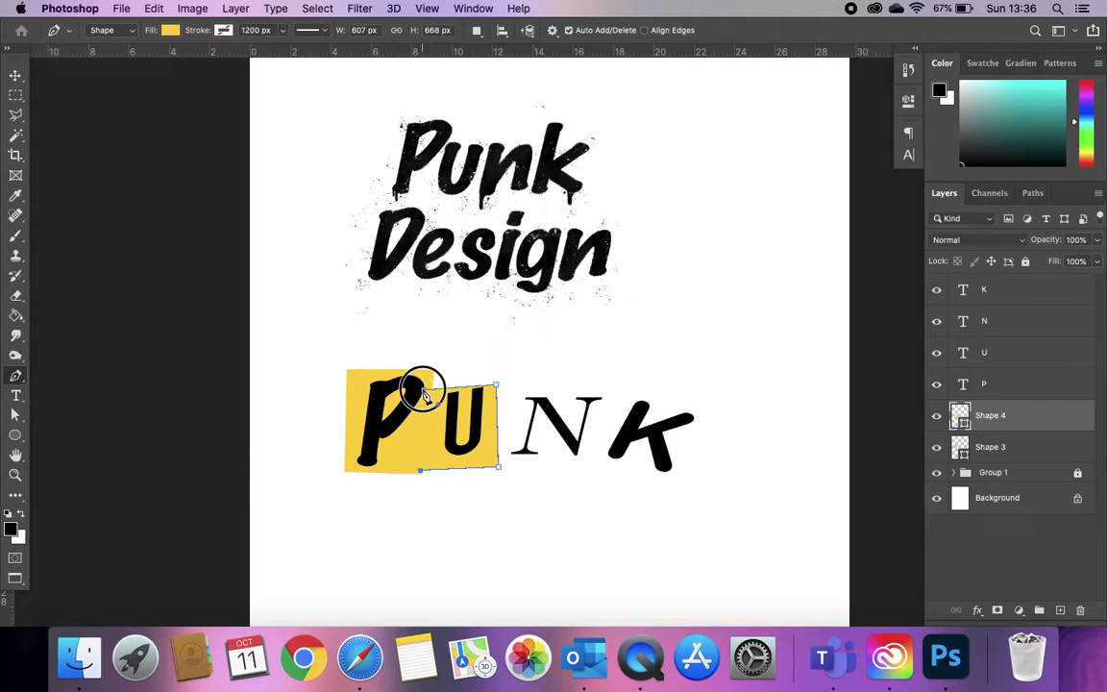
pyautogui.click(169, 30)
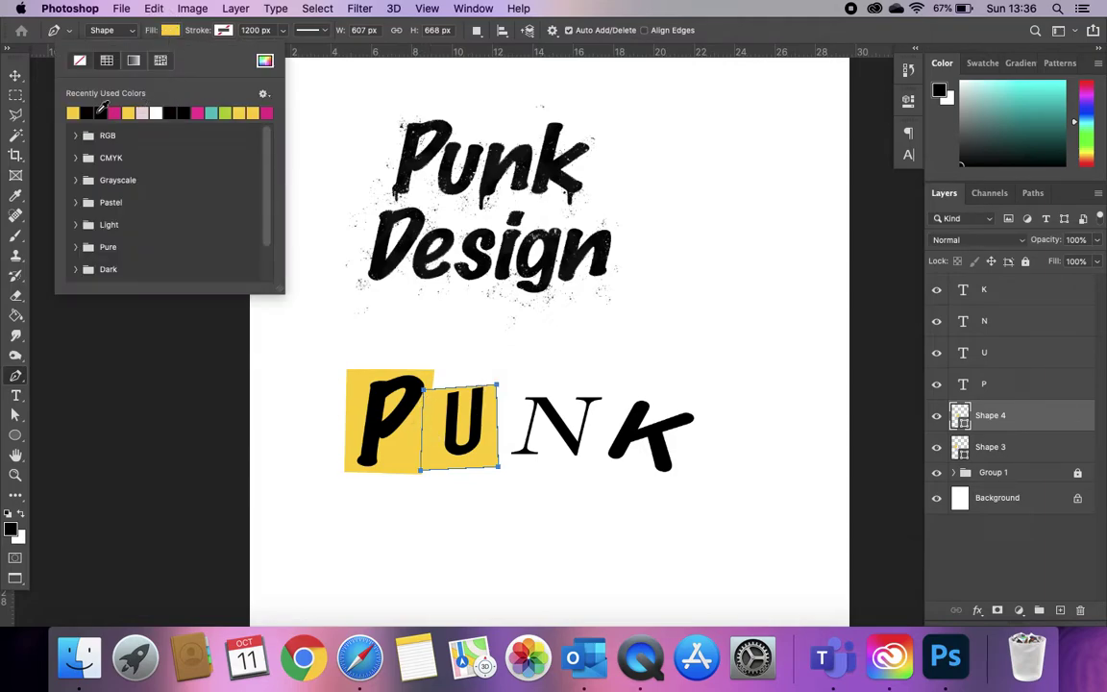
pyautogui.click(99, 112)
# Step: Change the text colour of the U to white (ffffff)
pyautogui.press('v')
pyautogui.moveTo(462, 439); pyautogui.dragTo(459, 422)
pyautogui.doubleClick(476, 429)
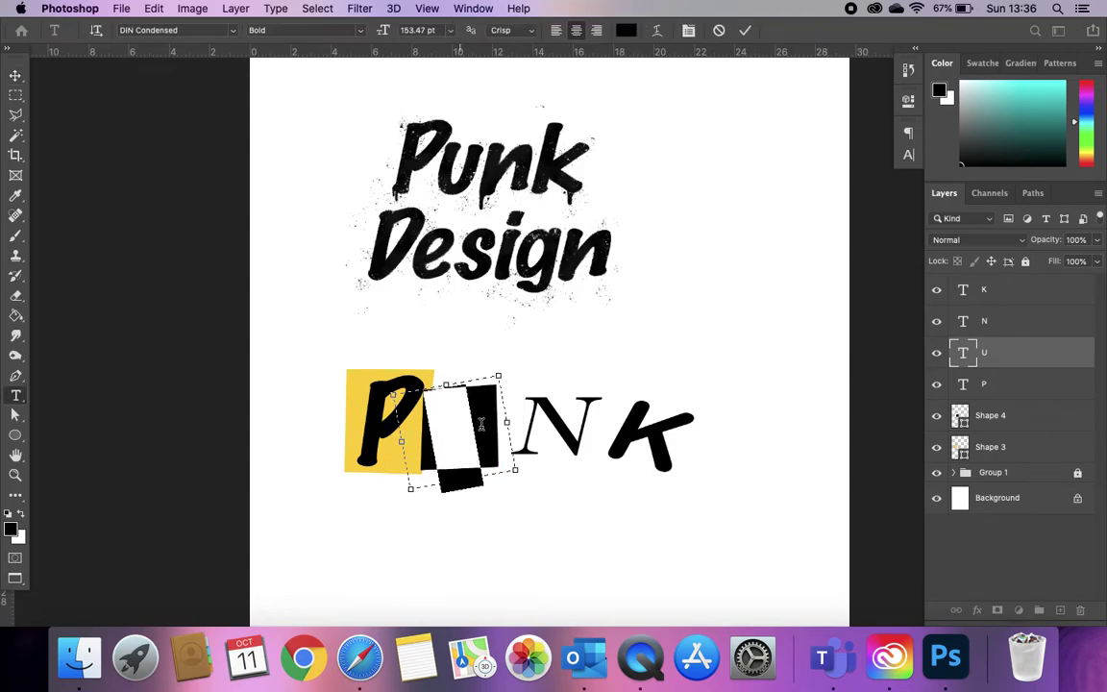
pyautogui.click(626, 30)
pyautogui.moveTo(648, 168); pyautogui.dragTo(635, 149)
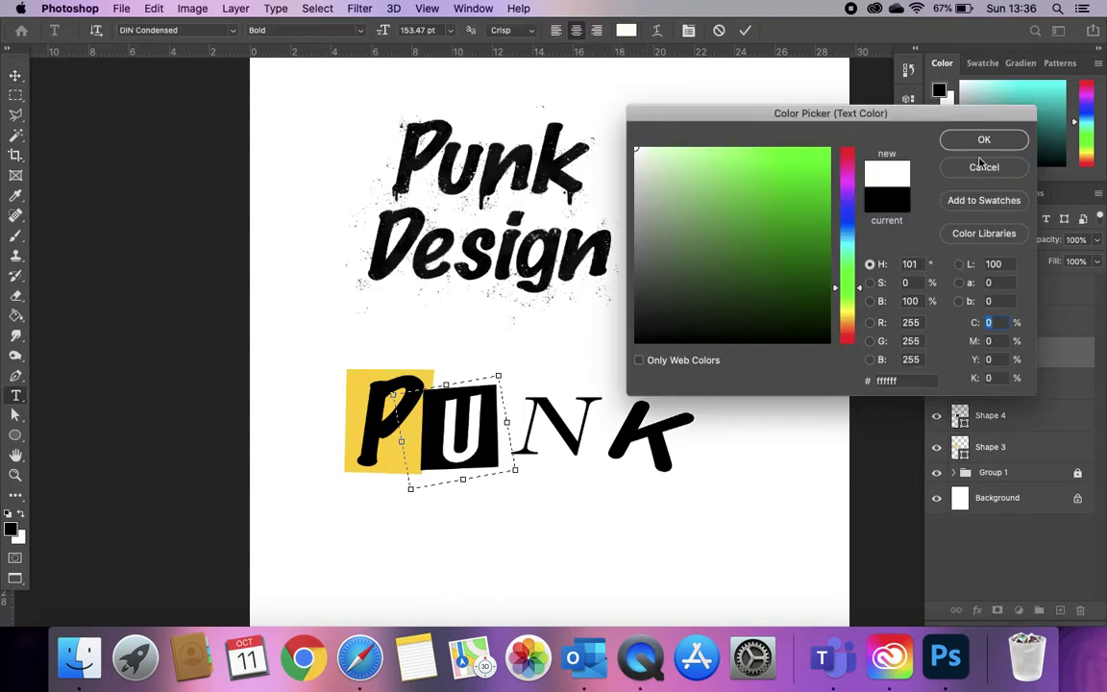
pyautogui.click(984, 140)
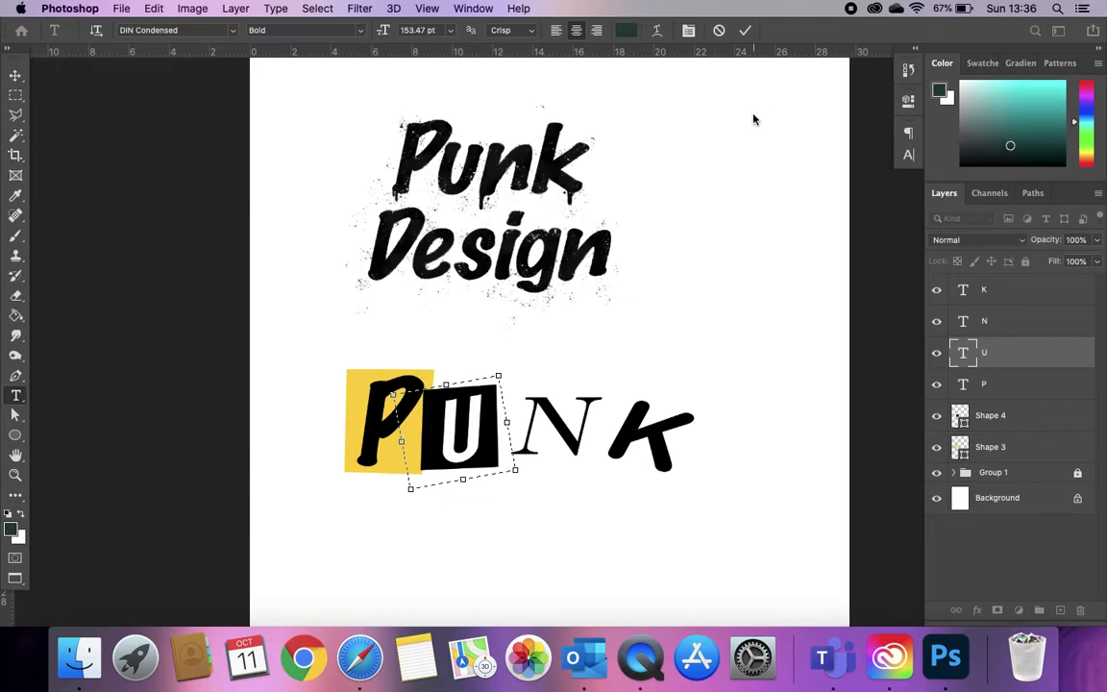
# Step: Draw a closed, uneven four-sided Pen shape around the N and fill it with the recently used magenta pink
pyautogui.click(15, 376)
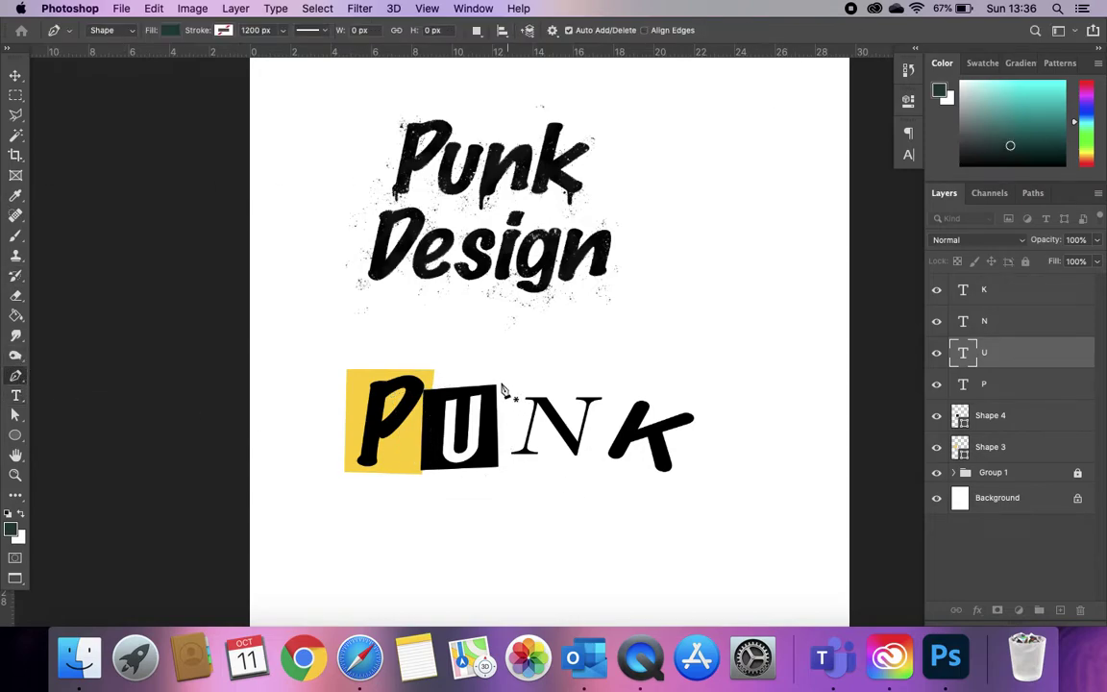
pyautogui.click(500, 384)
pyautogui.click(611, 389)
pyautogui.click(600, 471)
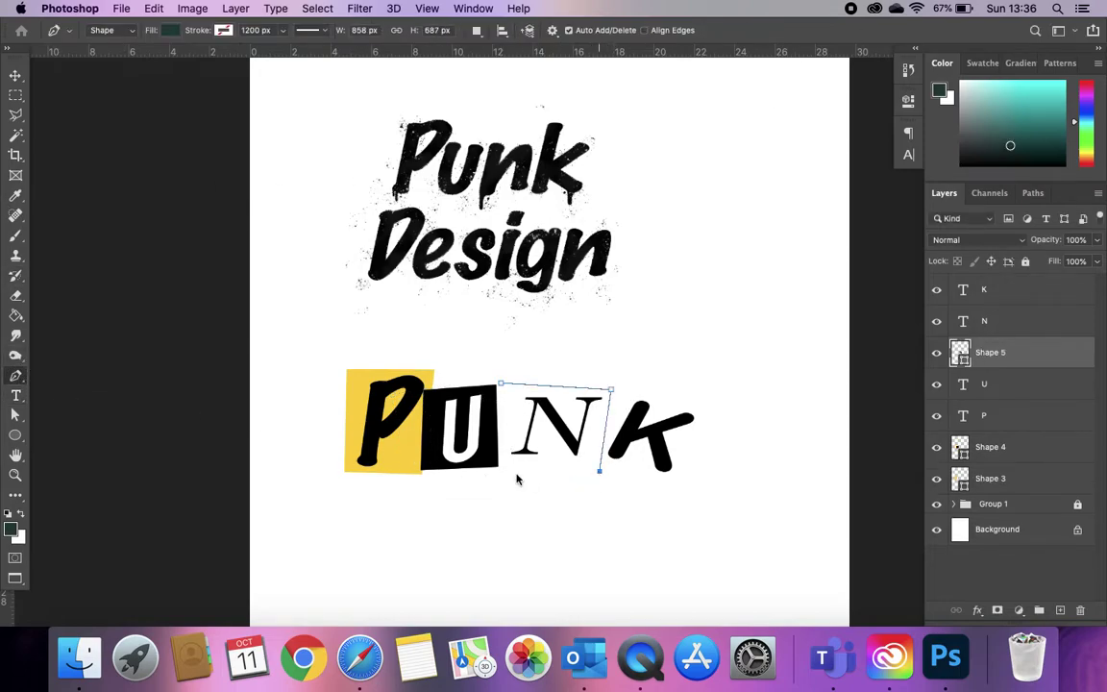
pyautogui.click(496, 469)
pyautogui.click(500, 384)
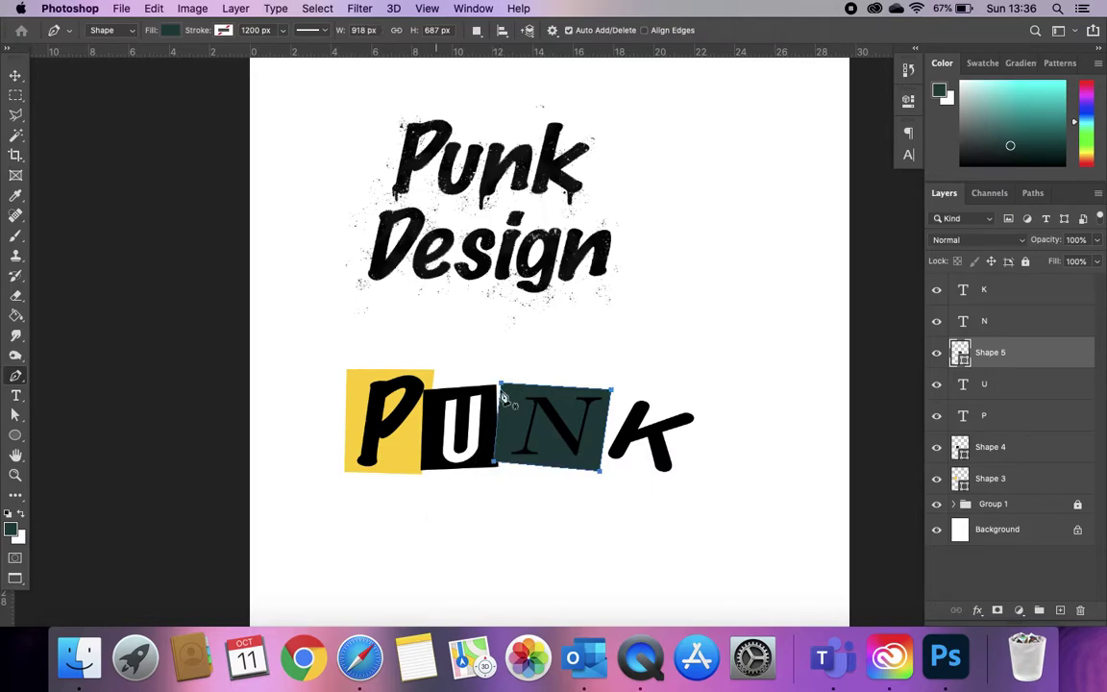
pyautogui.click(170, 30)
pyautogui.click(142, 113)
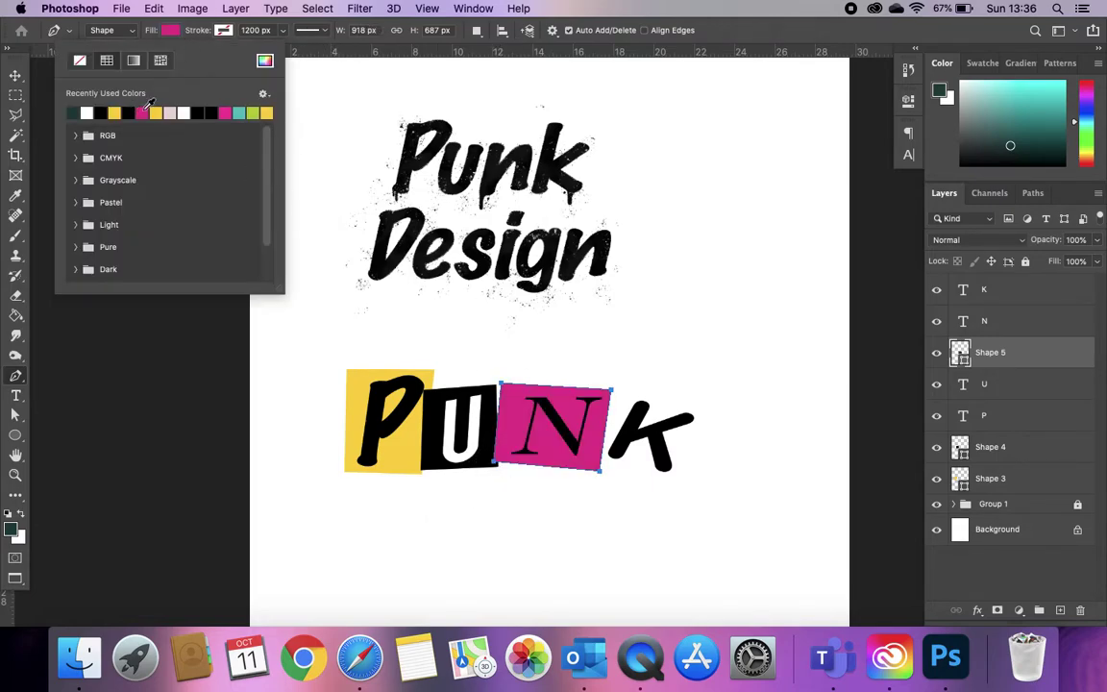
# Step: Draw a closed, tilted four-sided Pen shape around the K, slightly overlapping the pink shape, and fill it with black
pyautogui.click(16, 77)
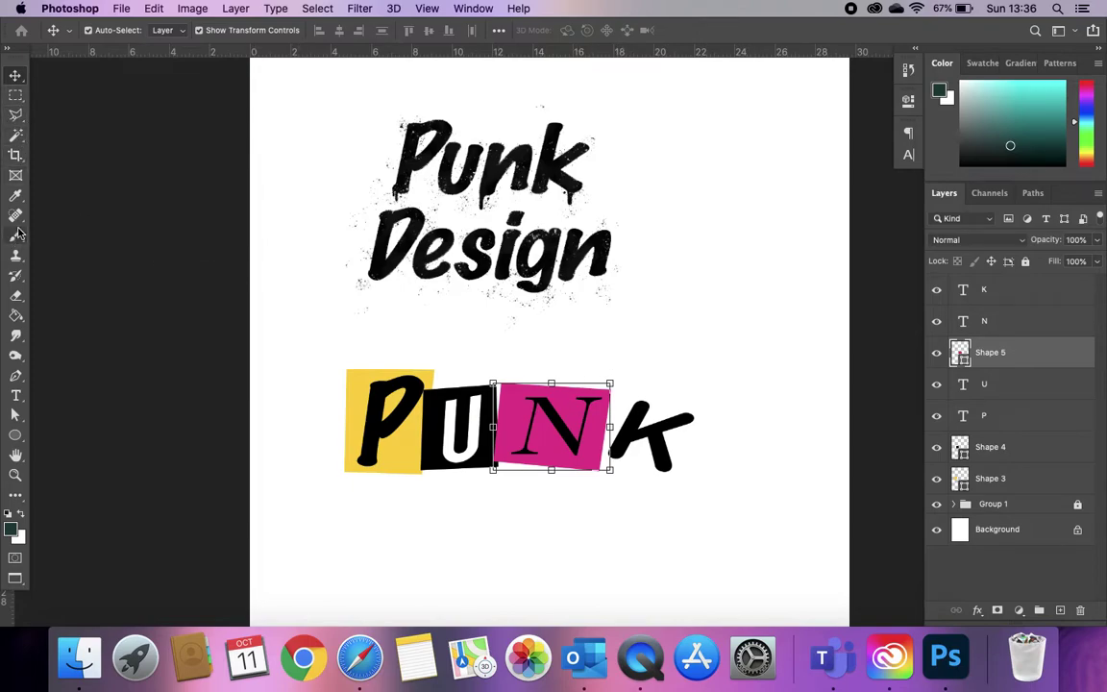
pyautogui.click(15, 376)
pyautogui.press('Escape')
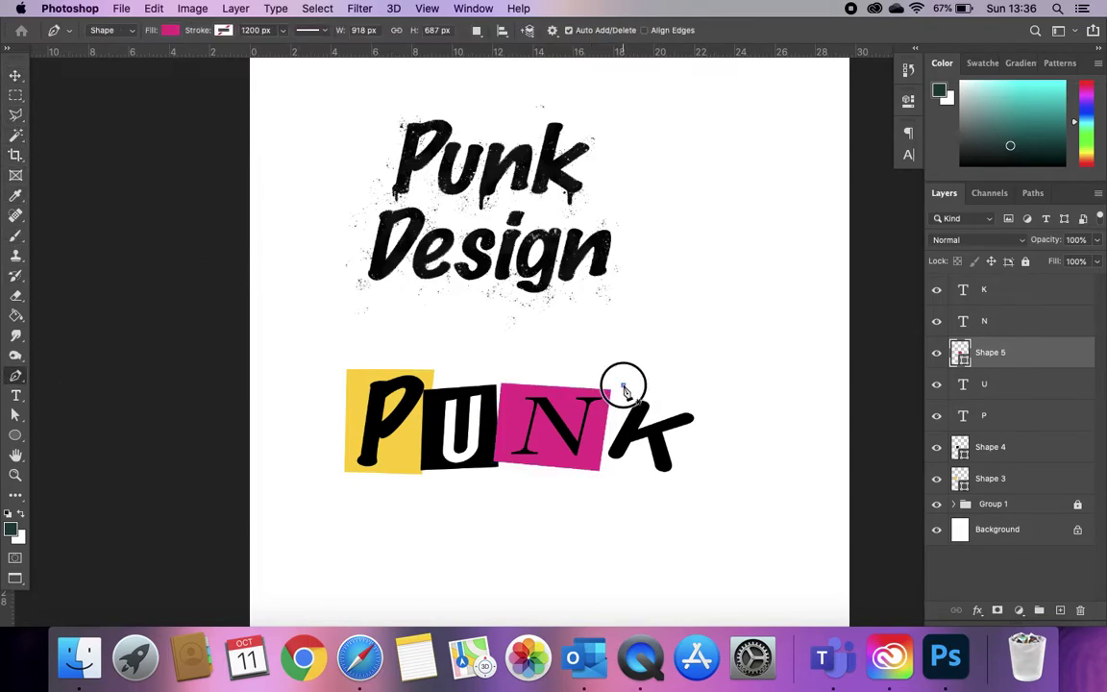
pyautogui.click(623, 385)
pyautogui.click(705, 410)
pyautogui.click(681, 487)
pyautogui.click(588, 462)
pyautogui.click(623, 387)
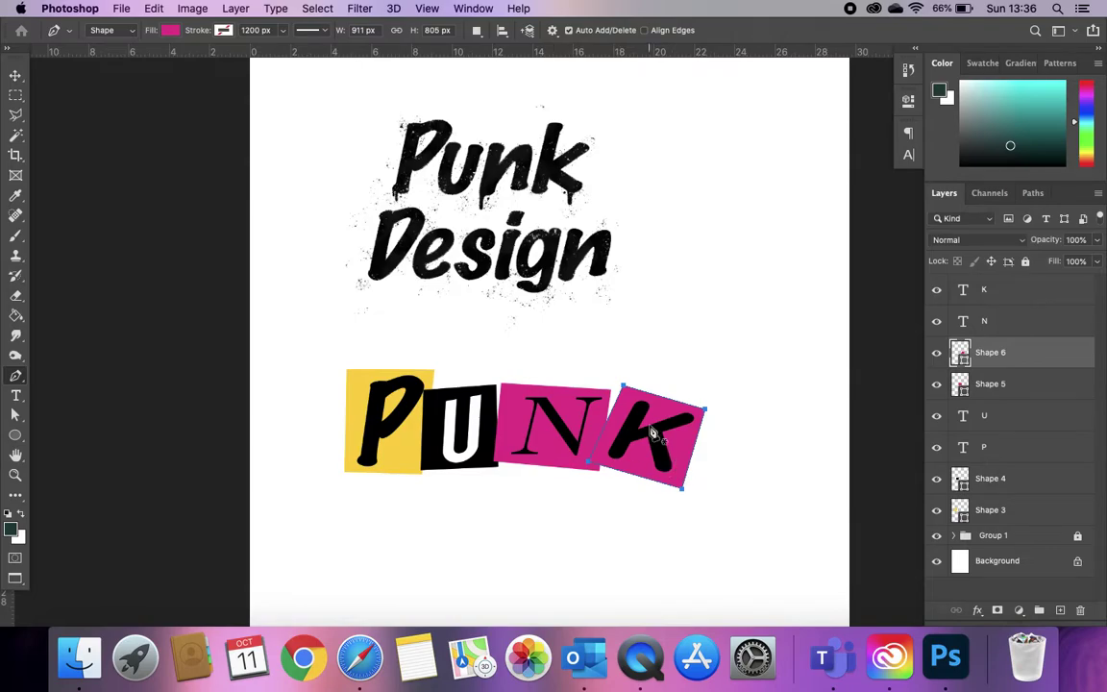
pyautogui.click(170, 31)
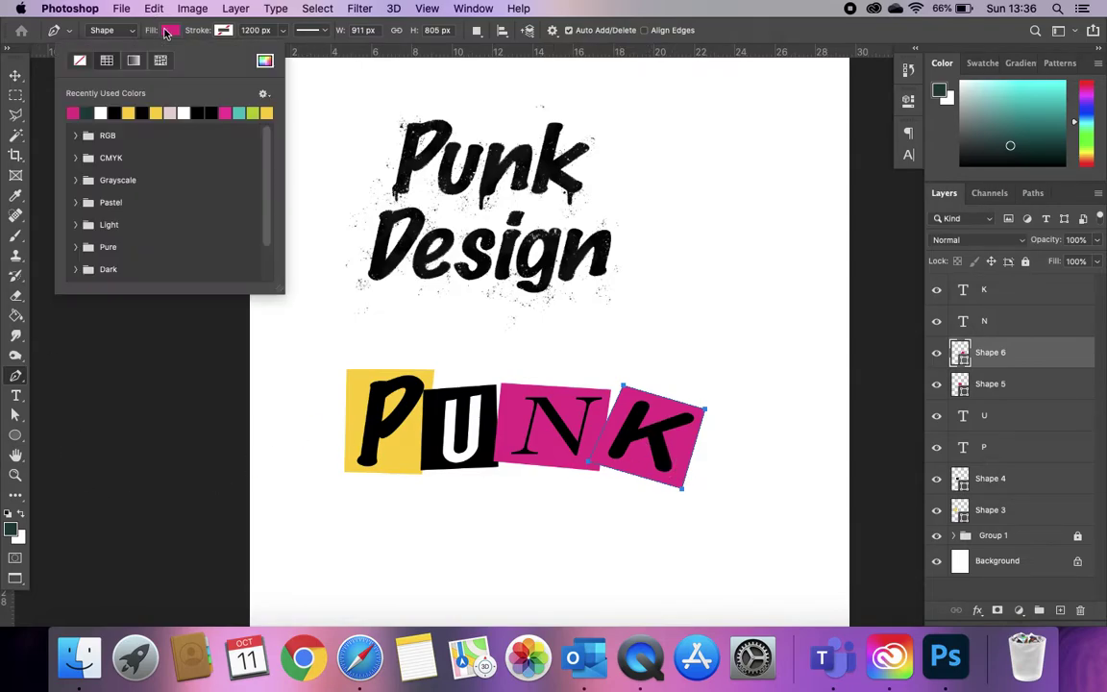
pyautogui.click(113, 112)
# Step: Recolour the K yellow by sampling the shape behind the P
pyautogui.click(16, 75)
pyautogui.click(641, 429)
pyautogui.doubleClick(642, 430)
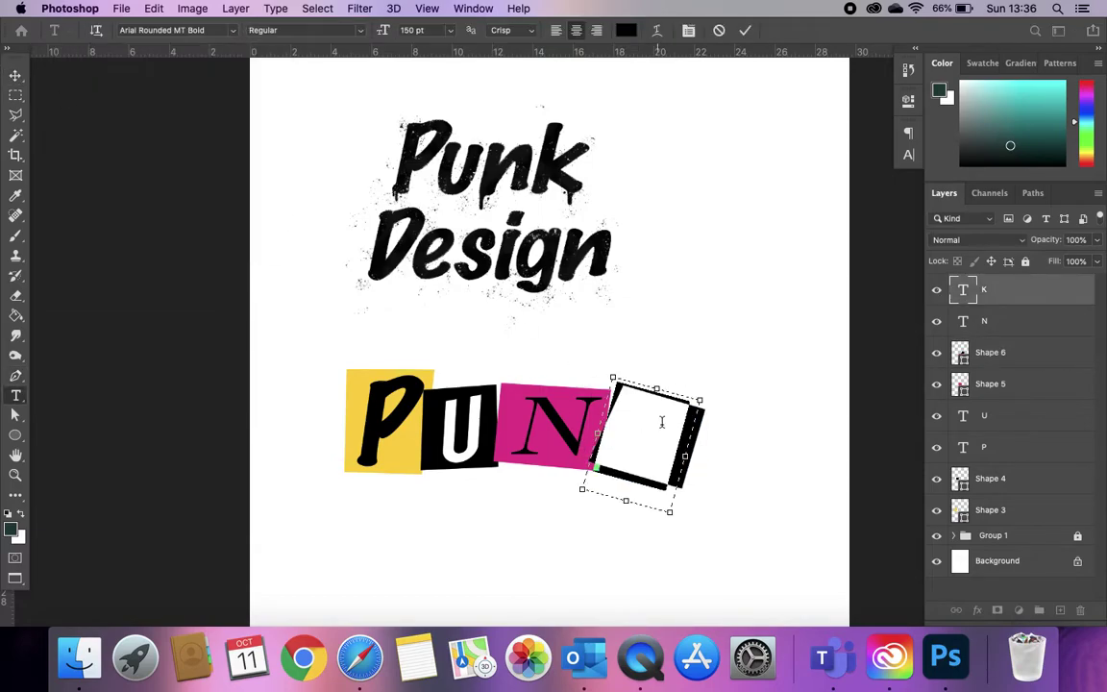
pyautogui.click(626, 31)
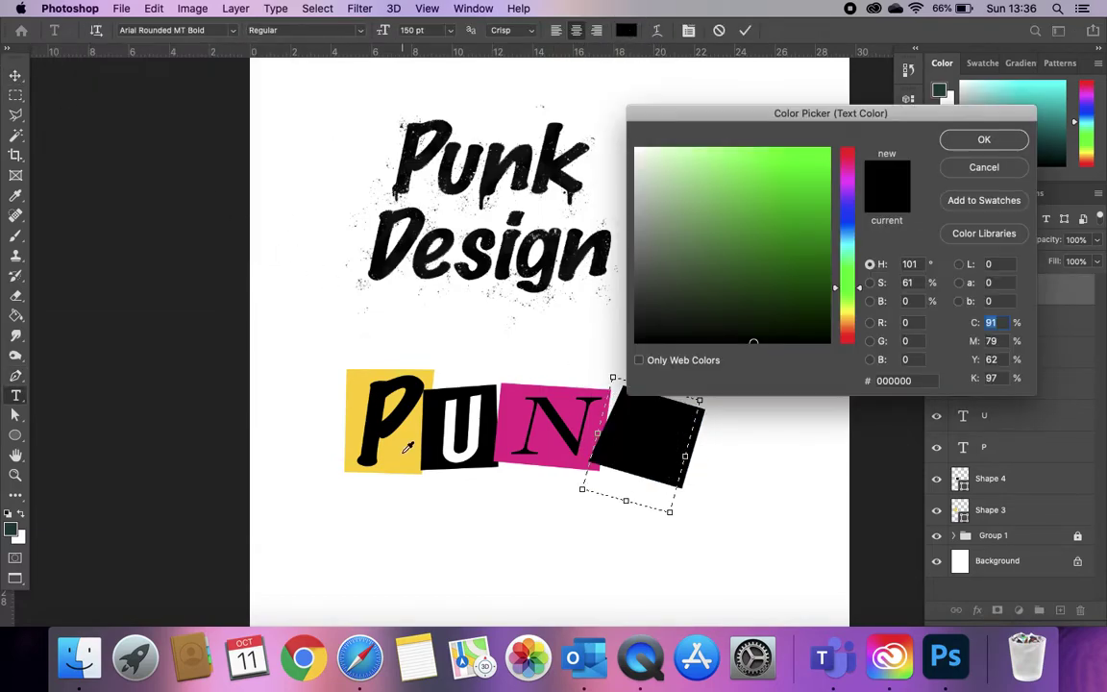
pyautogui.click(407, 449)
pyautogui.click(1020, 147)
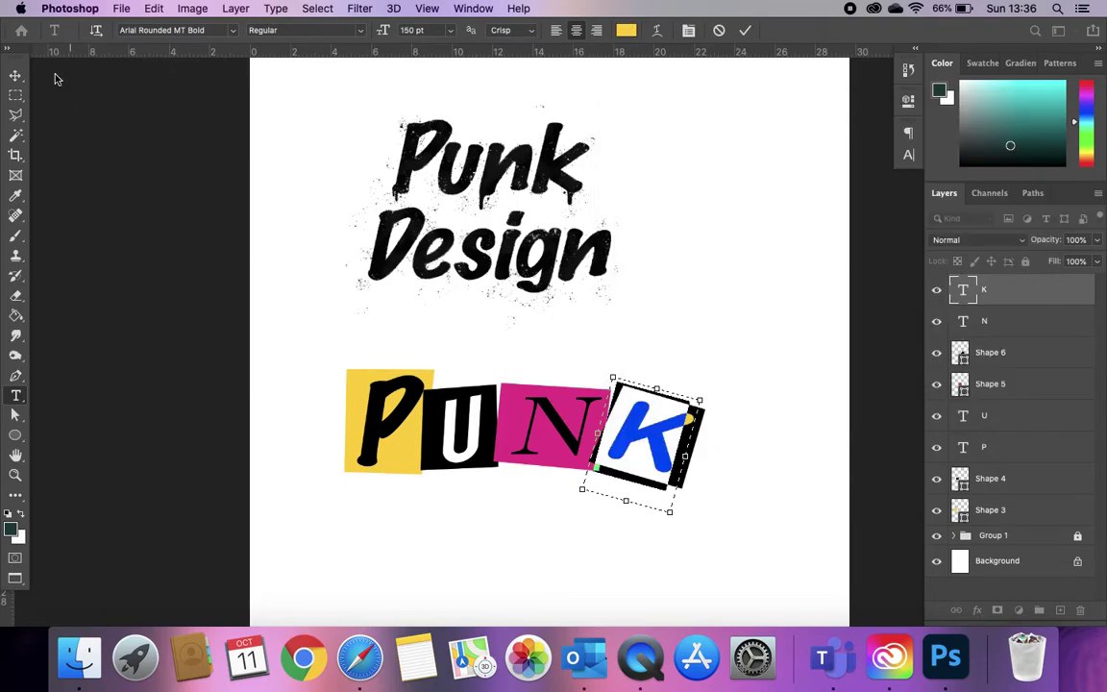
pyautogui.click(16, 75)
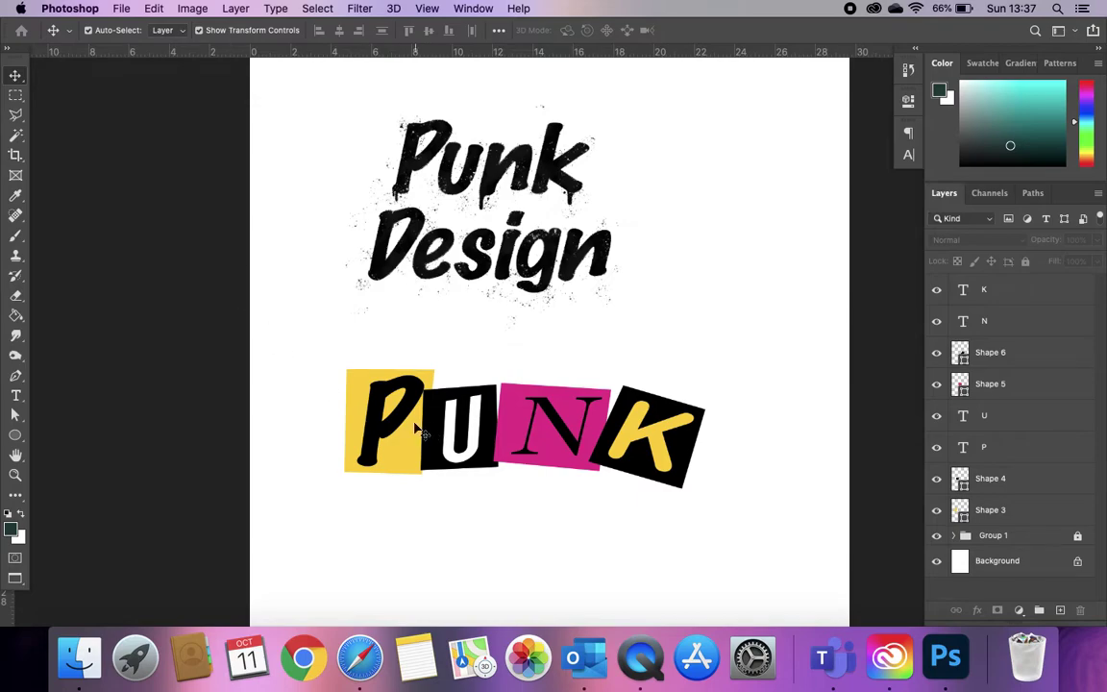
# Step: Move the Shape 5 and Shape 6 layers below the P text layer, directly above Shape 4
pyautogui.click(1011, 353)
pyautogui.keyDown('shift'); pyautogui.click(1017, 384); pyautogui.keyUp('shift')
pyautogui.moveTo(1020, 387); pyautogui.dragTo(1011, 466)
# Step: Link the four letter layers with their four shape layers and put them all in a locked group
pyautogui.click(1030, 290)
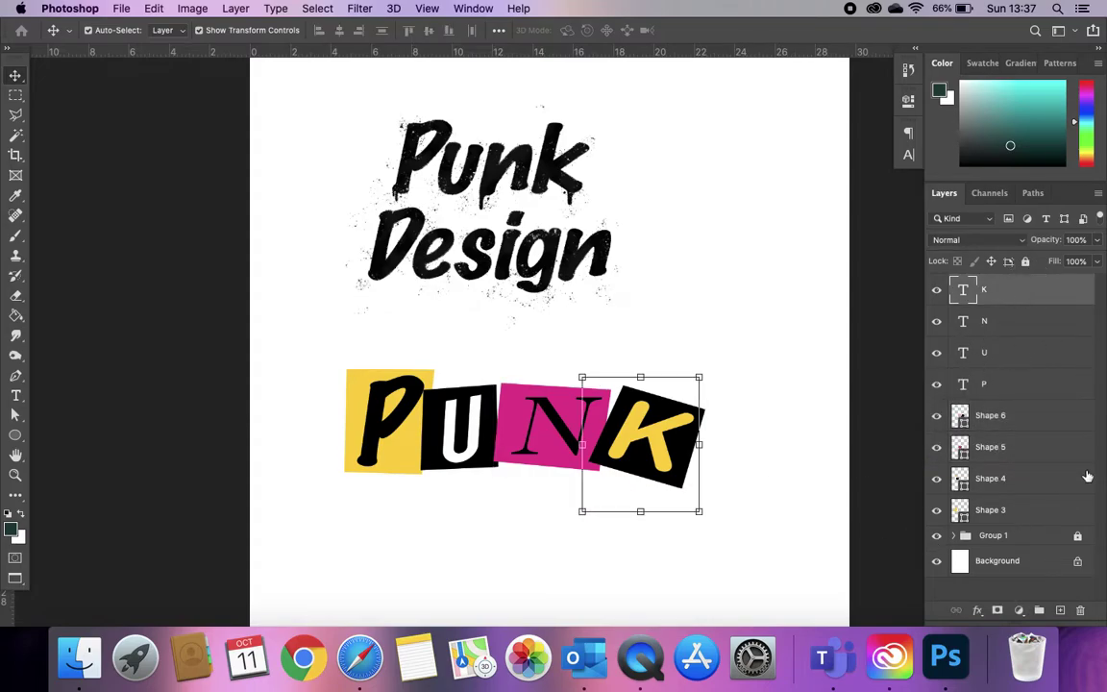
pyautogui.keyDown('shift'); pyautogui.click(1035, 511); pyautogui.keyUp('shift')
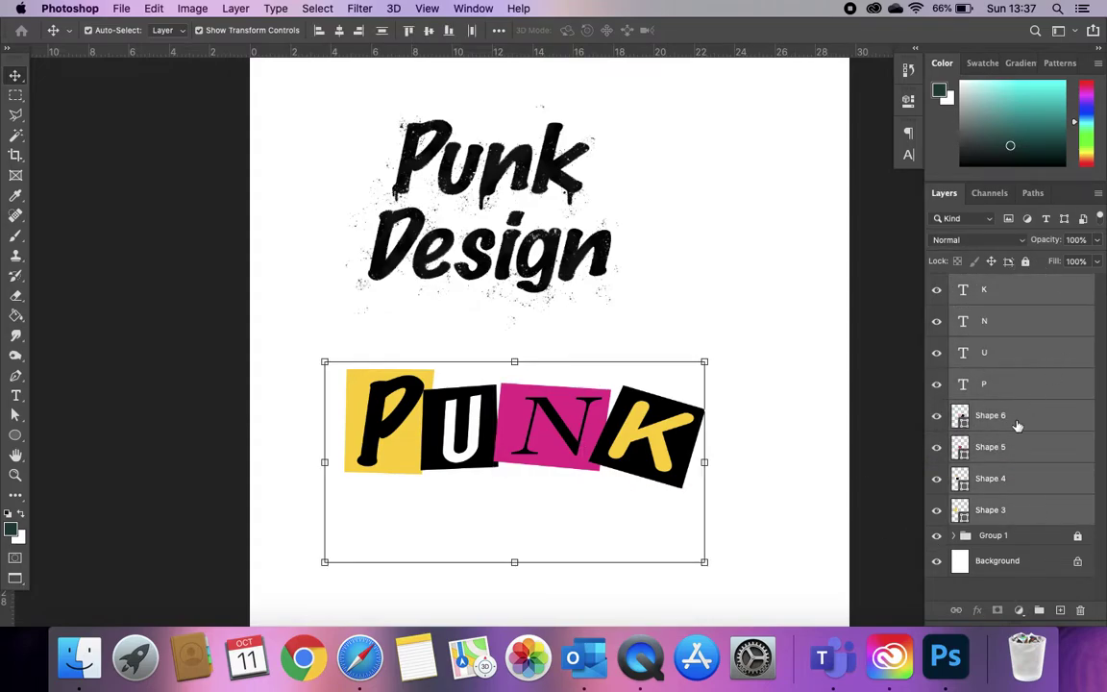
pyautogui.click(1003, 458)
pyautogui.click(1029, 515)
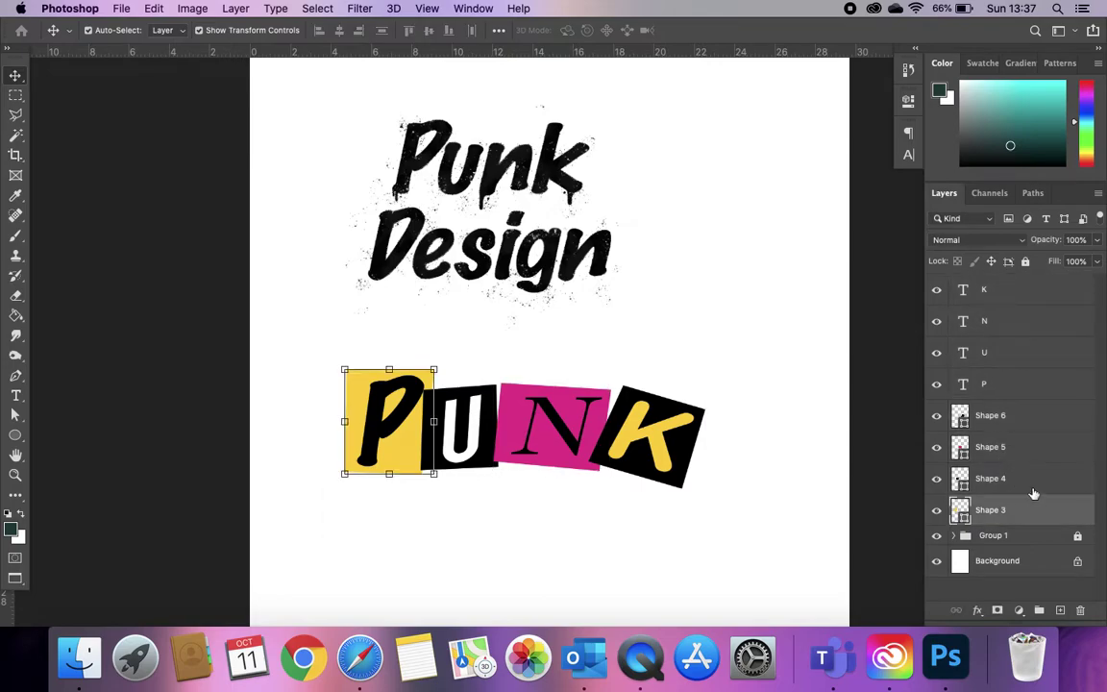
pyautogui.keyDown('shift'); pyautogui.click(1037, 292); pyautogui.keyUp('shift')
pyautogui.rightClick(1037, 333)
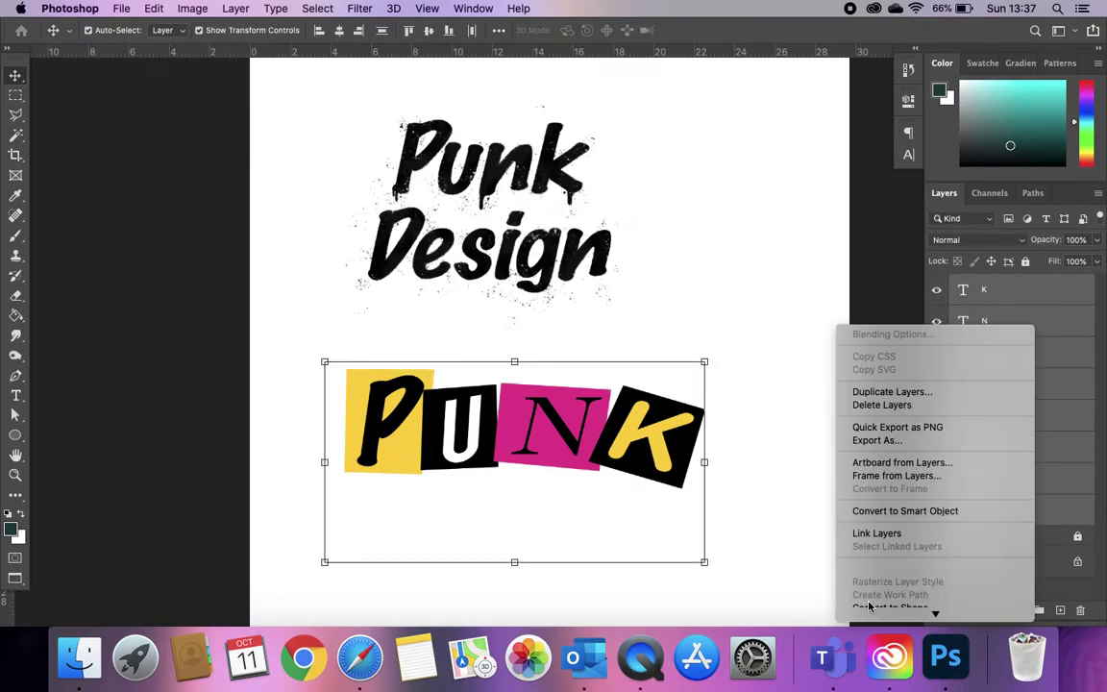
pyautogui.click(870, 519)
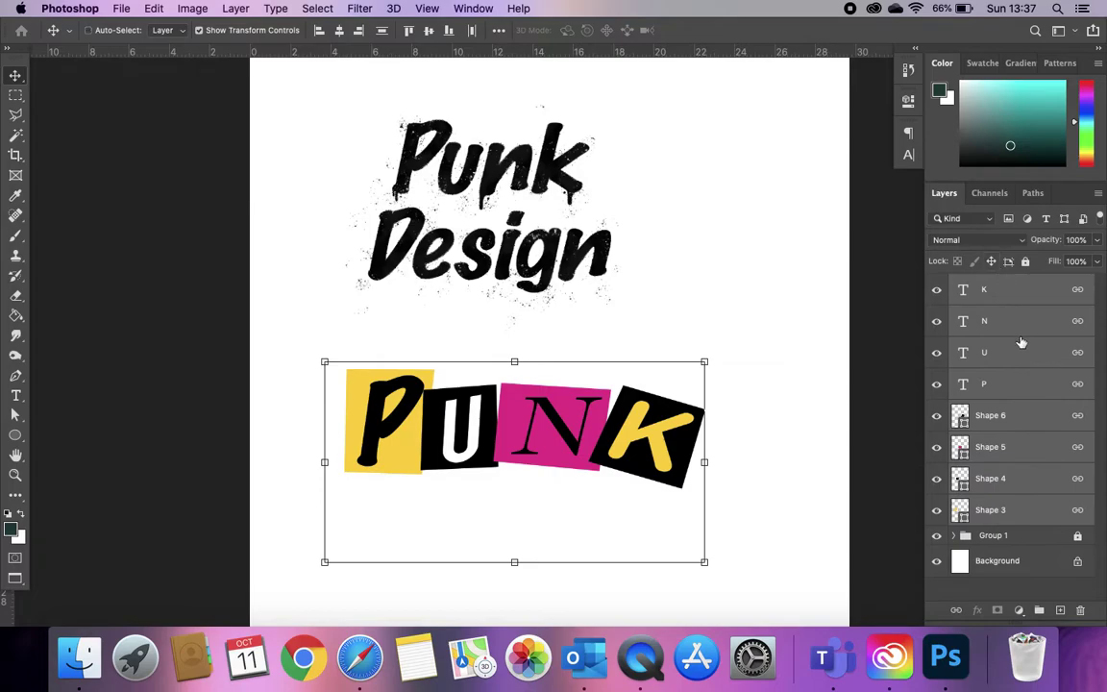
pyautogui.press('super+g')
pyautogui.click(1025, 262)
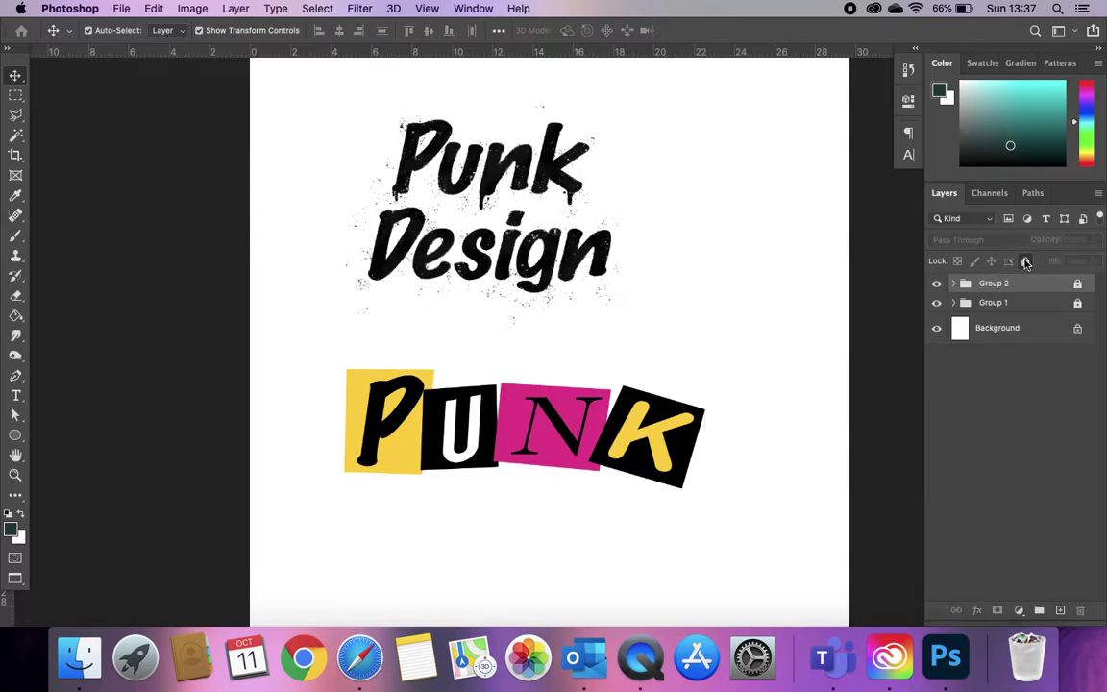
# Step: Add a text box in the empty area beneath the ransom-note lettering containing the word PUNK
pyautogui.scroll(-10, 710, 424)
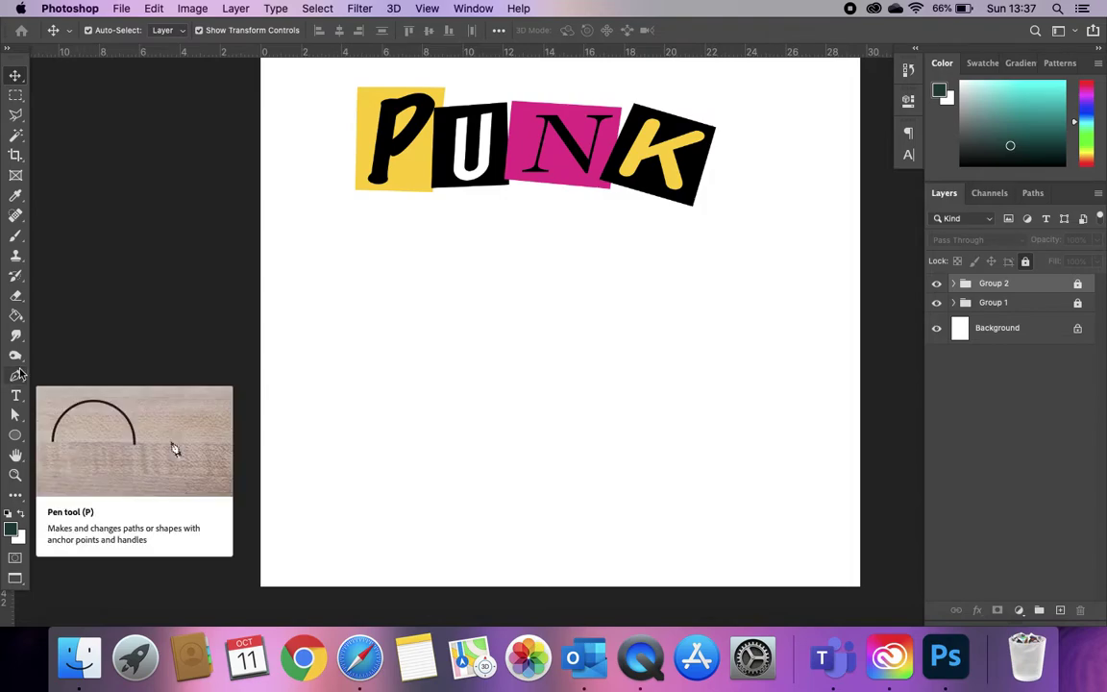
pyautogui.click(16, 395)
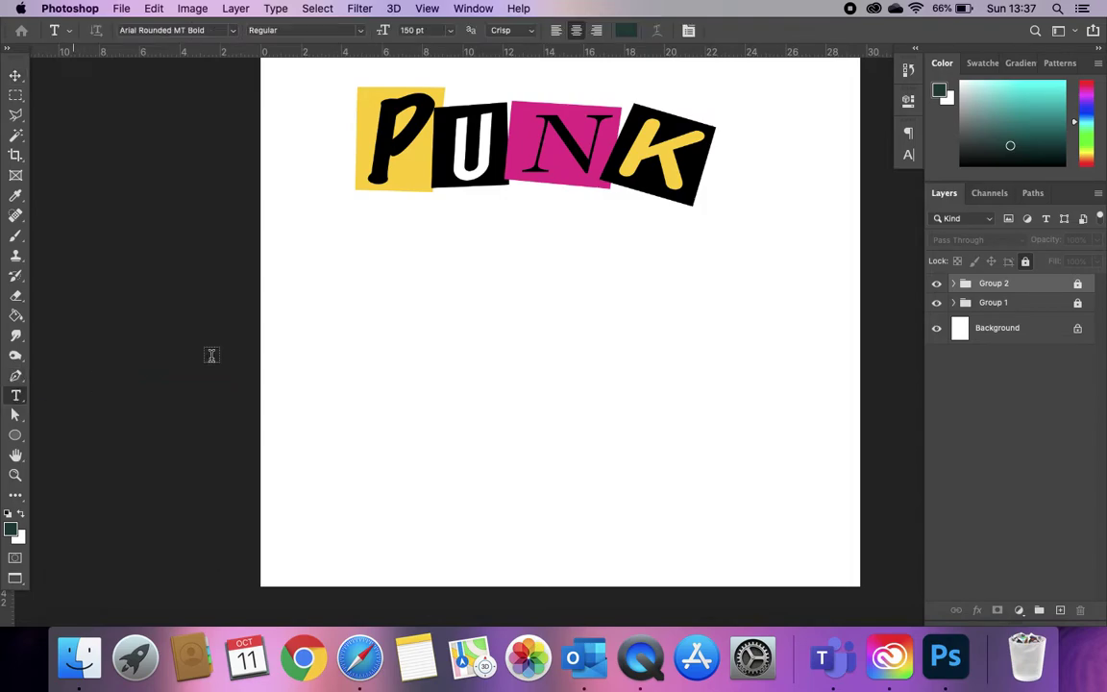
pyautogui.moveTo(378, 288); pyautogui.dragTo(704, 462)
pyautogui.write('PUNK')
# Step: Set the font of the new PUNK text to Arial Black
pyautogui.moveTo(696, 337); pyautogui.dragTo(423, 321)
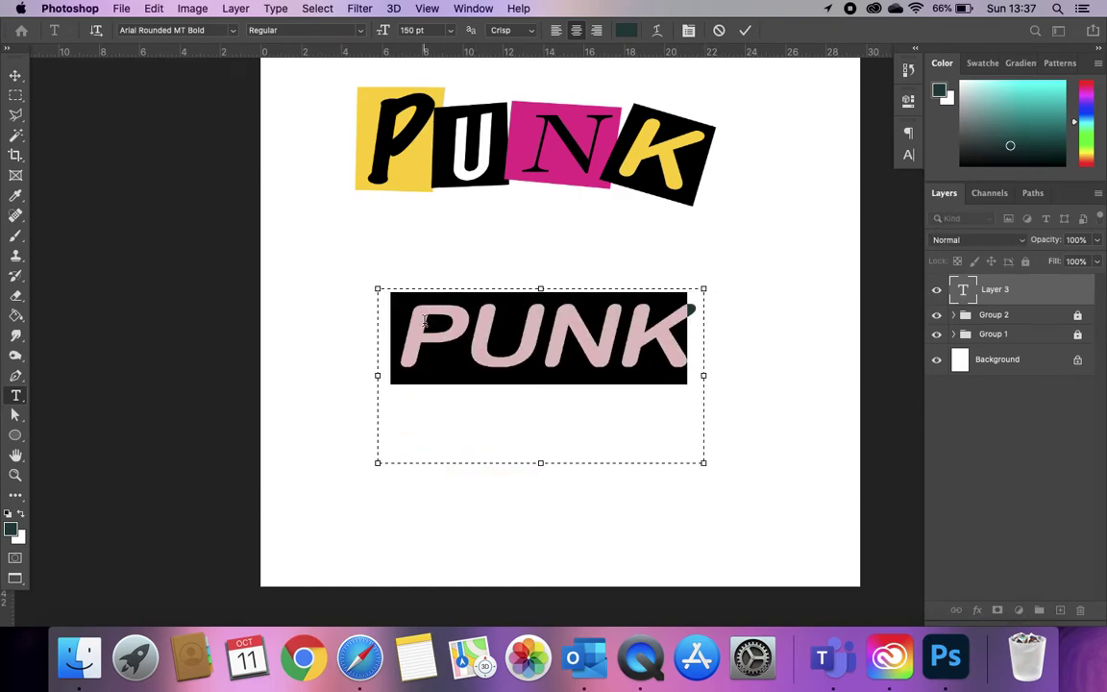
pyautogui.click(234, 34)
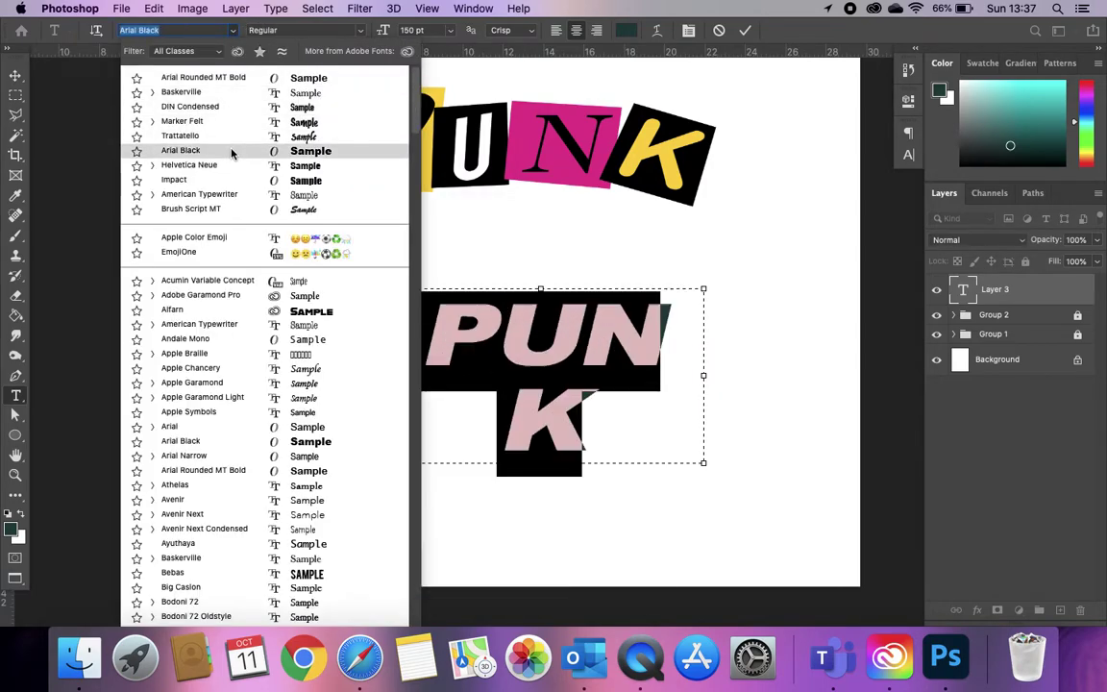
pyautogui.click(231, 152)
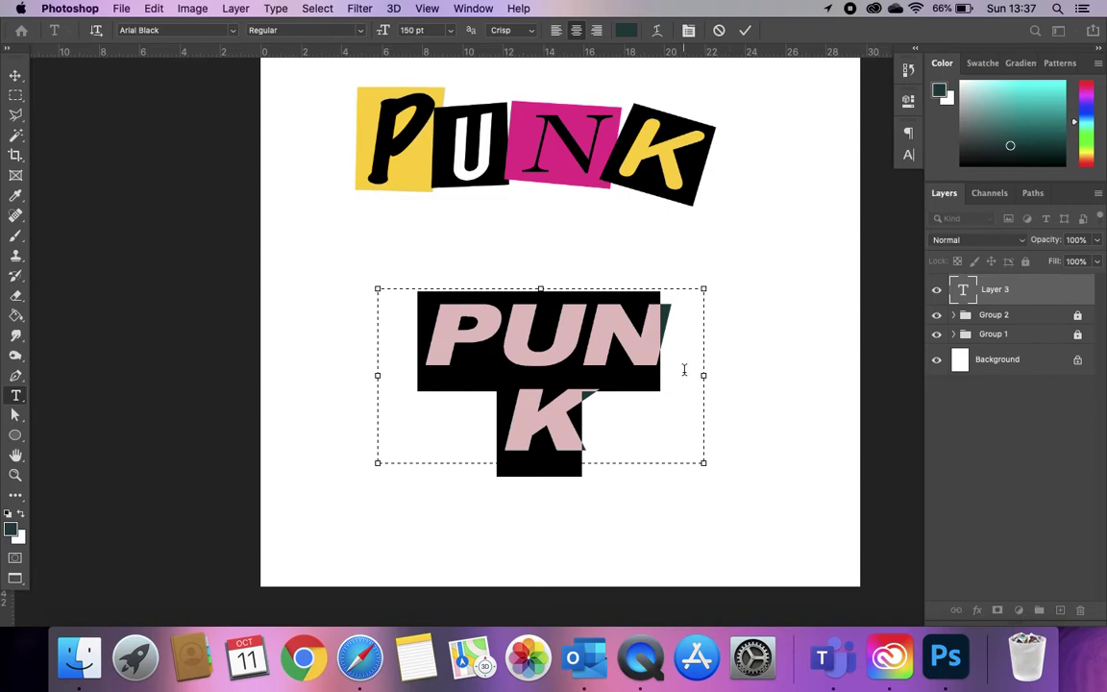
# Step: Widen the text box until PUNK fits on one line, and move the text left beneath the ransom-note lettering
pyautogui.moveTo(705, 382); pyautogui.dragTo(779, 378)
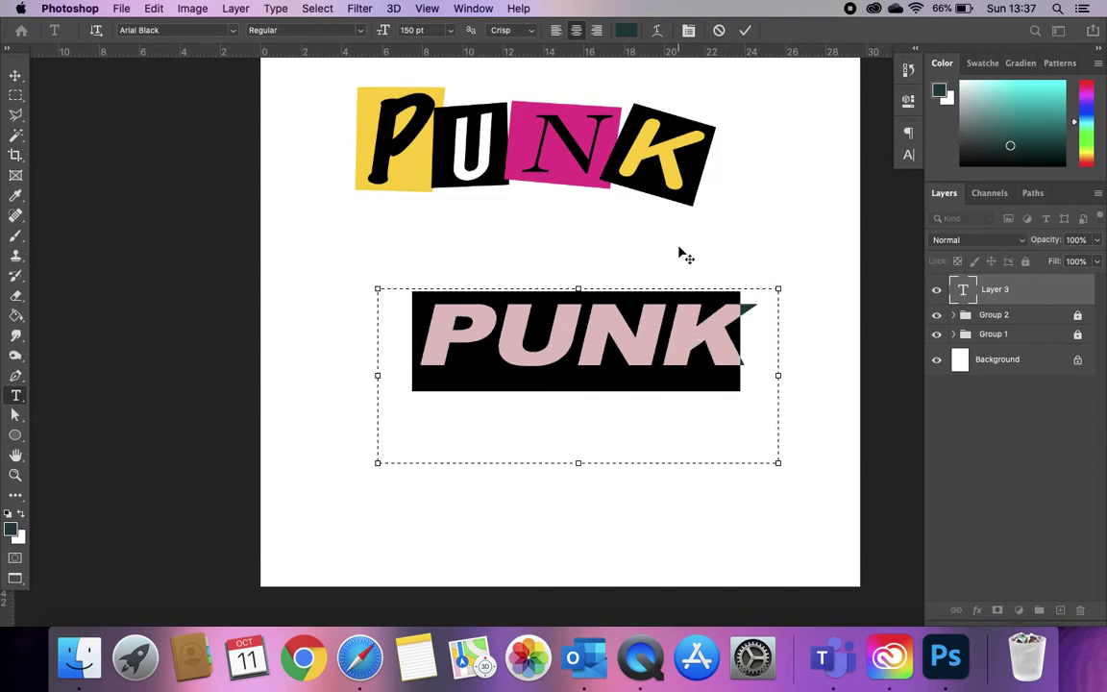
pyautogui.click(745, 30)
pyautogui.press('v')
pyautogui.moveTo(635, 359); pyautogui.dragTo(568, 369)
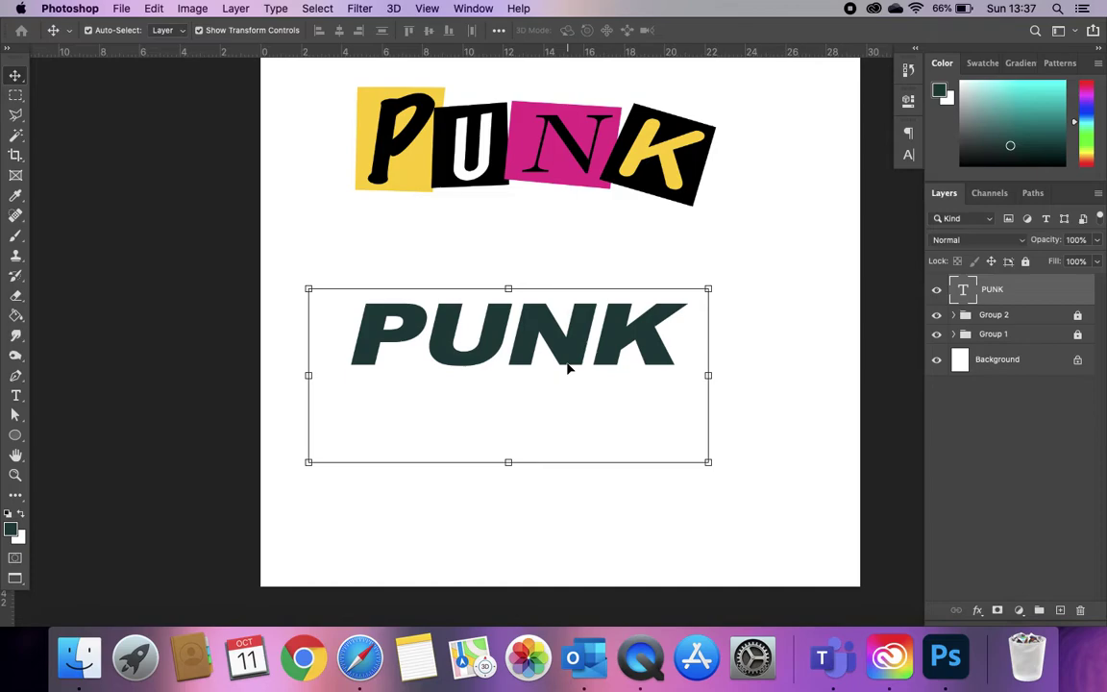
# Step: Change the colour of the Arial Black PUNK text to black
pyautogui.doubleClick(512, 357)
pyautogui.click(625, 31)
pyautogui.moveTo(659, 316); pyautogui.dragTo(608, 371)
pyautogui.click(983, 140)
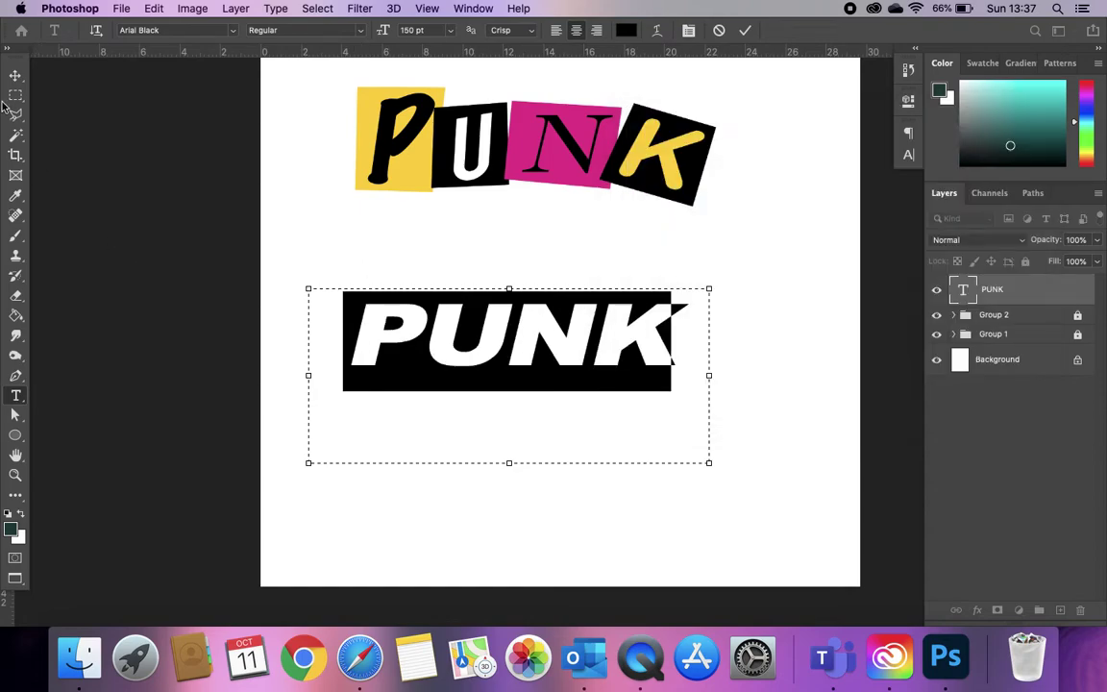
pyautogui.click(16, 75)
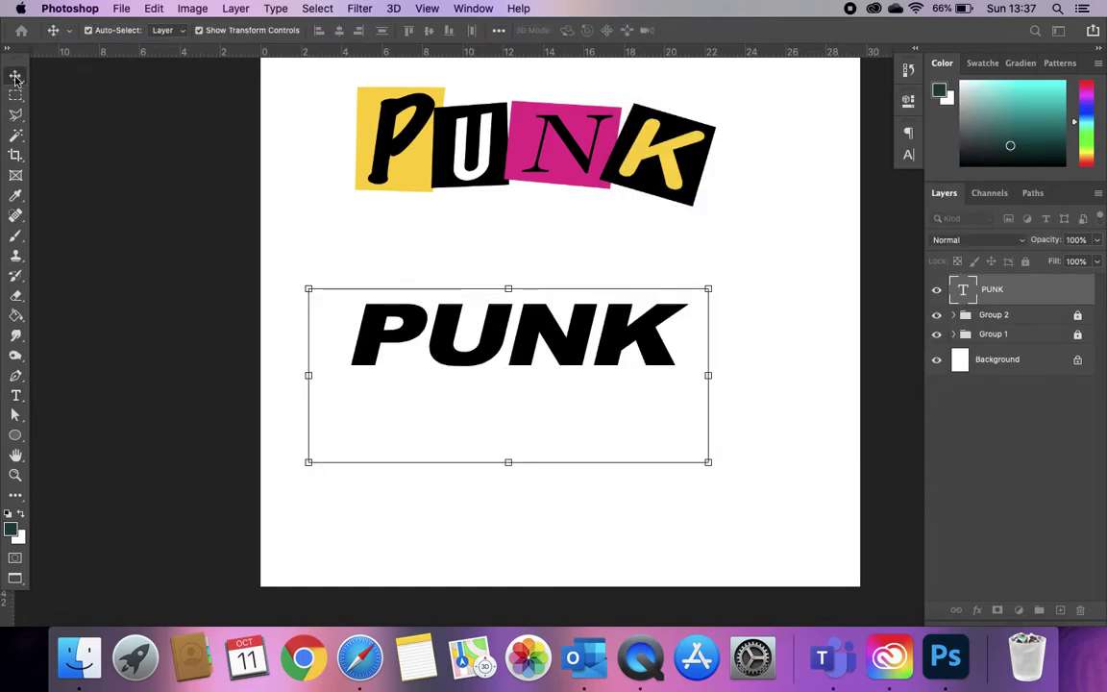
# Step: Rasterize the Arial Black PUNK text layer and switch to the Polygonal Lasso tool
pyautogui.rightClick(1034, 295)
pyautogui.click(942, 541)
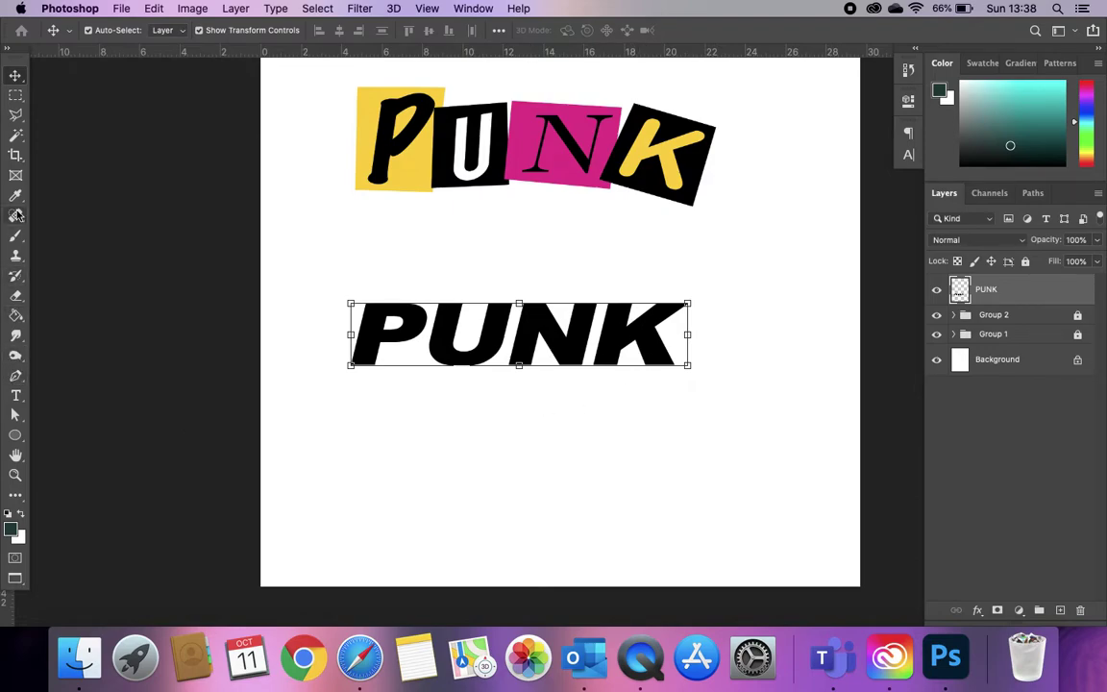
pyautogui.click(15, 114)
pyautogui.click(72, 129)
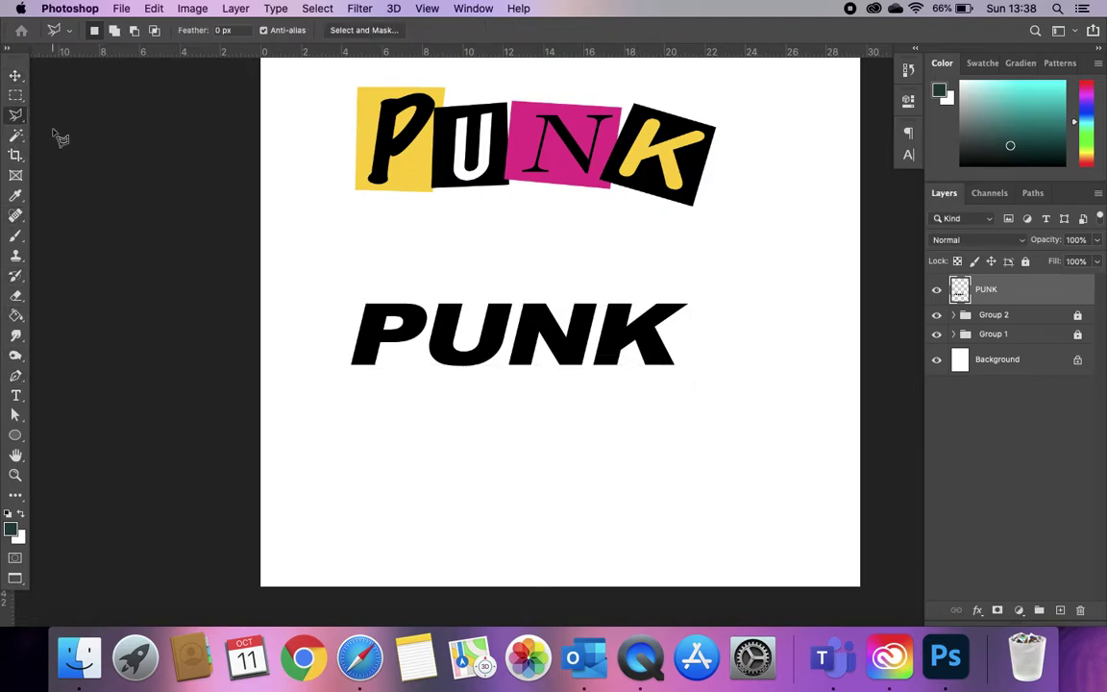
# Step: Cut off the lower-left part of the P with a polygonal lasso selection and shift it slightly downward
pyautogui.click(422, 393)
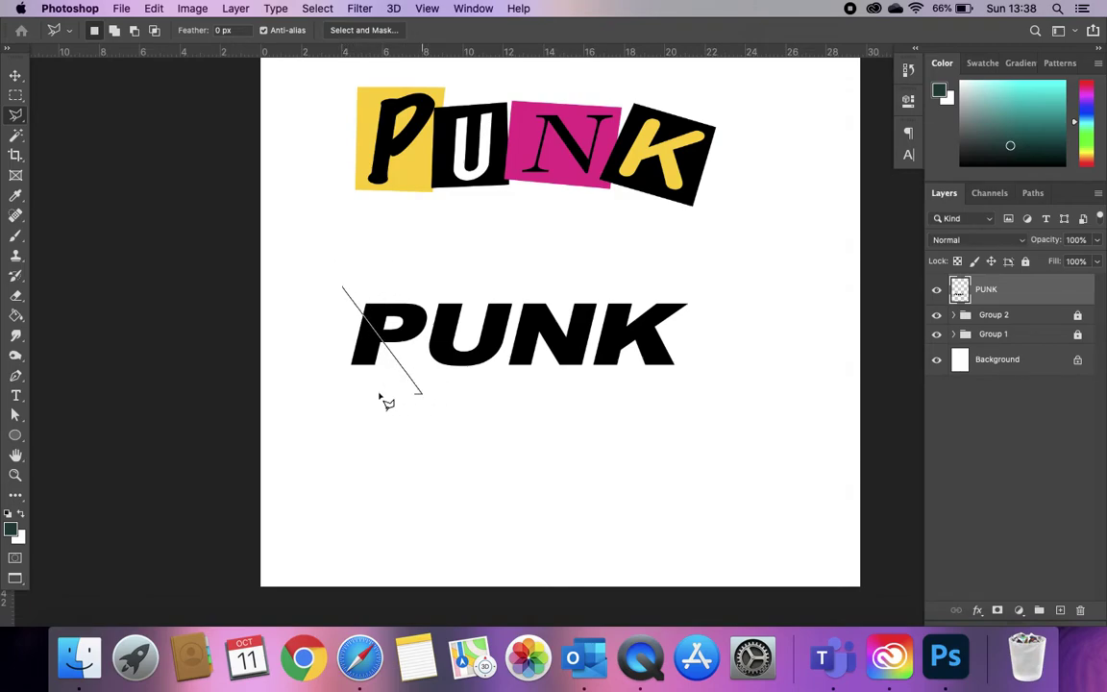
pyautogui.doubleClick(403, 366)
pyautogui.click(15, 75)
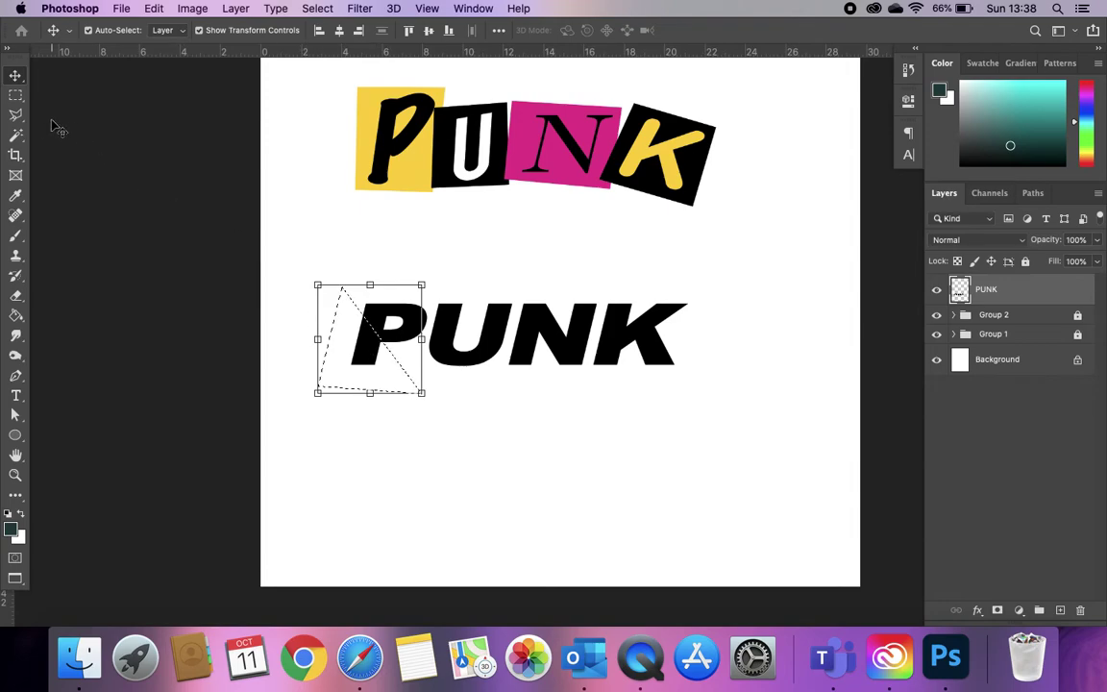
pyautogui.click(17, 116)
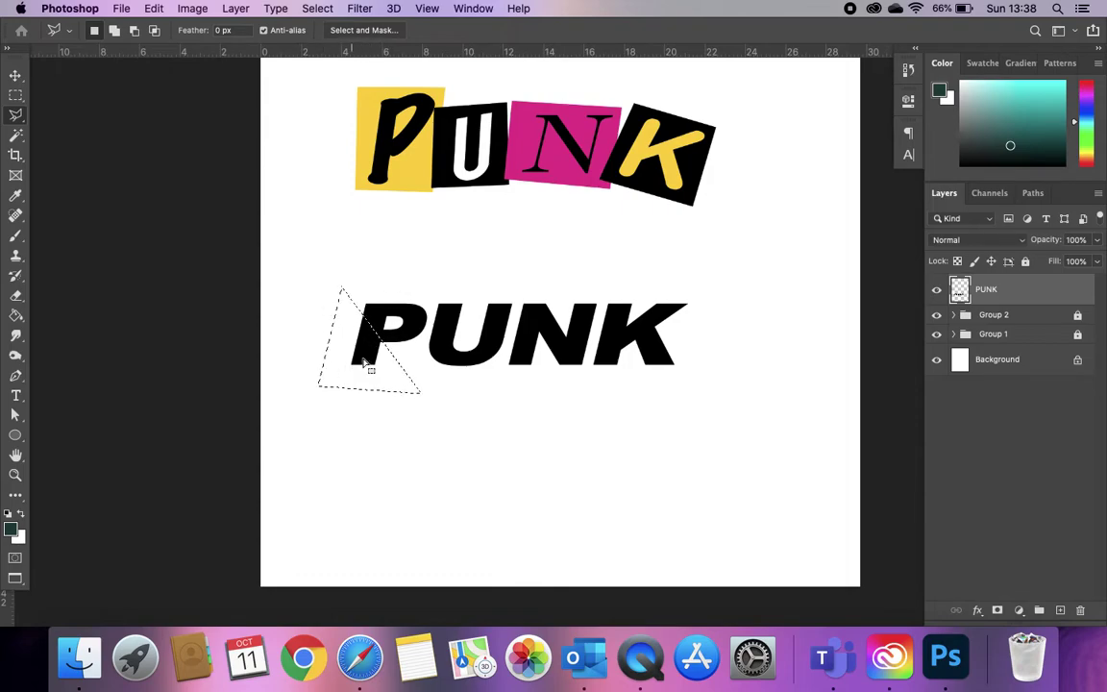
pyautogui.click(15, 76)
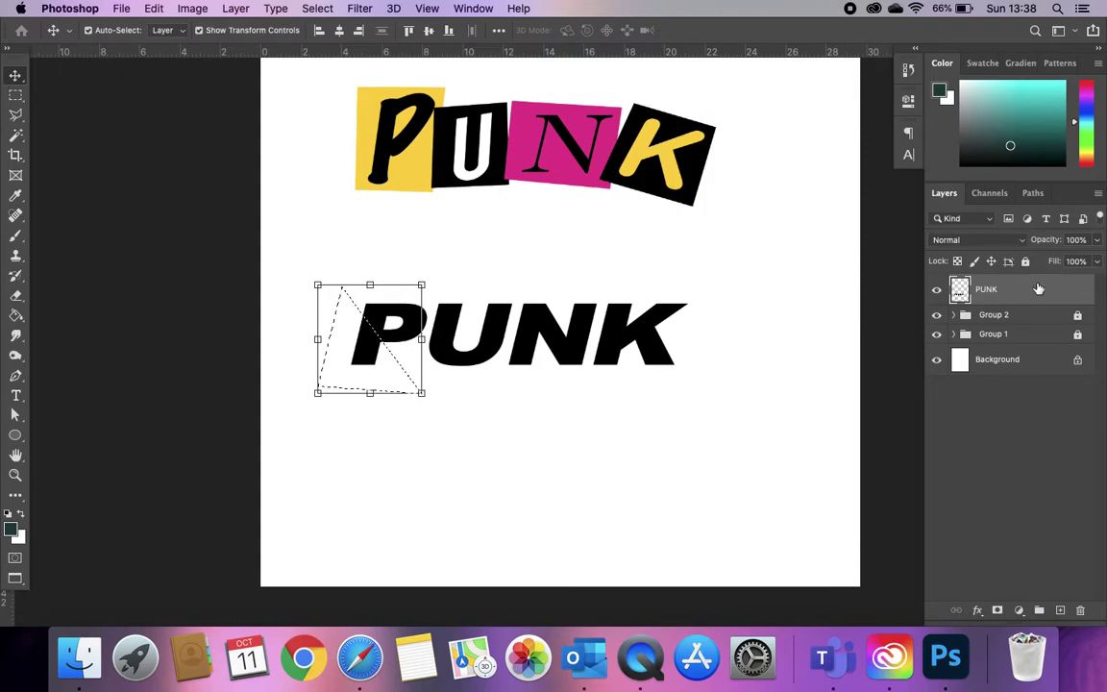
pyautogui.moveTo(358, 351); pyautogui.dragTo(359, 352)
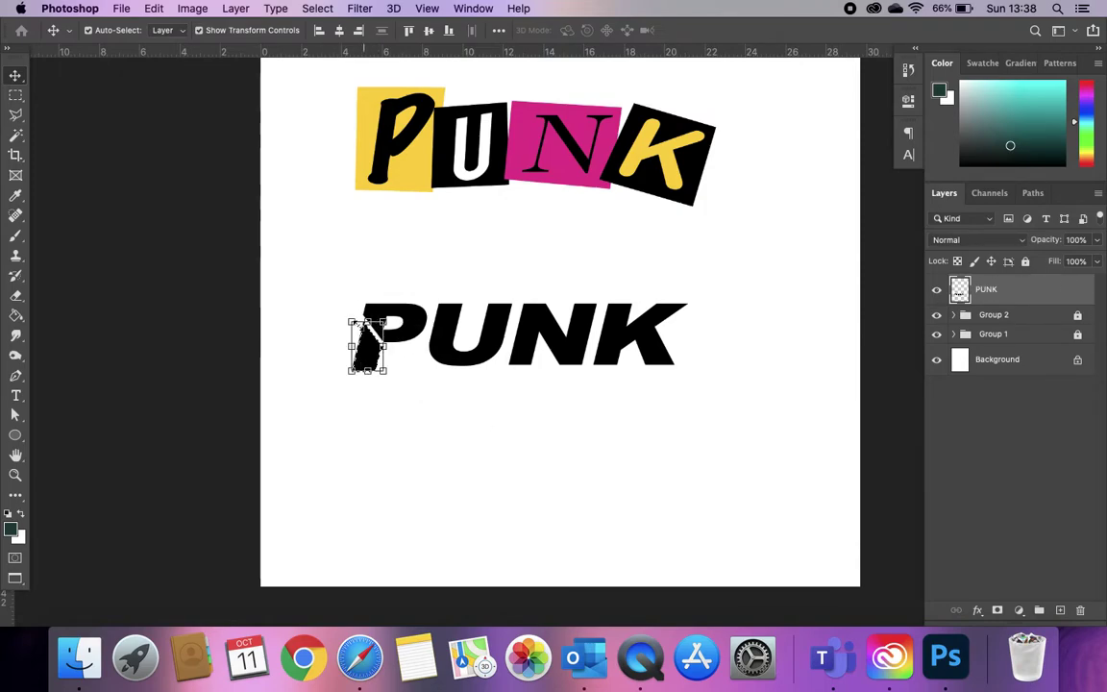
# Step: Cut diagonally through the U with a polygonal lasso selection, shift the lower piece slightly down, and deselect
pyautogui.click(16, 114)
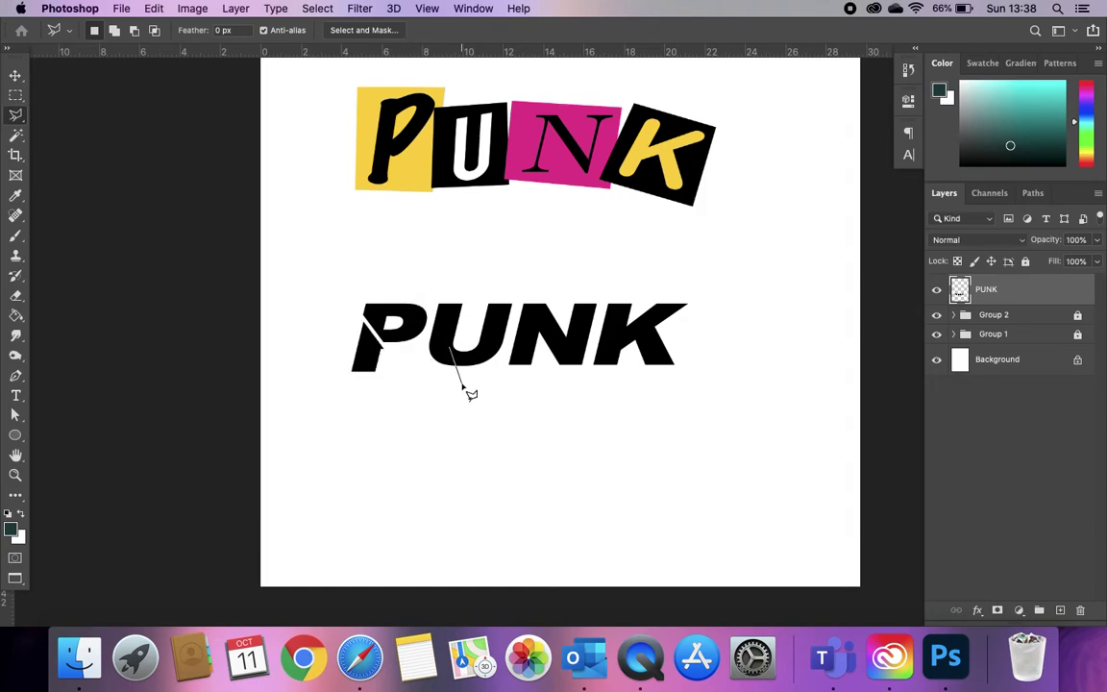
pyautogui.click(472, 397)
pyautogui.click(536, 274)
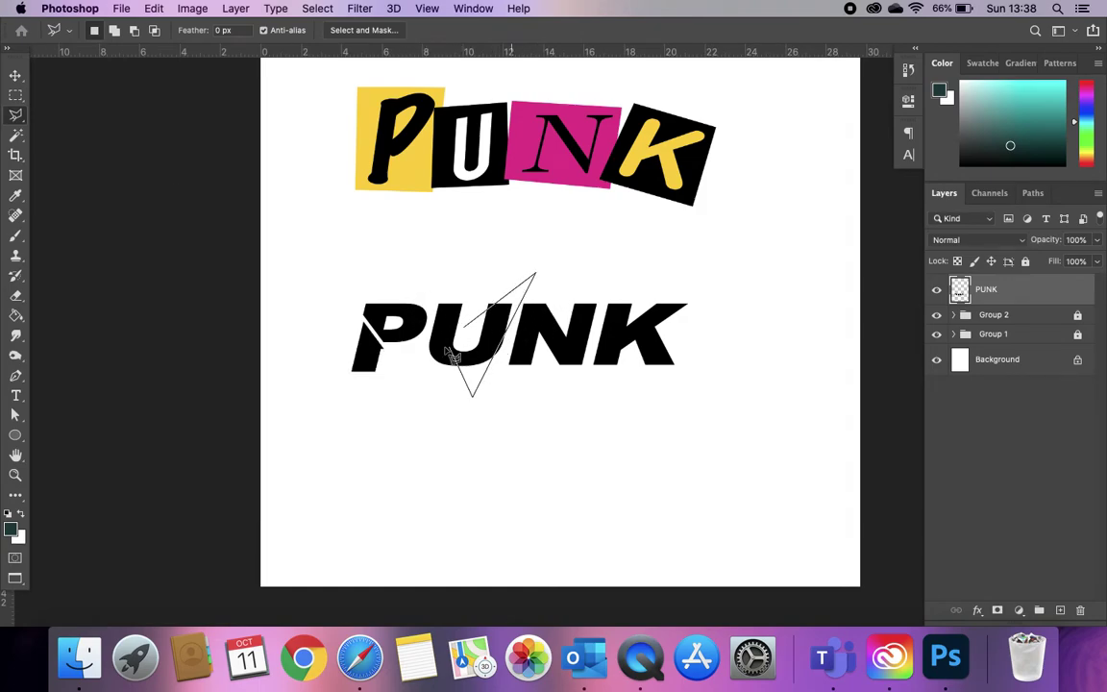
pyautogui.click(414, 372)
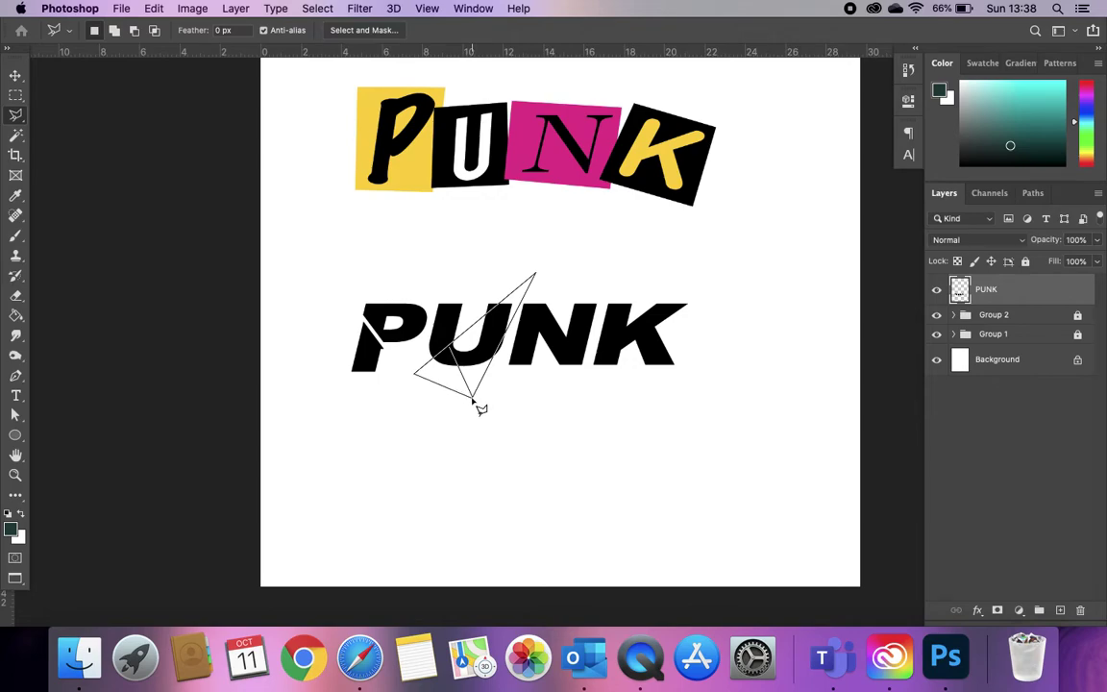
pyautogui.click(458, 358)
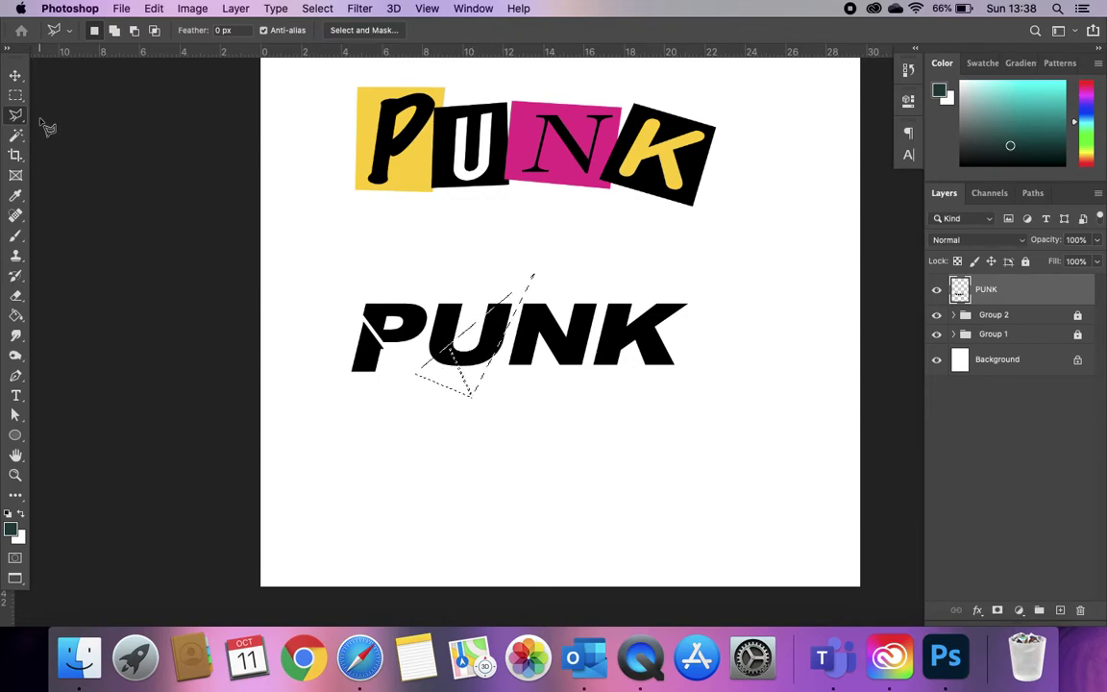
pyautogui.click(15, 77)
pyautogui.moveTo(479, 350)
pyautogui.mouseDown()
pyautogui.moveTo(486, 359)
pyautogui.moveTo(469, 352)
pyautogui.moveTo(482, 359)
pyautogui.mouseUp()
pyautogui.click(15, 114)
pyautogui.press('super+d')
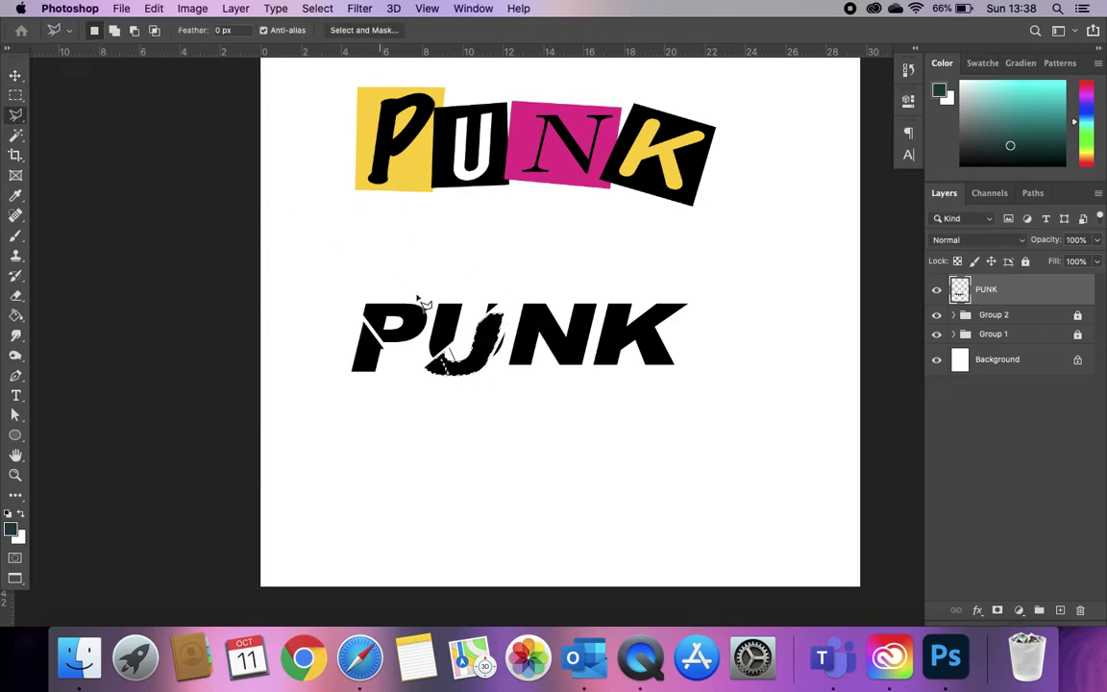
# Step: Cut diagonally through the N with a polygonal lasso selection and shift the upper-right piece upward
pyautogui.click(525, 295)
pyautogui.click(608, 273)
pyautogui.click(526, 297)
pyautogui.press('v')
pyautogui.moveTo(574, 356)
pyautogui.mouseDown()
pyautogui.moveTo(567, 324)
pyautogui.moveTo(575, 332)
pyautogui.mouseUp()
# Step: Cut off the right part of the K with a polygonal lasso selection, shift it slightly upward, and deselect
pyautogui.click(15, 114)
pyautogui.click(632, 288)
pyautogui.click(654, 383)
pyautogui.click(709, 382)
pyautogui.click(701, 278)
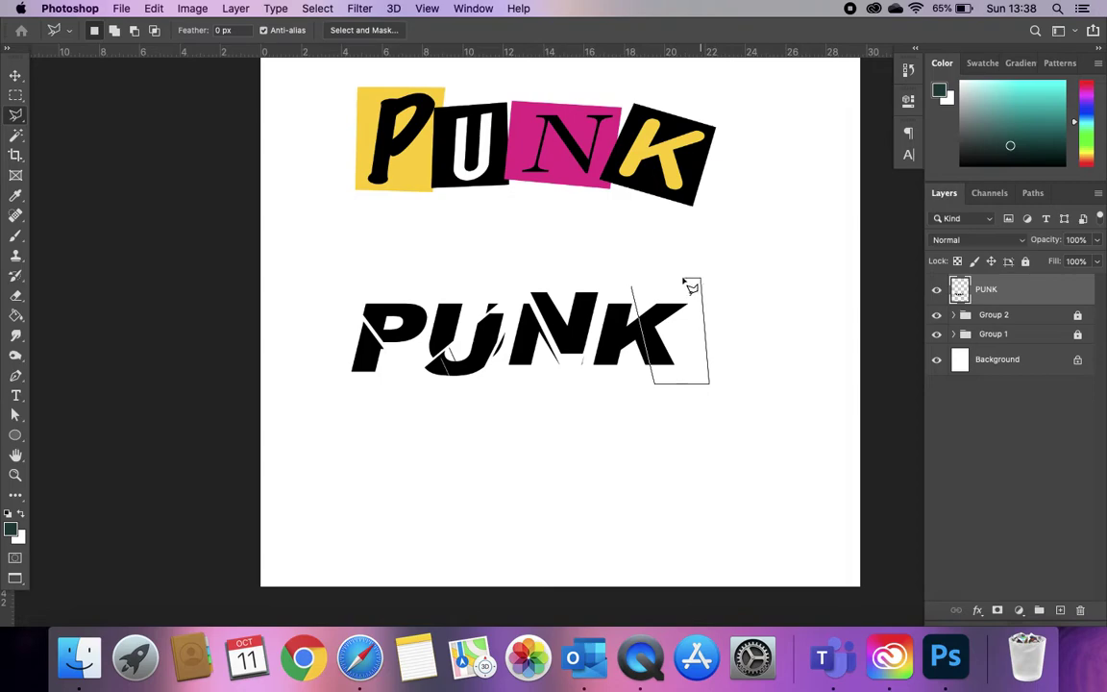
pyautogui.click(633, 289)
pyautogui.press('v')
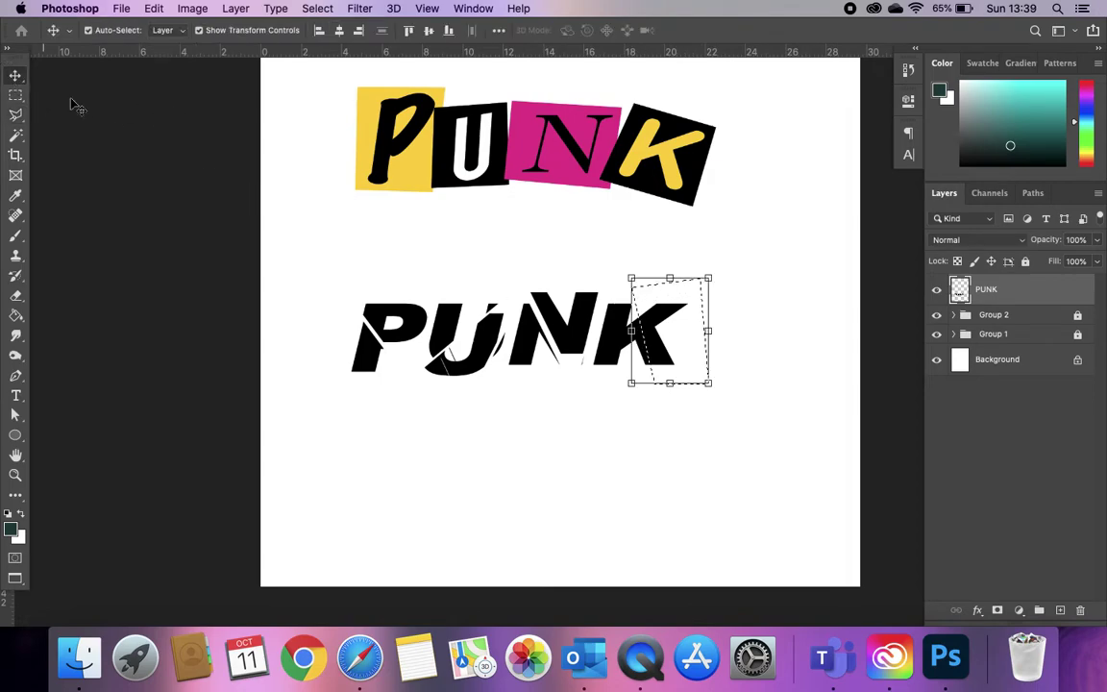
pyautogui.moveTo(655, 359); pyautogui.dragTo(651, 342)
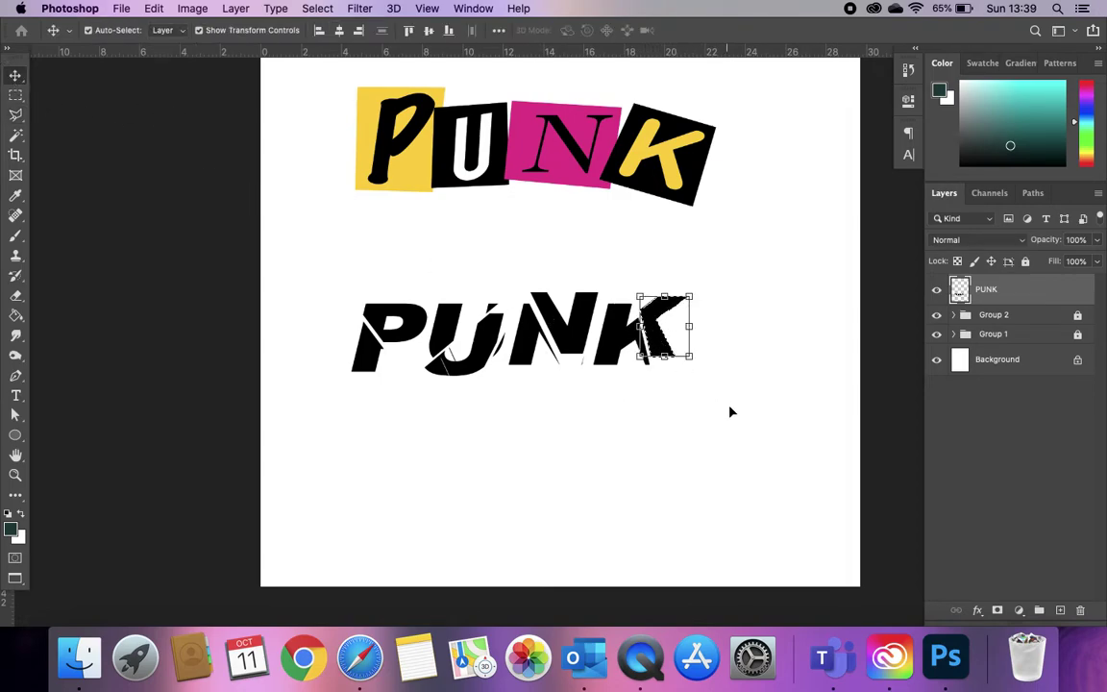
pyautogui.click(728, 410)
pyautogui.press('super+d')
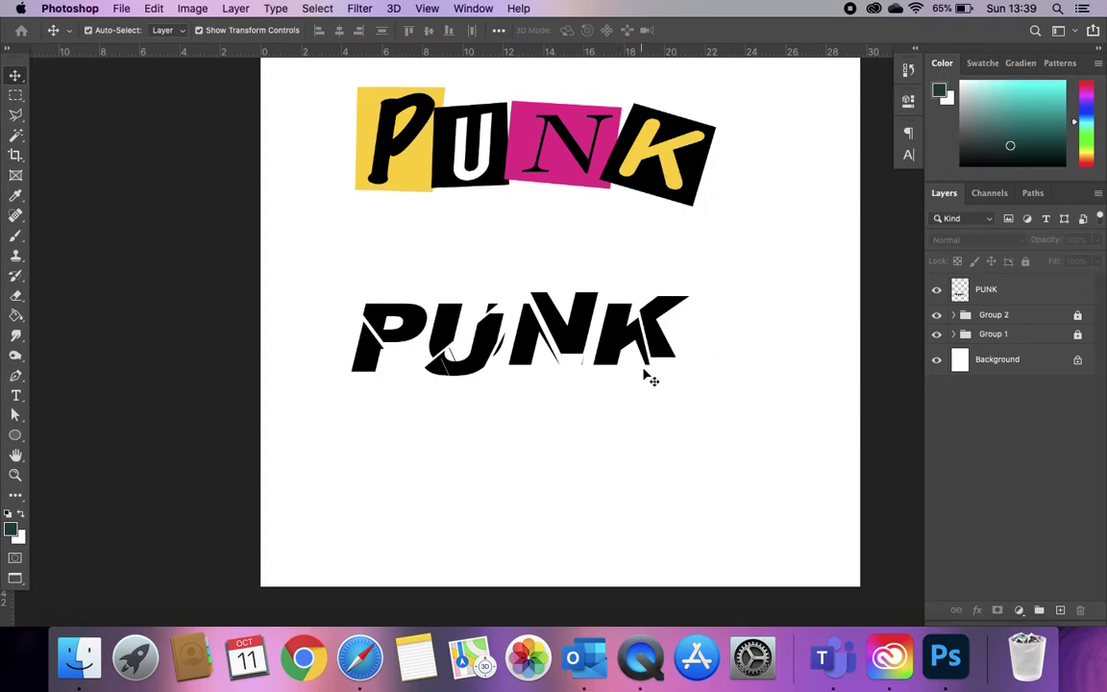
# Step: Add another PUNK text in 150 pt Arial Black beneath the sliced lettering and move it slightly up
pyautogui.click(16, 395)
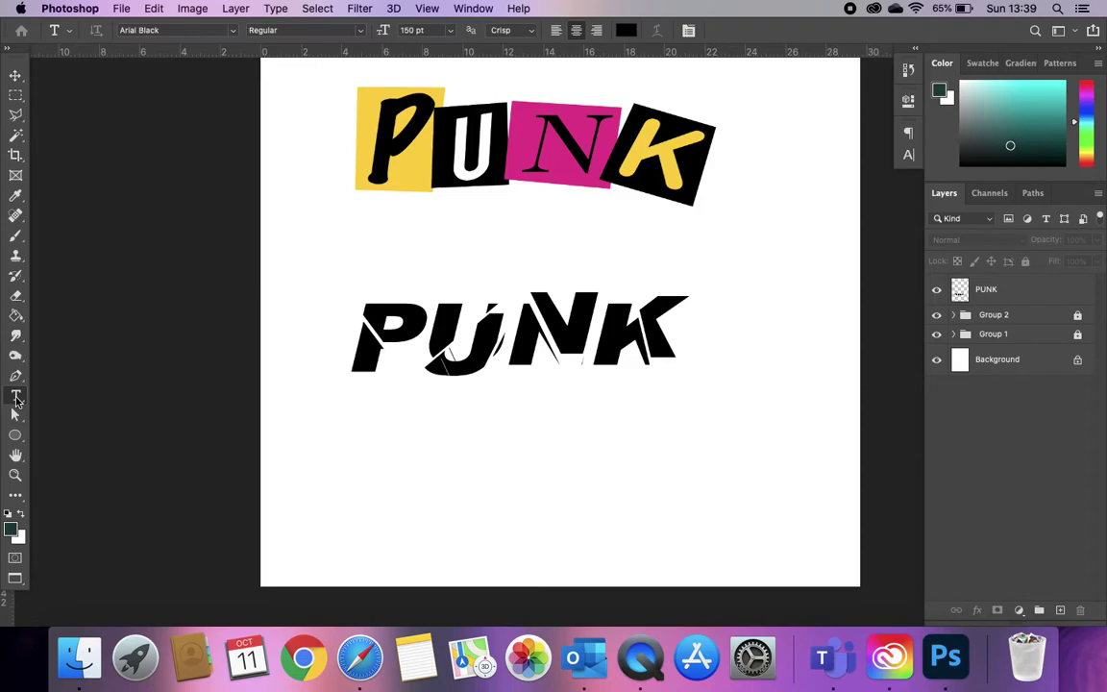
pyautogui.moveTo(335, 440); pyautogui.dragTo(692, 529)
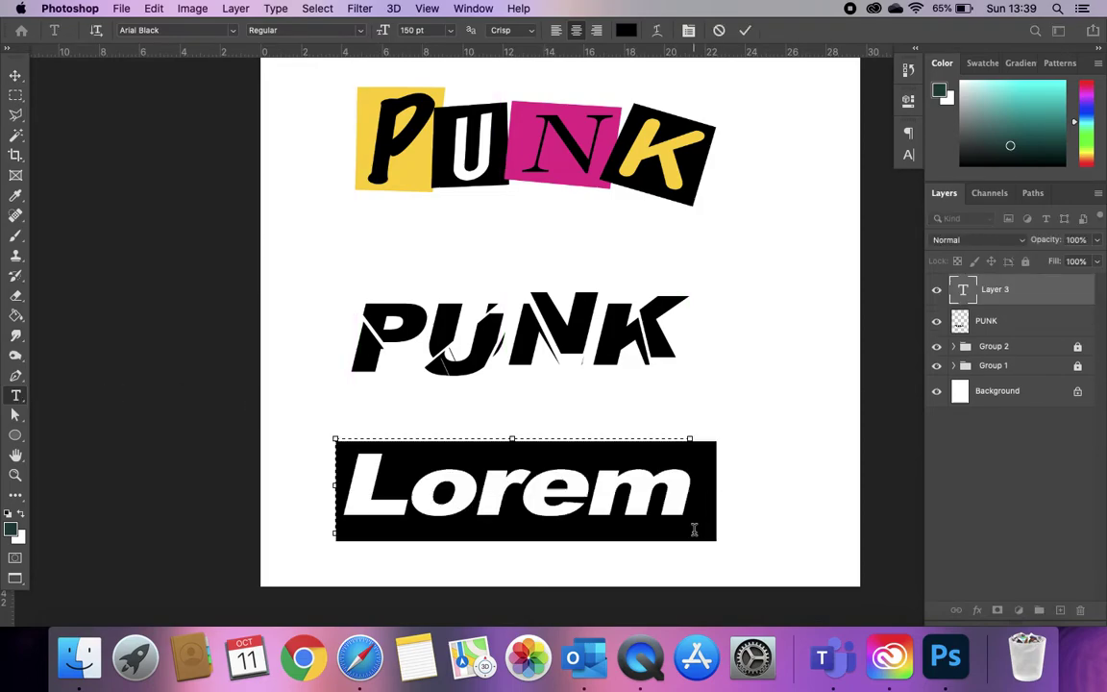
pyautogui.write('PUNK')
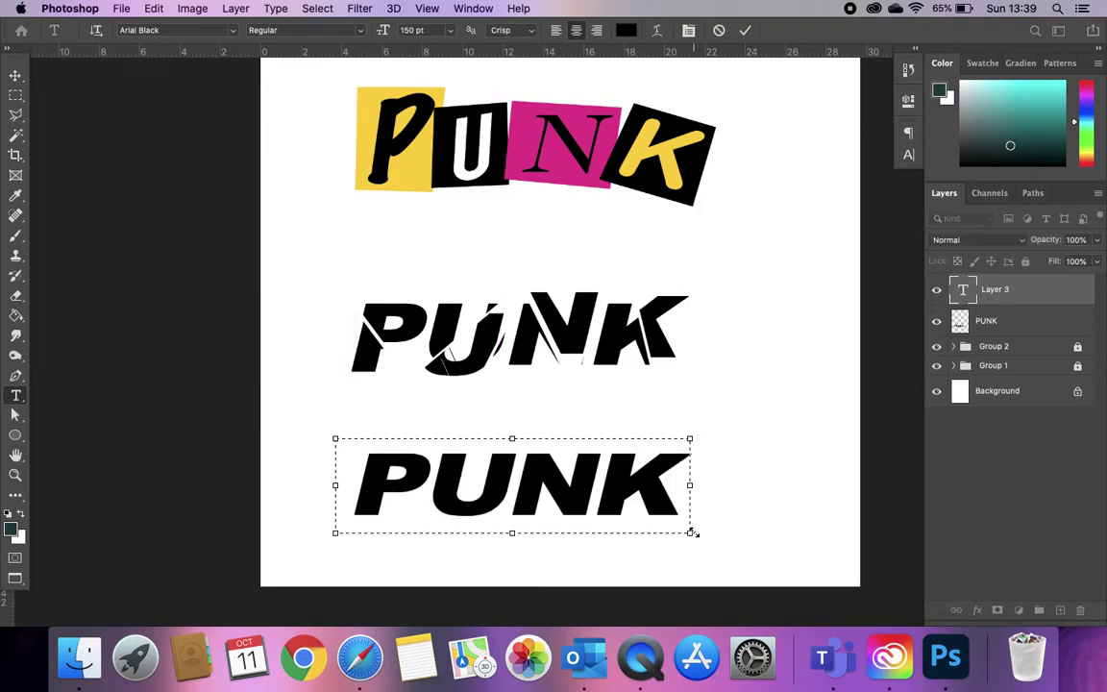
pyautogui.click(15, 75)
pyautogui.moveTo(539, 468); pyautogui.dragTo(538, 452)
# Step: Place paper 1.png from the Downloads folder and move it down so the middle torn strip overlaps the new PUNK text
pyautogui.click(92, 676)
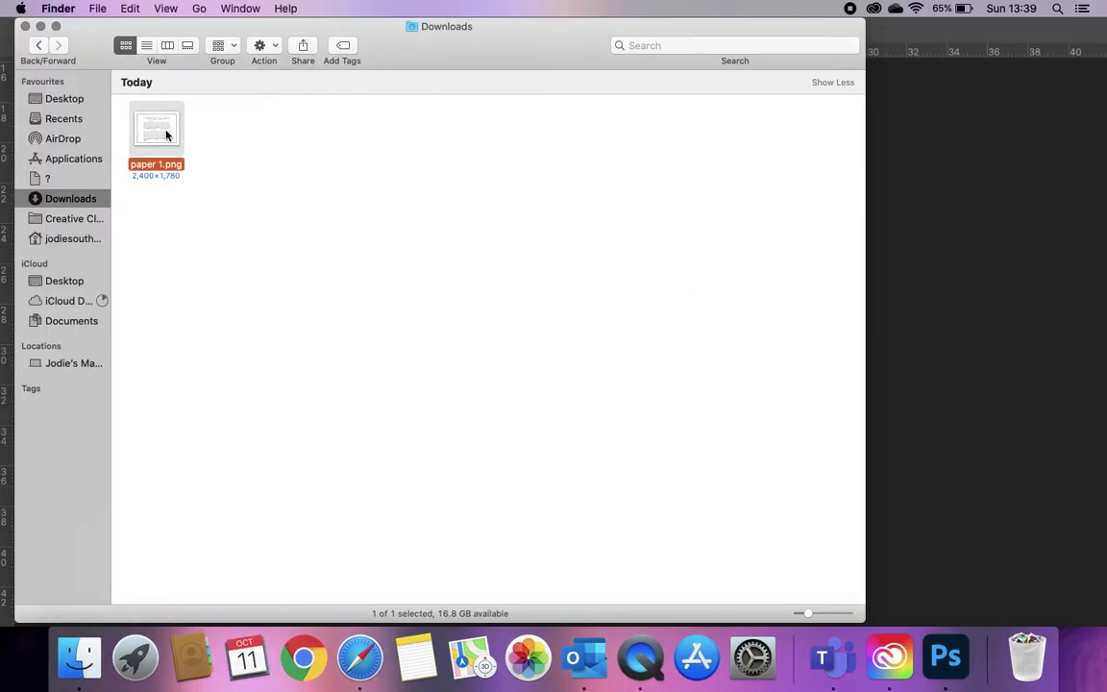
pyautogui.moveTo(173, 136); pyautogui.dragTo(909, 338)
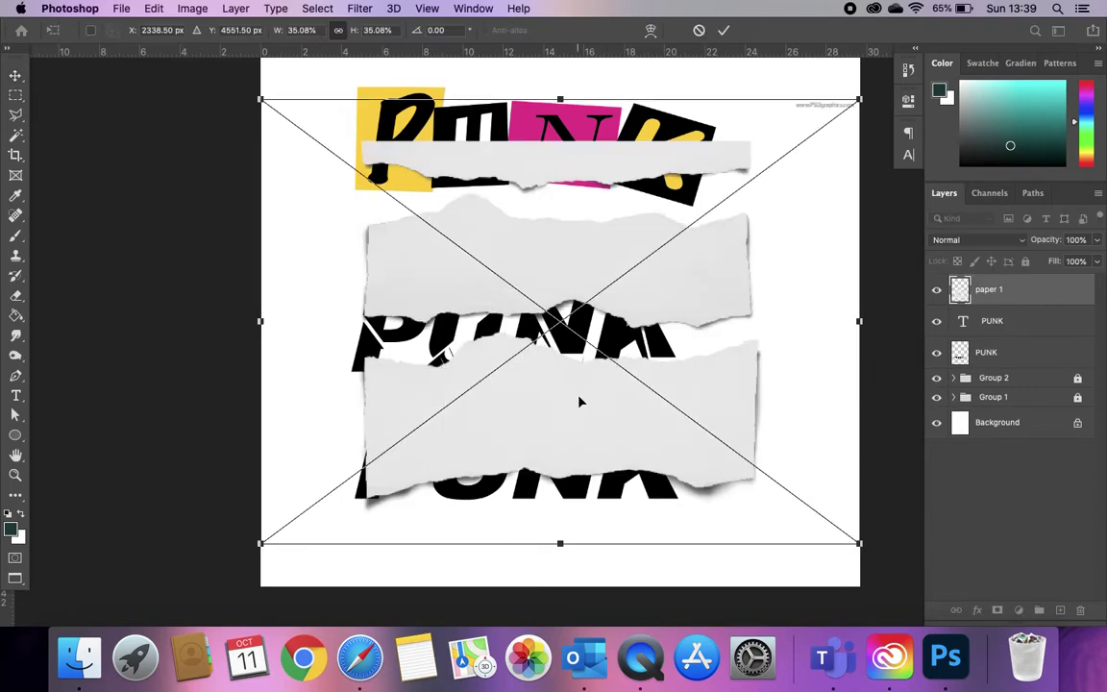
pyautogui.press('Return')
pyautogui.click(587, 318)
pyautogui.moveTo(586, 318); pyautogui.dragTo(574, 517)
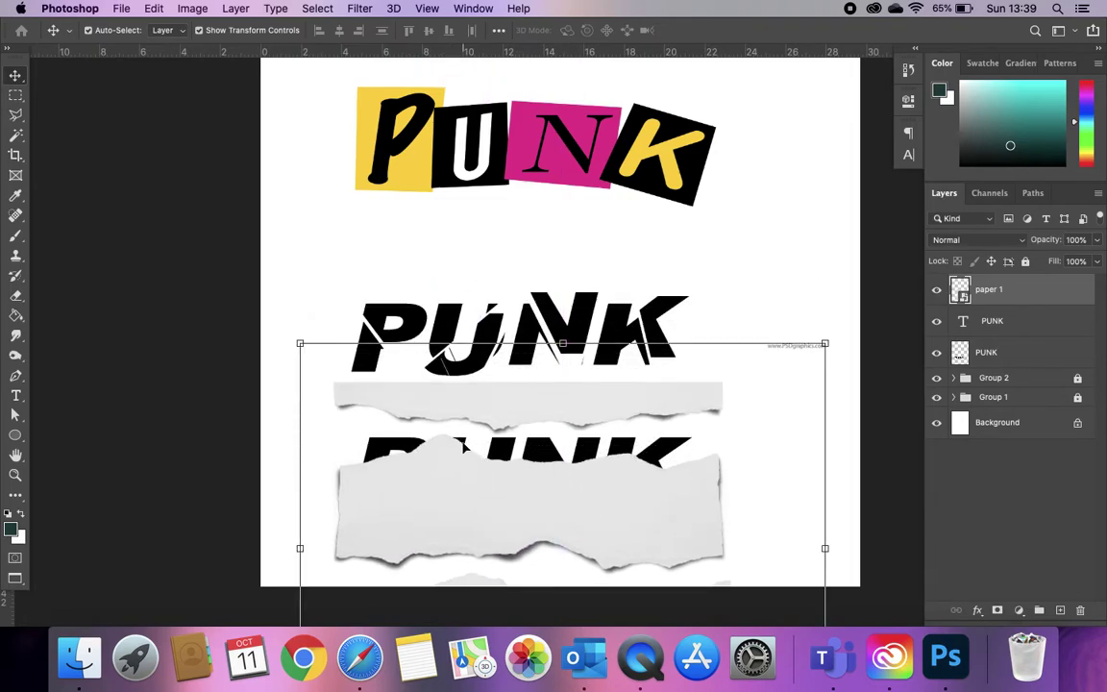
# Step: Select the middle torn paper strip with the Magic Wand and rasterize the new PUNK text layer
pyautogui.click(15, 137)
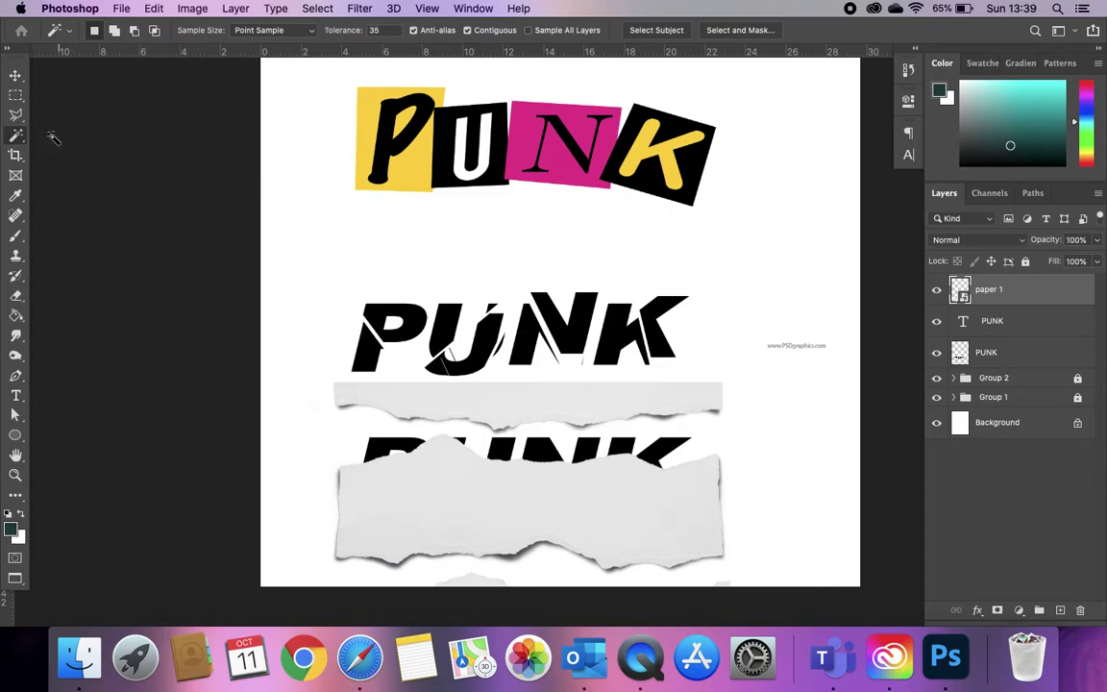
pyautogui.click(456, 486)
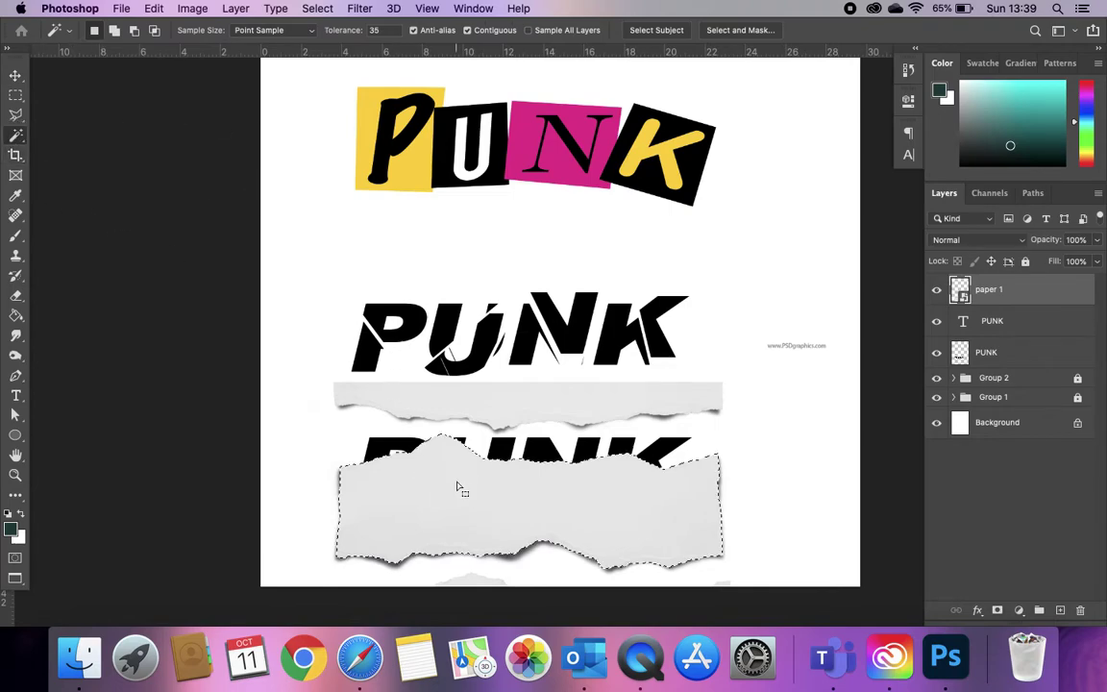
pyautogui.rightClick(1057, 320)
pyautogui.click(921, 564)
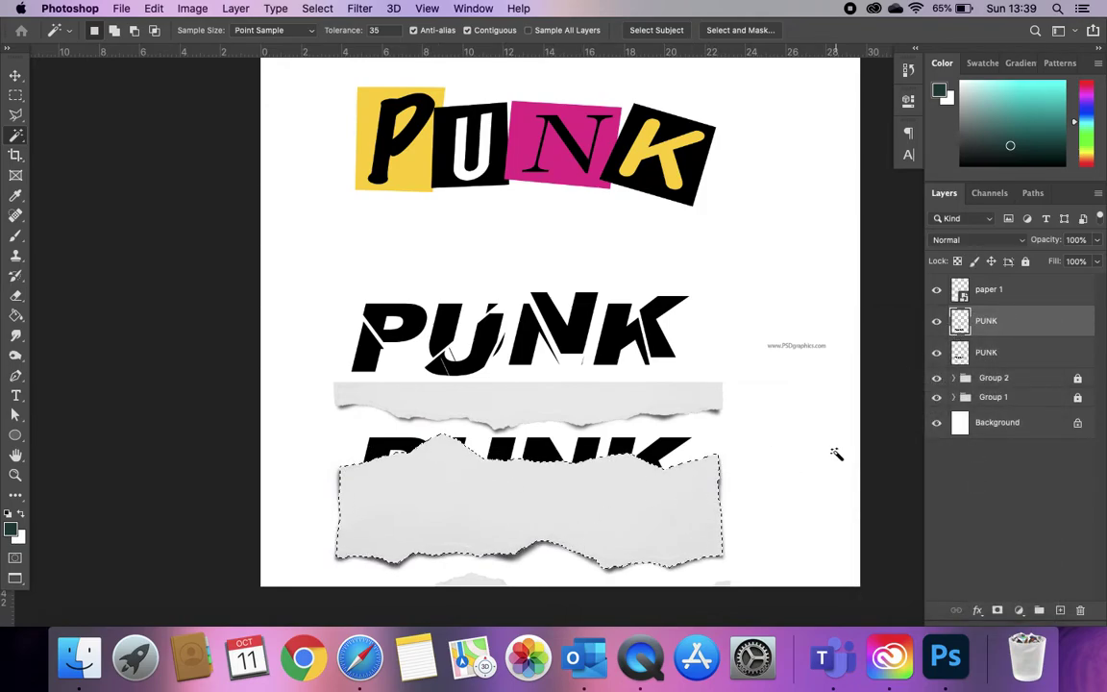
# Step: Hide the paper 1 layer and shift the selected lower part of the bottom PUNK slightly down
pyautogui.click(937, 289)
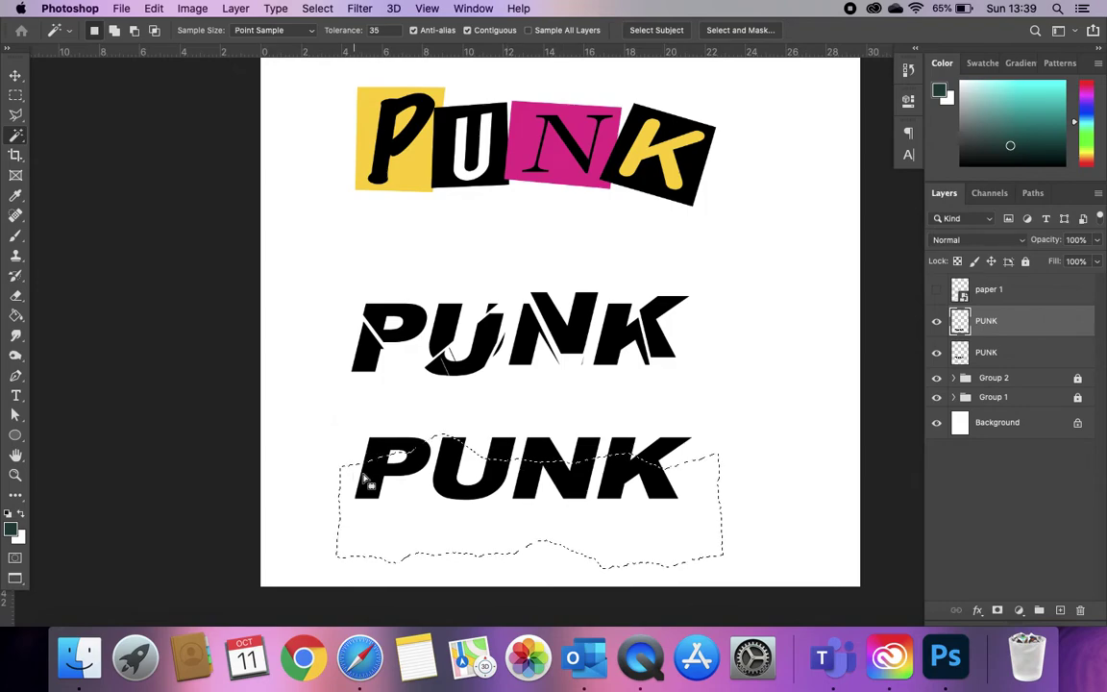
pyautogui.click(17, 75)
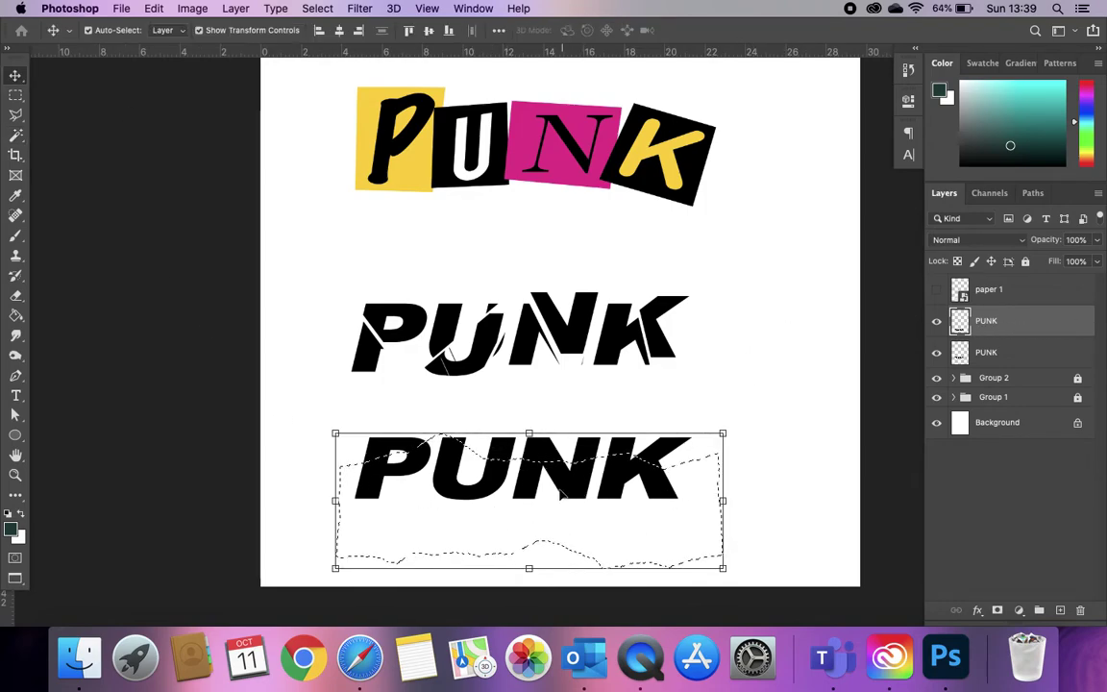
pyautogui.moveTo(568, 482); pyautogui.dragTo(565, 494)
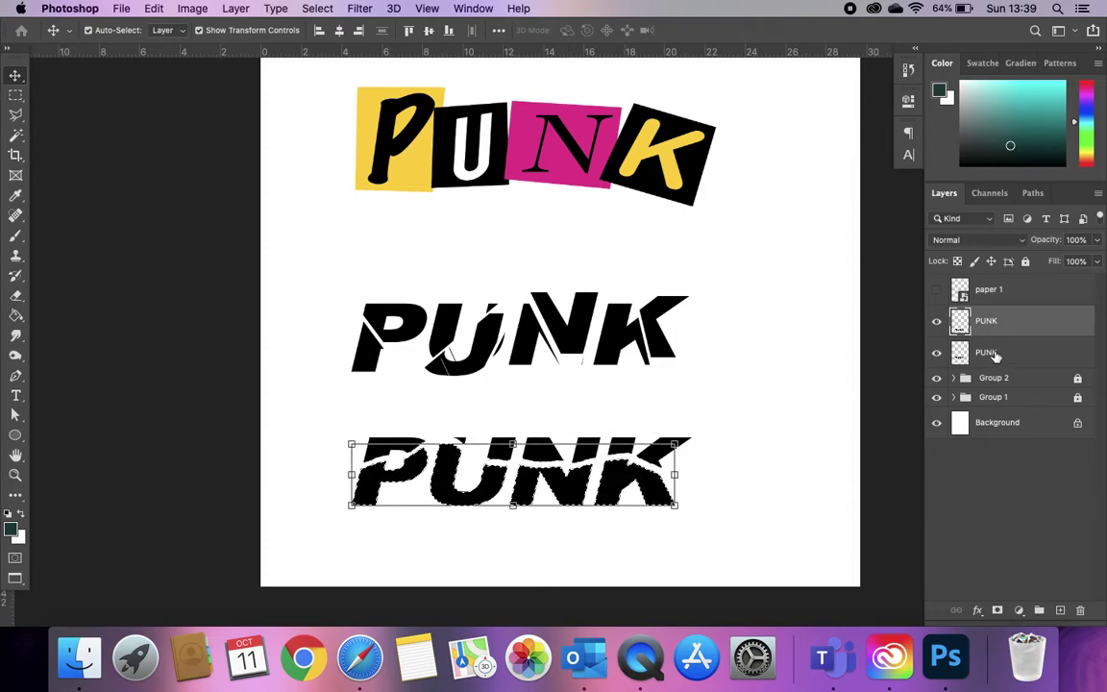
# Step: Show the paper 1 layer again and move it up until the middle strip's lower edge crosses the bottom PUNK
pyautogui.click(937, 288)
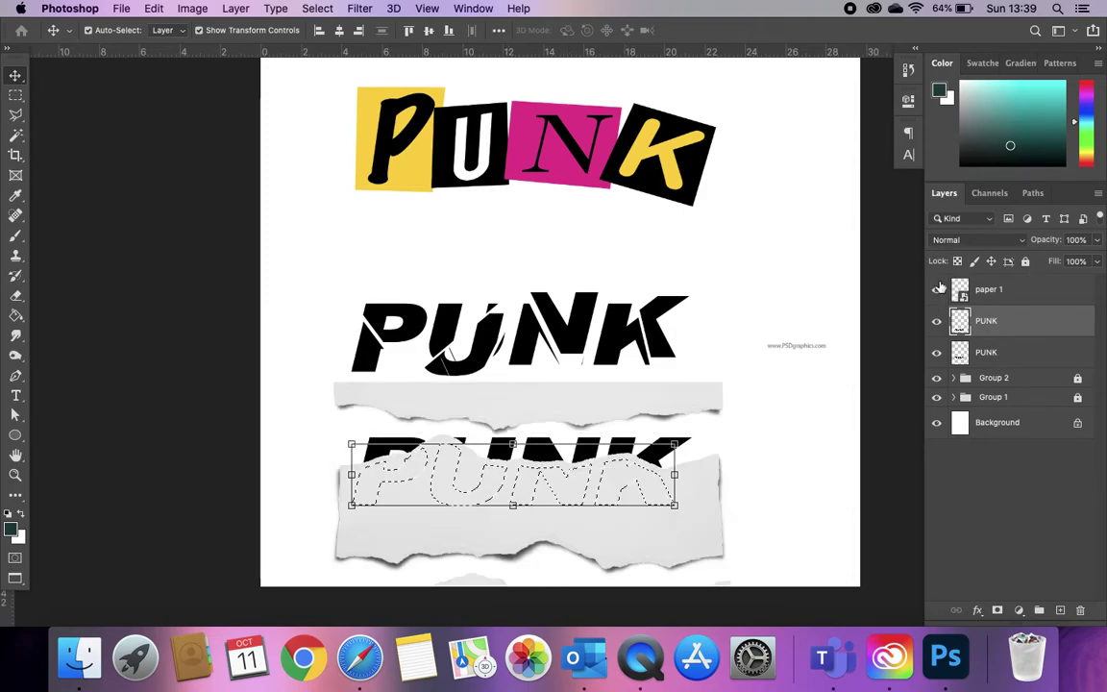
pyautogui.click(15, 134)
pyautogui.click(15, 75)
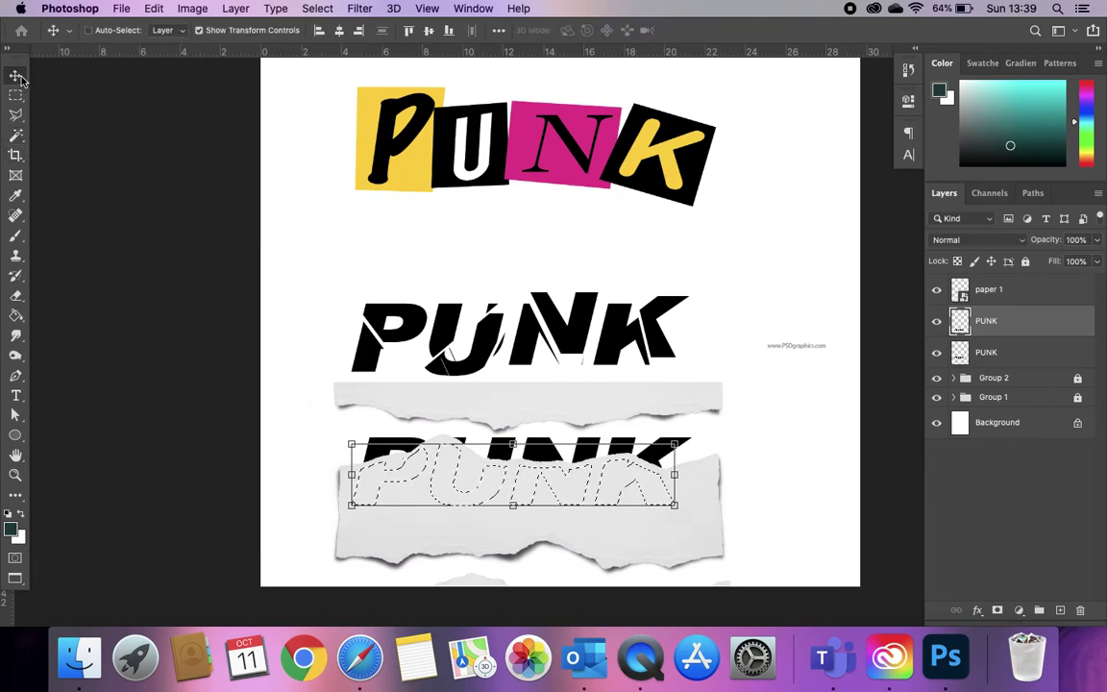
pyautogui.moveTo(489, 537); pyautogui.dragTo(498, 471)
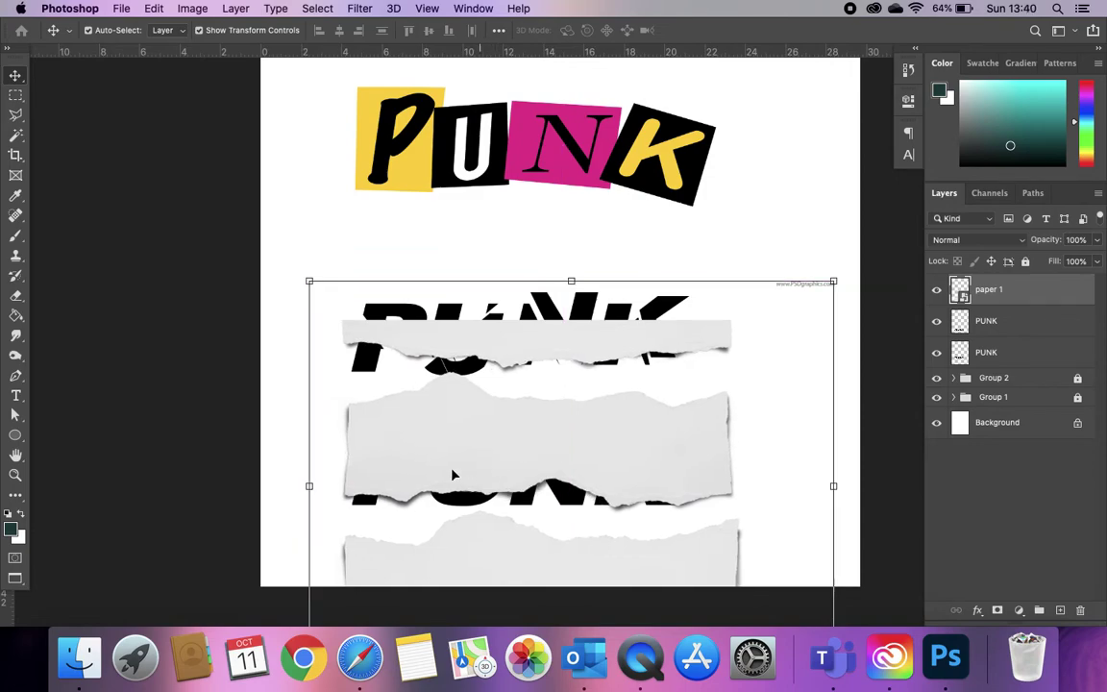
pyautogui.press('Up')
pyautogui.press('Up')
pyautogui.press('Up')
pyautogui.press('Up')
pyautogui.press('Up')
pyautogui.press('Up')
pyautogui.press('Up')
pyautogui.press('Up')
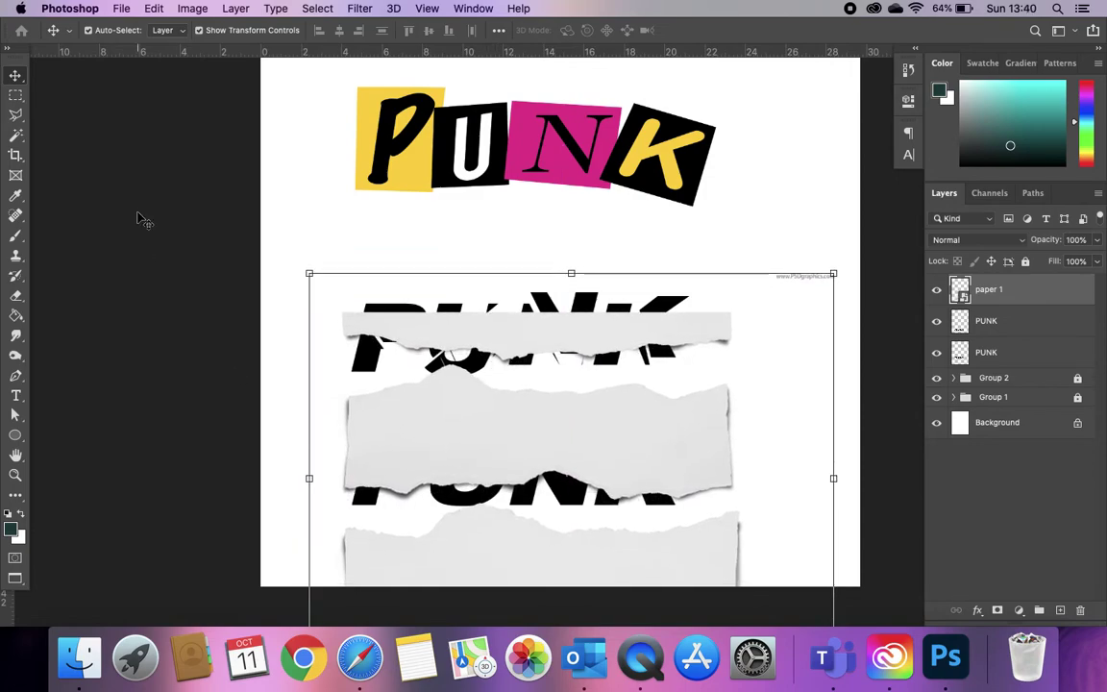
# Step: Select the middle torn strip's shape, hide paper 1, shift the selected upper part of the bottom PUNK slightly up, and deselect
pyautogui.click(15, 135)
pyautogui.click(456, 452)
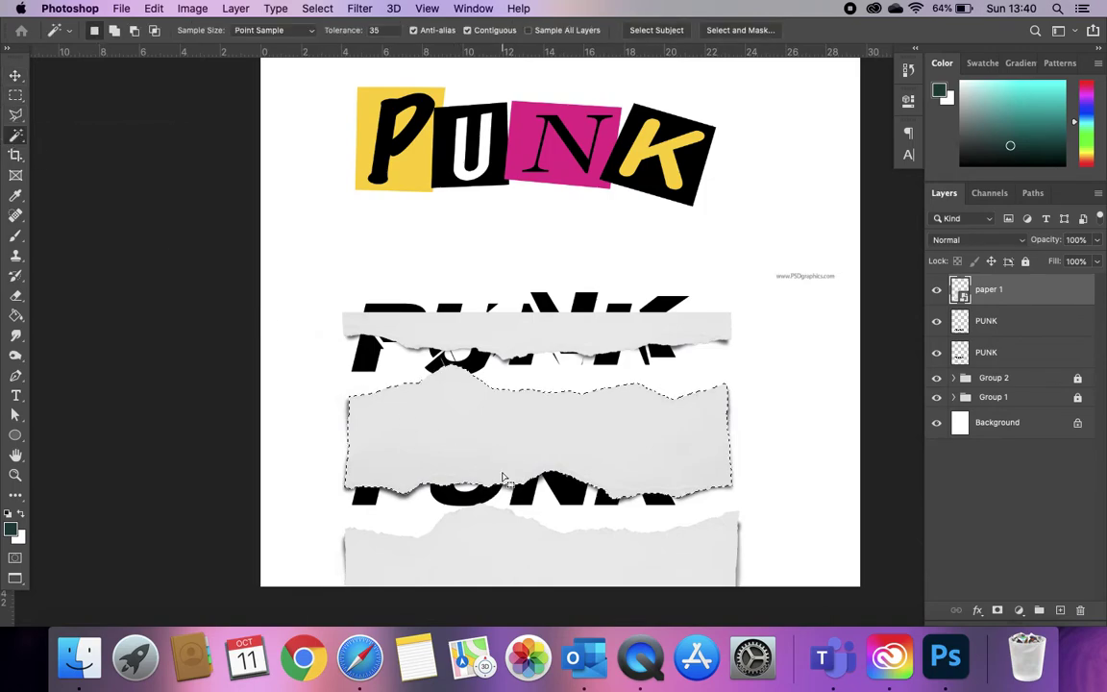
pyautogui.click(937, 290)
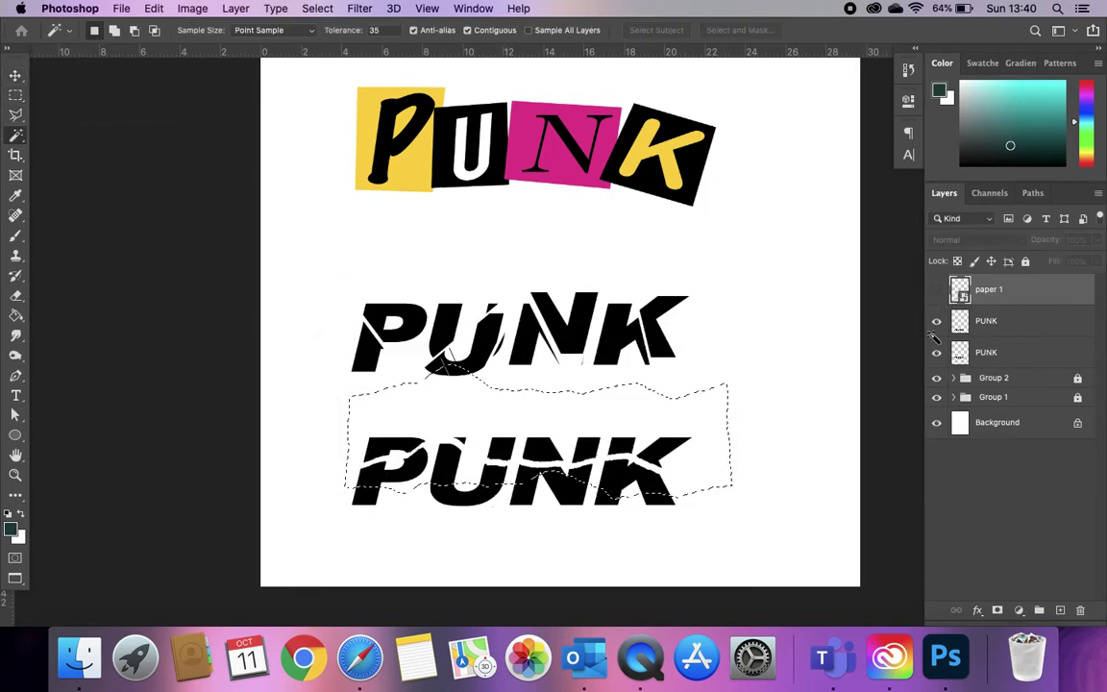
pyautogui.click(971, 325)
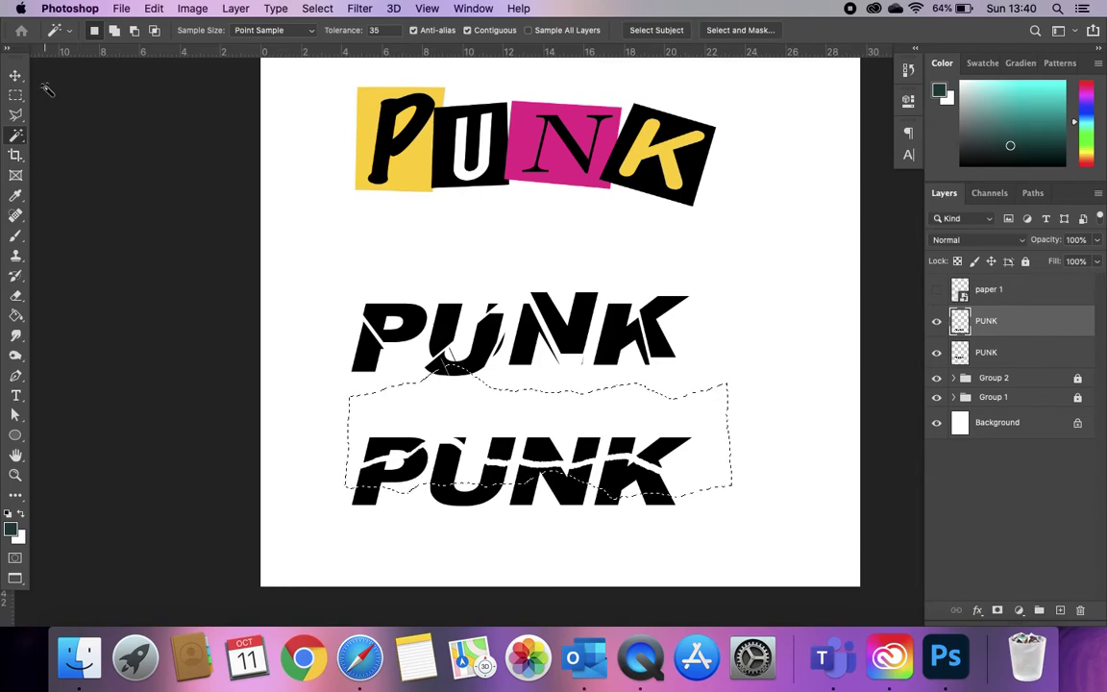
pyautogui.click(15, 75)
pyautogui.moveTo(390, 470); pyautogui.dragTo(388, 469)
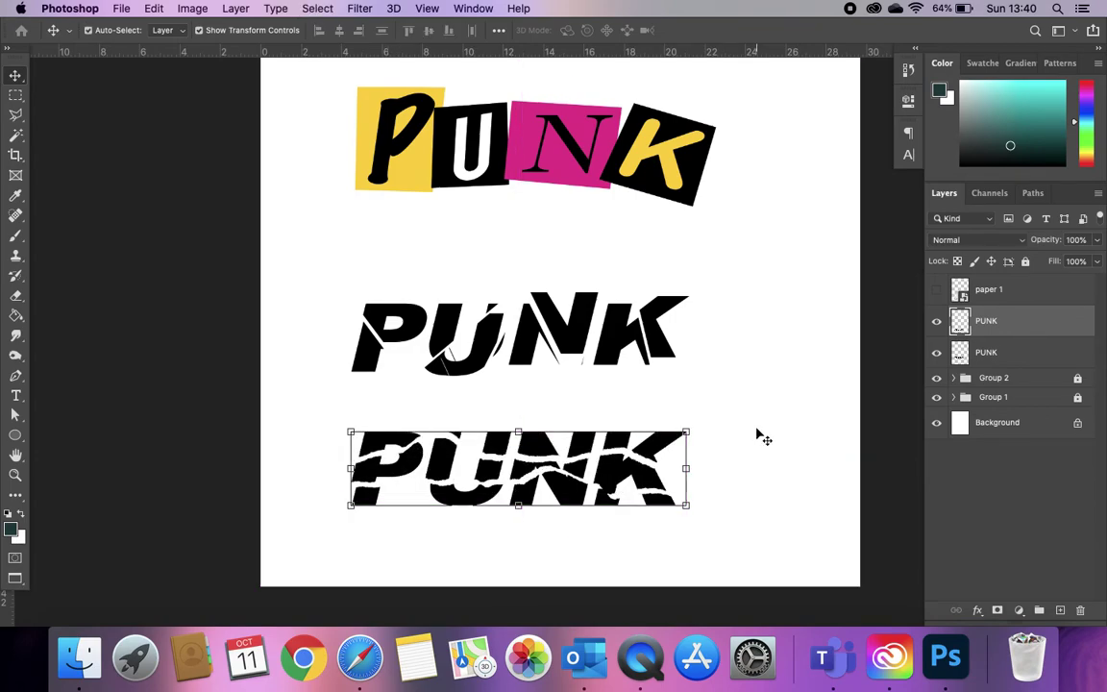
pyautogui.press('super+d')
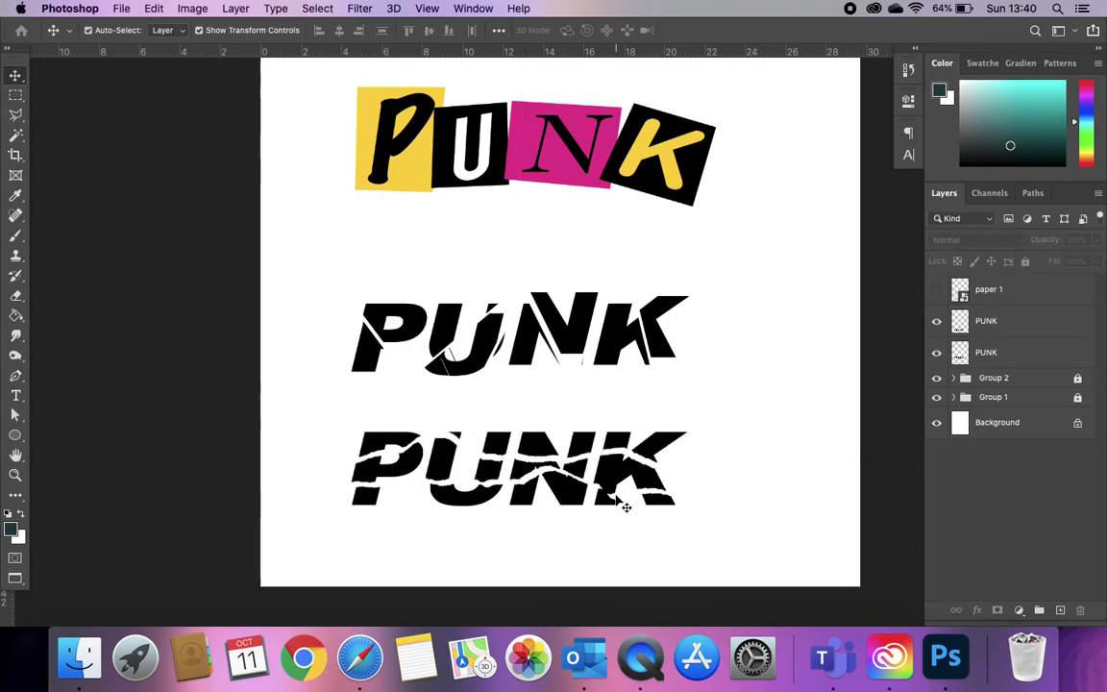
pyautogui.scroll(2, 607, 370)
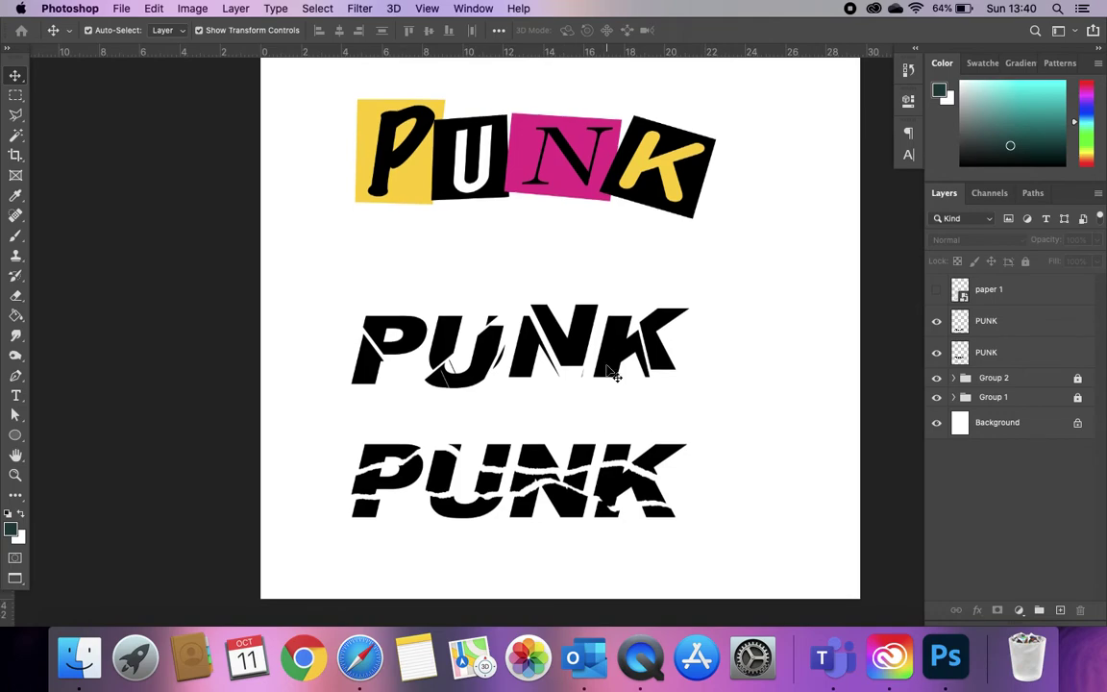
pyautogui.scroll(5, 608, 375)
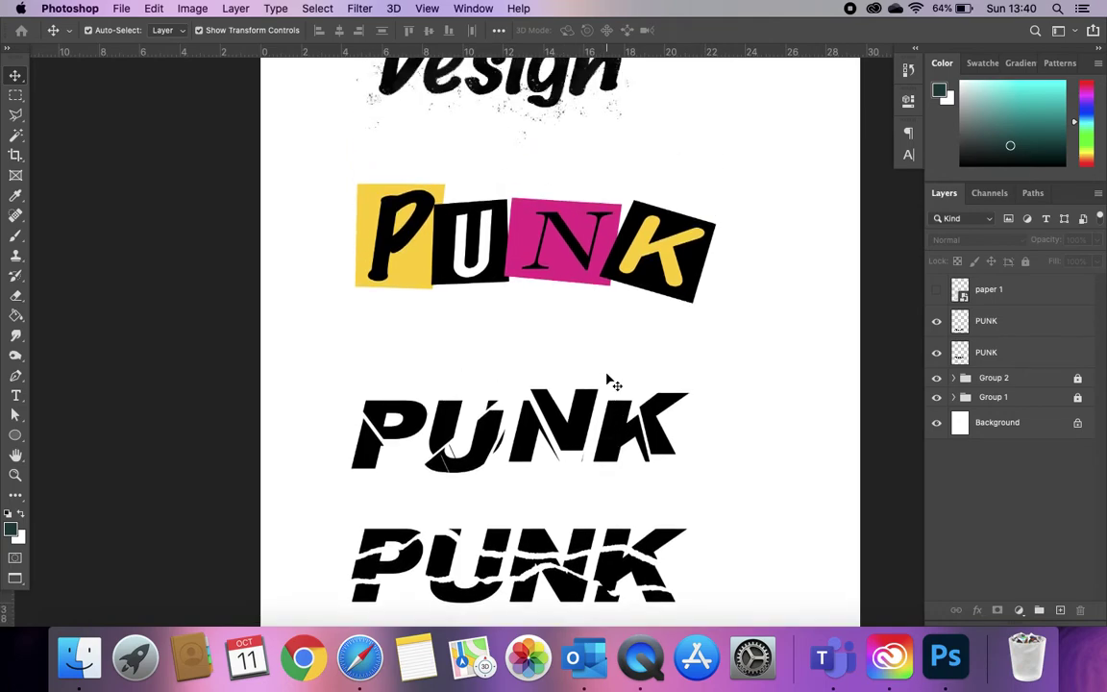
pyautogui.scroll(-2, 608, 385)
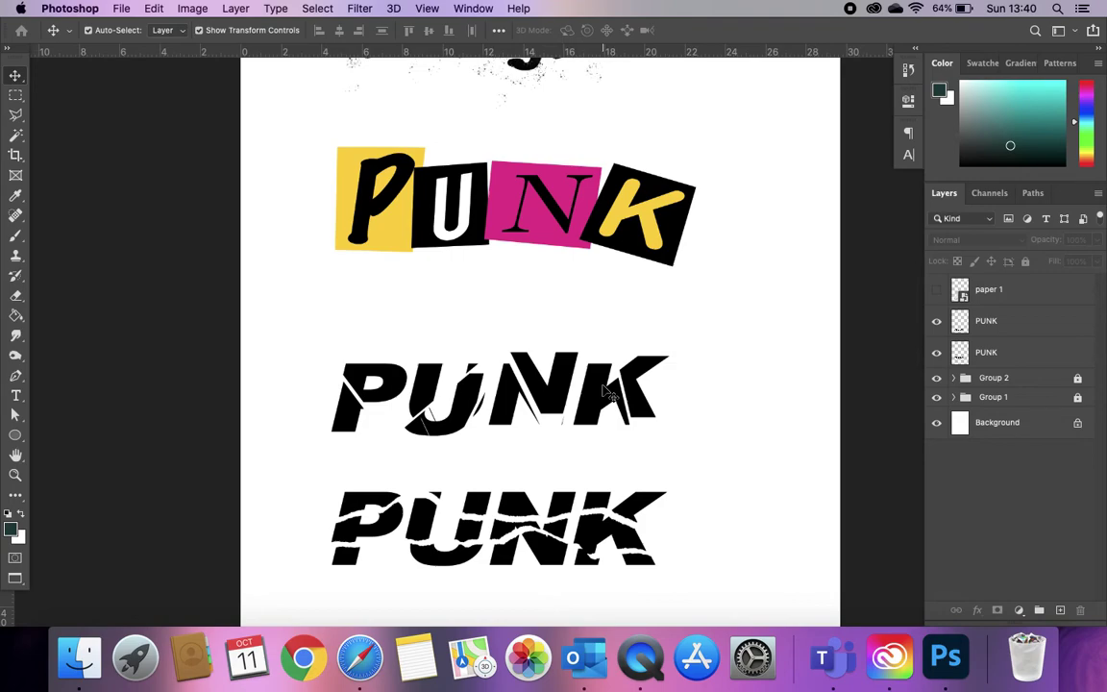
pyautogui.press('super+minus')
pyautogui.scroll(4, 620, 409)
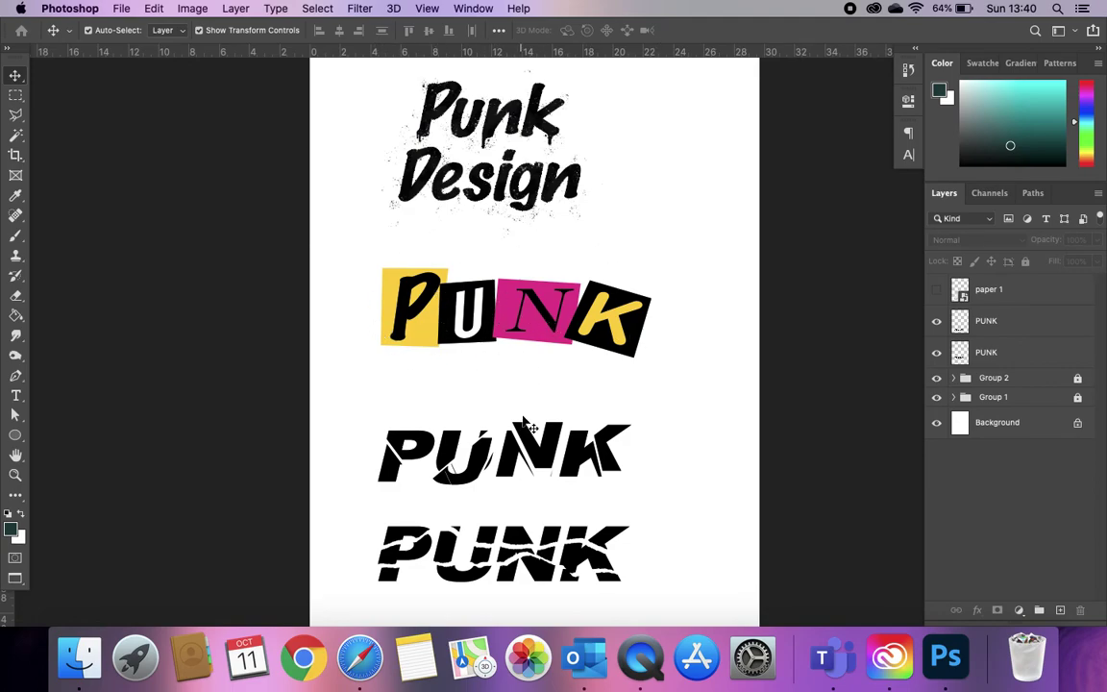
pyautogui.scroll(-1, 553, 486)
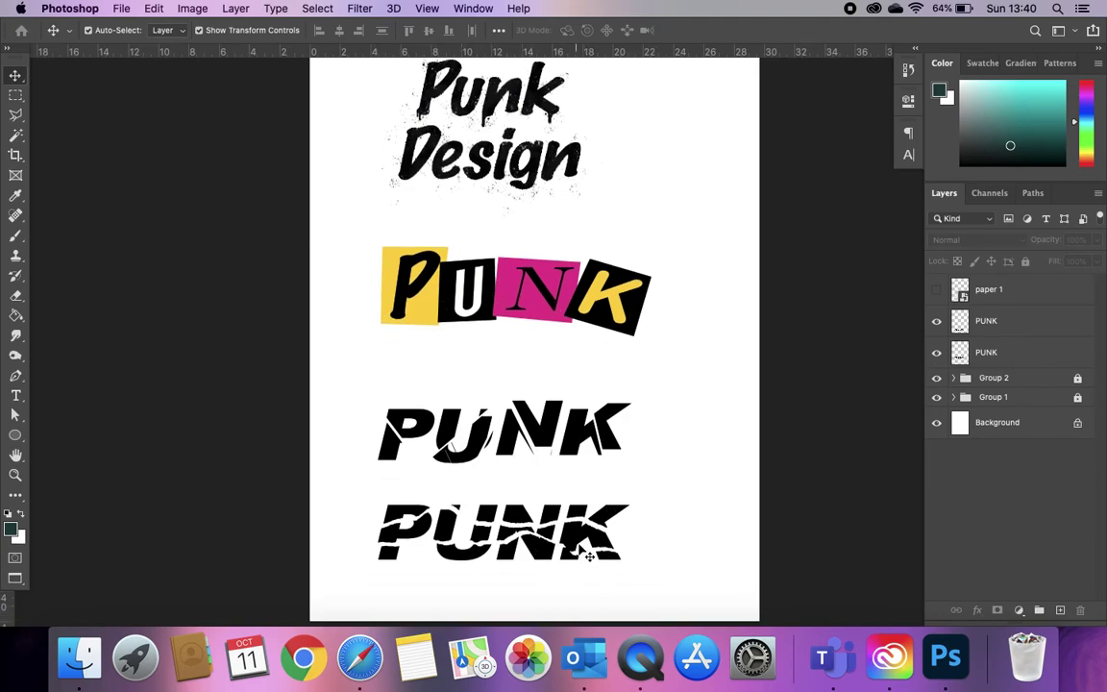